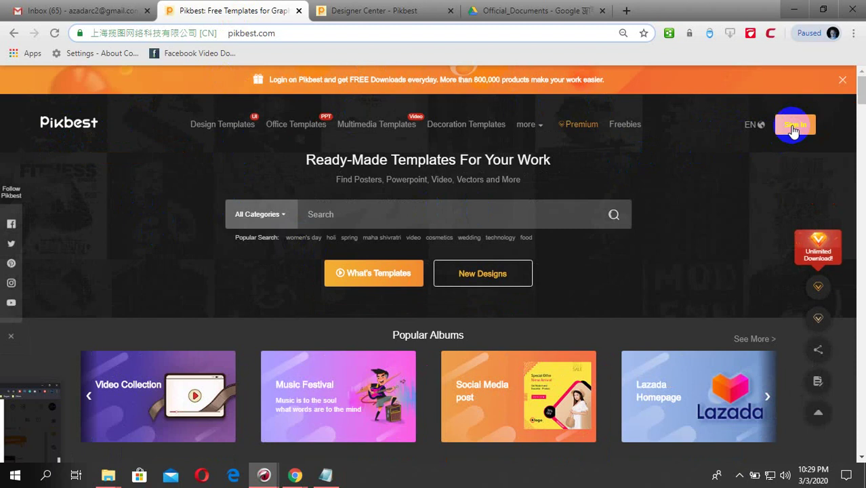
- Switch to the Designer Center tab and go back two pages to the Contributors Wanted page
left_click(794, 127)
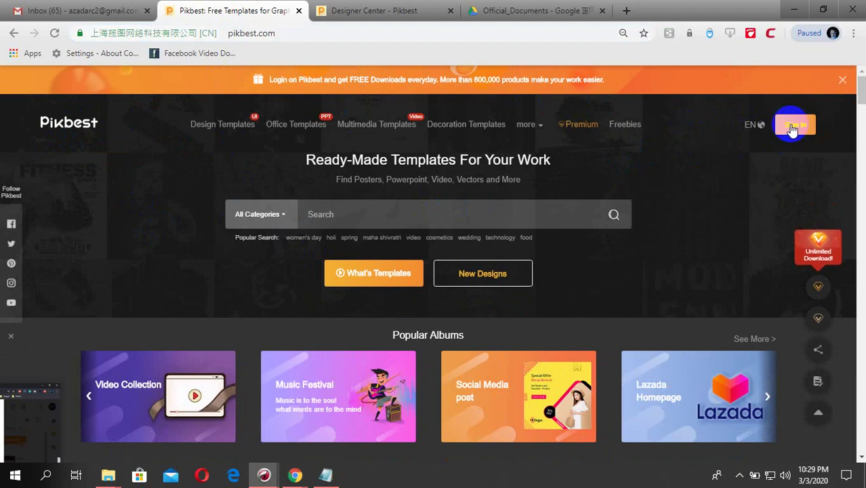
left_click(441, 11)
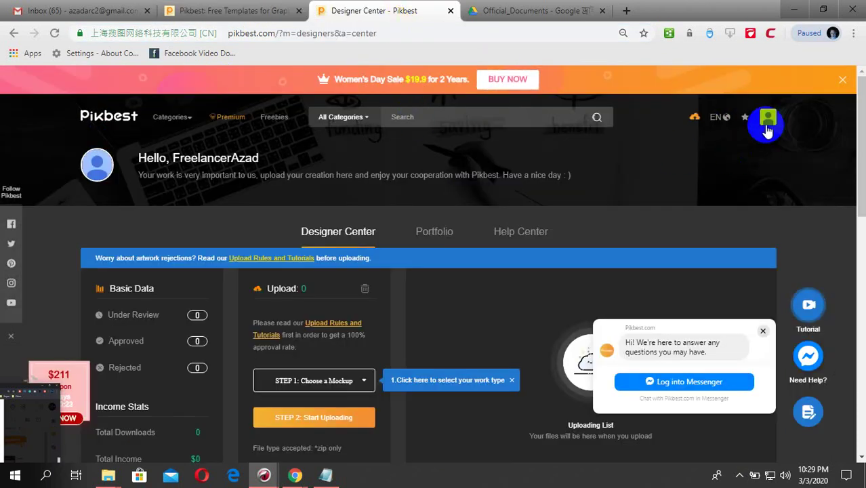
left_click(14, 34)
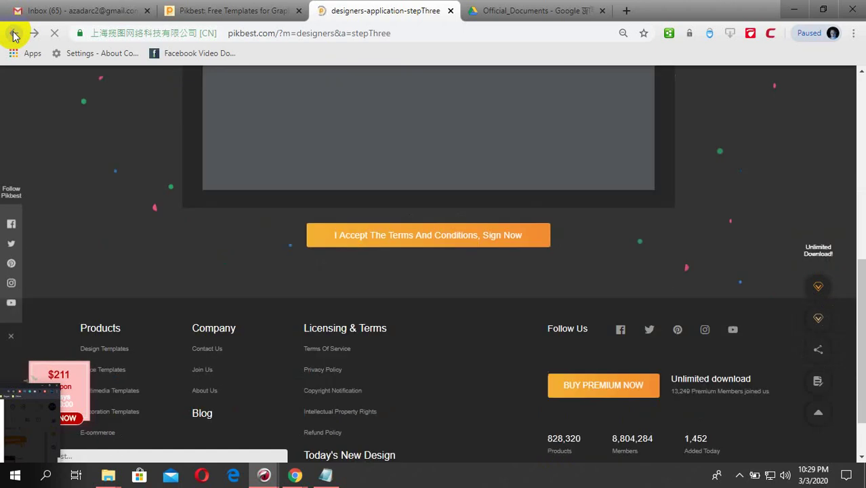
scroll(334, 223, "up", 1)
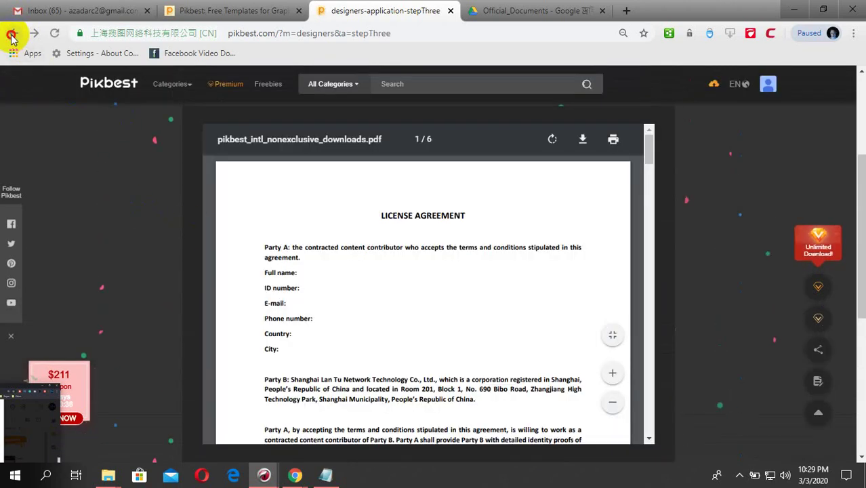
left_click(14, 33)
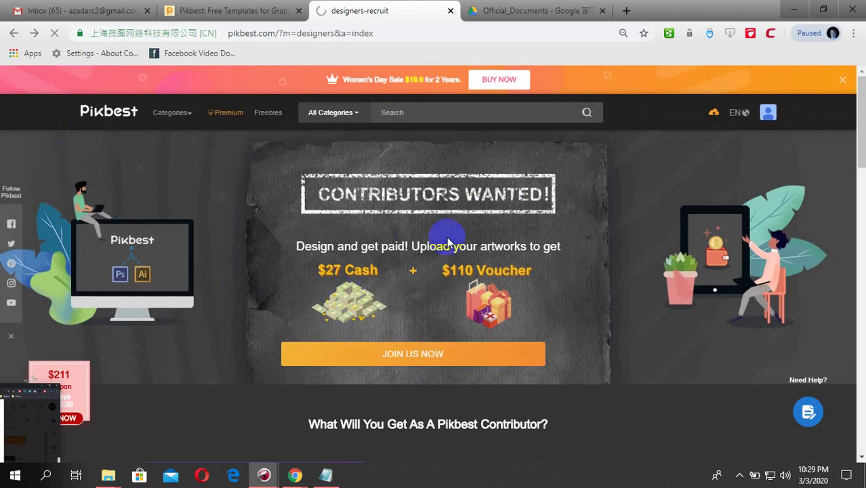
- Return to the Designer Center dashboard and open the My Profile settings page
left_click(395, 355)
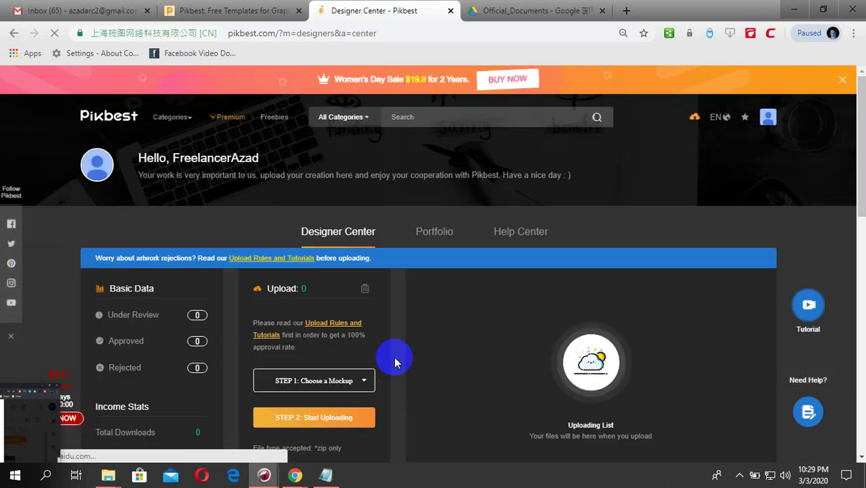
scroll(397, 359, "down", 3)
scroll(397, 311, "up", 3)
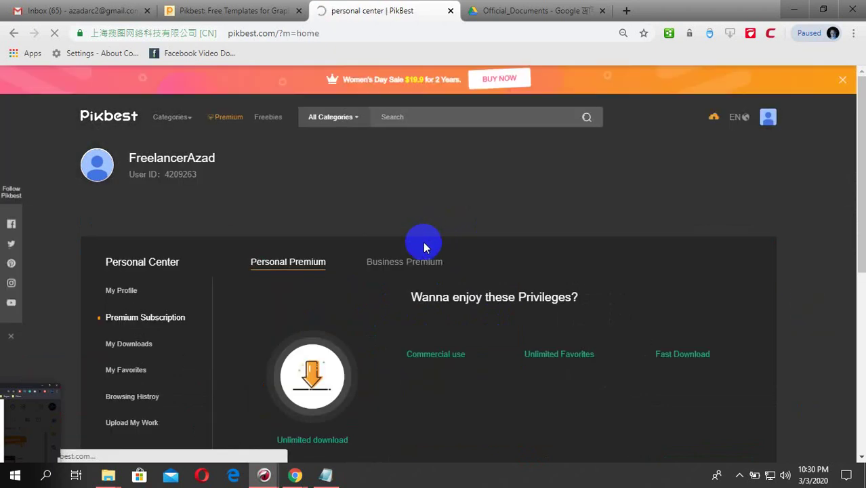
scroll(479, 330, "down", 3)
scroll(355, 332, "up", 3)
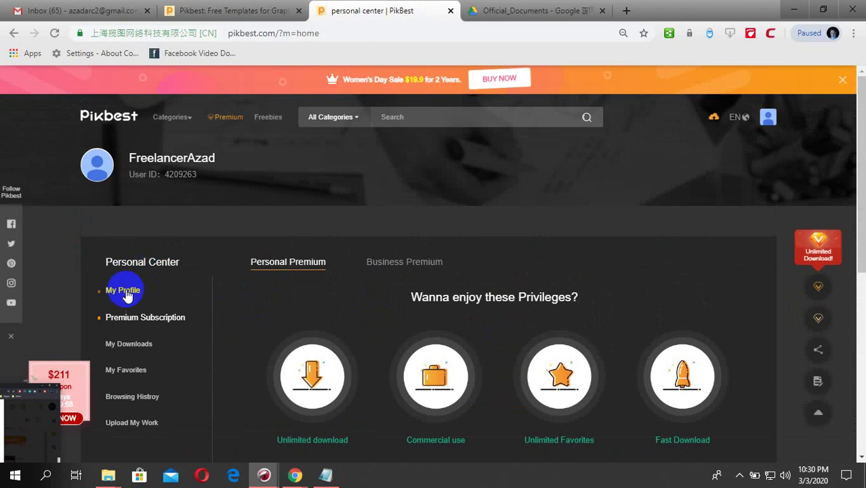
left_click(122, 290)
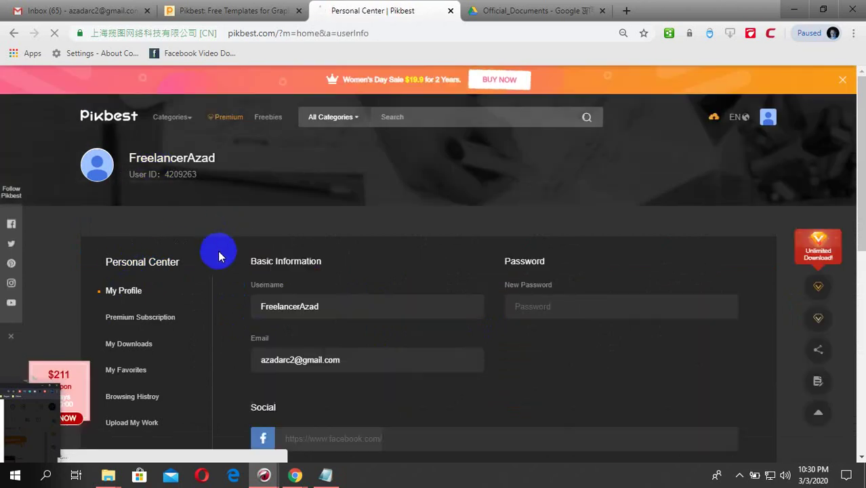
- Look over the My Profile settings, then move to the Pikbest home page tab
scroll(335, 276, "down", 2)
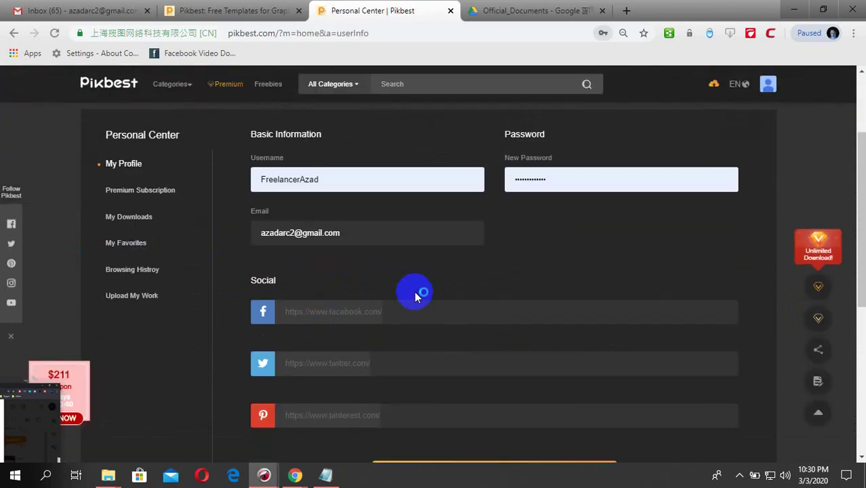
scroll(414, 304, "down", 2)
scroll(440, 332, "up", 3)
scroll(422, 346, "up", 1)
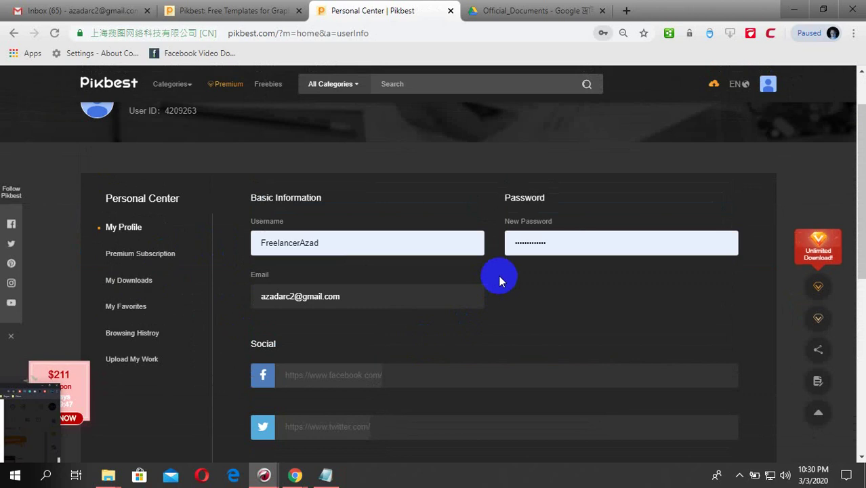
left_click(555, 244)
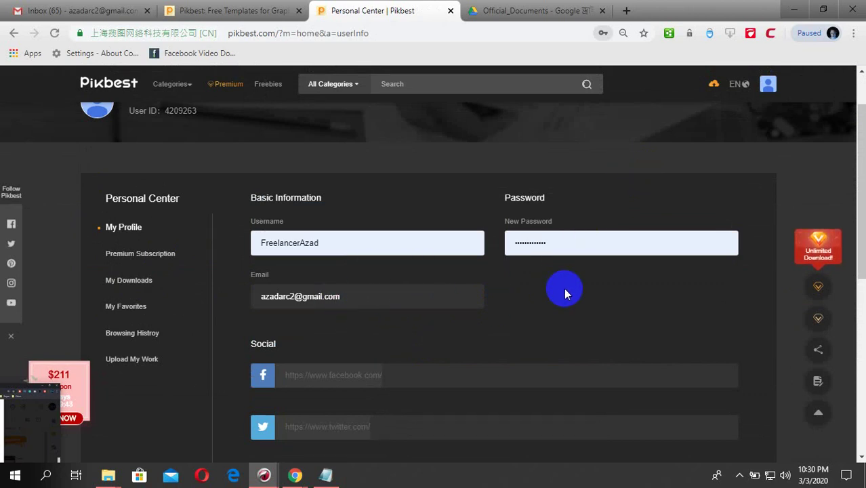
scroll(549, 296, "down", 5)
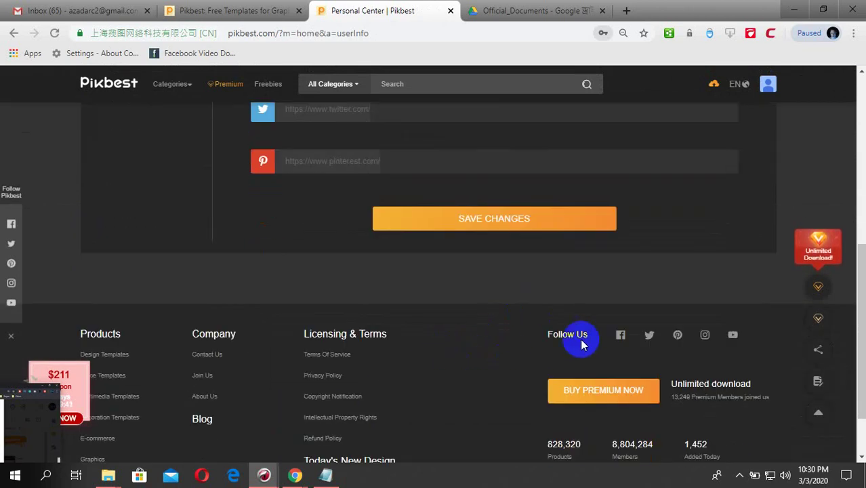
scroll(580, 342, "up", 6)
left_click(411, 294)
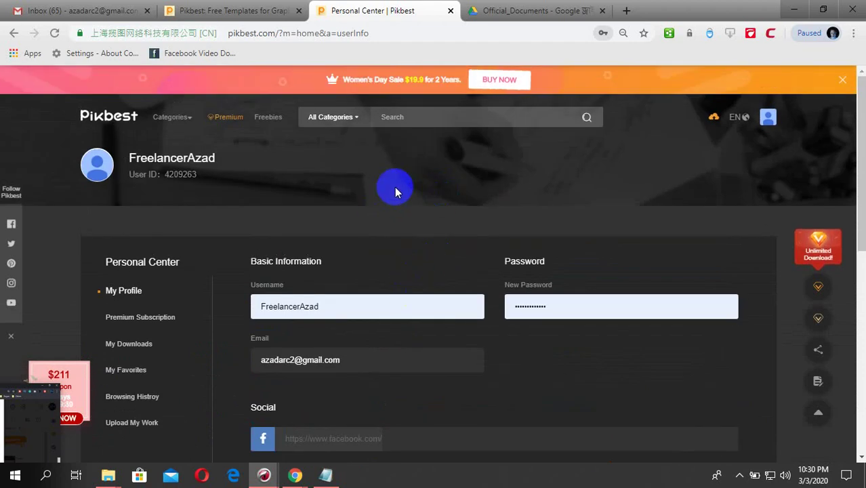
key("ctrl+shift+Tab")
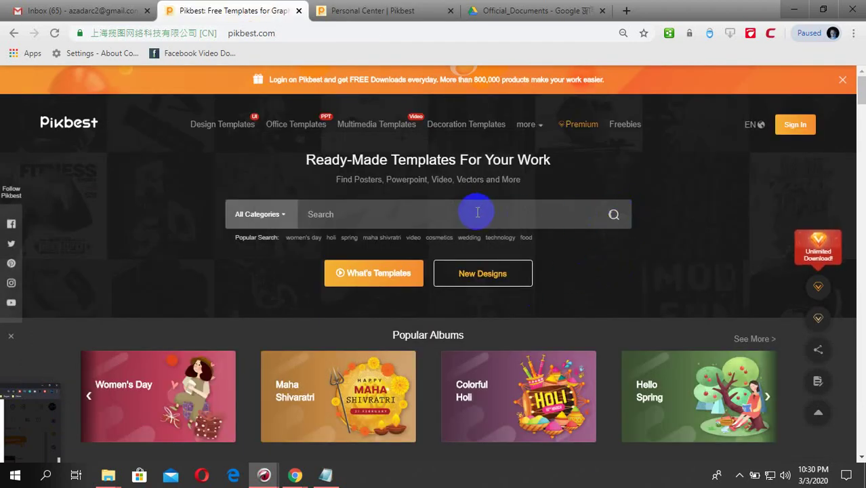
- Back in Personal Center, check the profile's Facebook and Twitter link fields
key("ctrl+Tab")
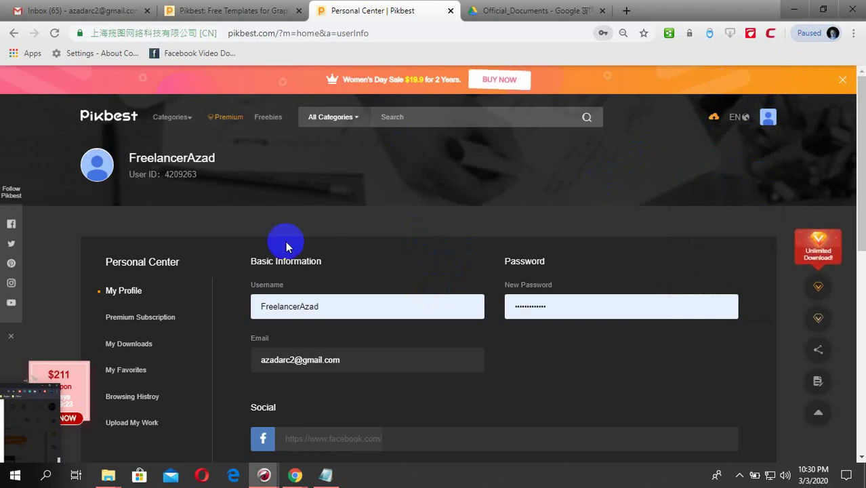
scroll(325, 254, "down", 3)
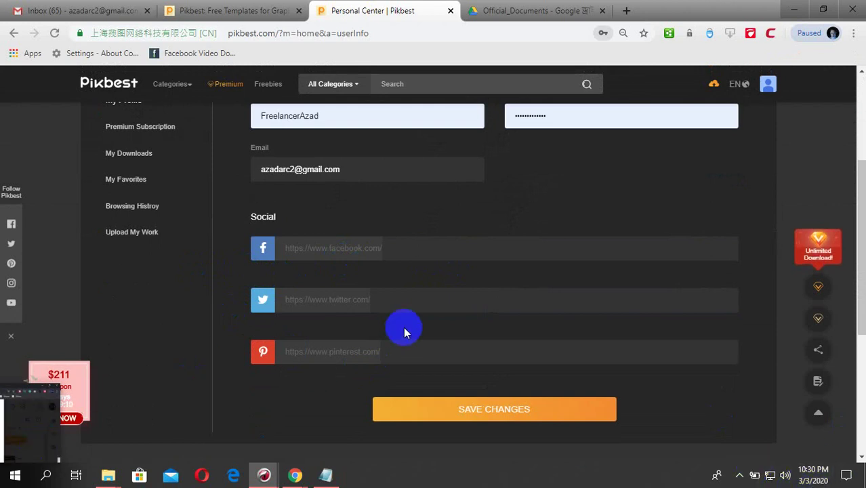
left_click(415, 248)
left_click(400, 300)
scroll(204, 271, "up", 3)
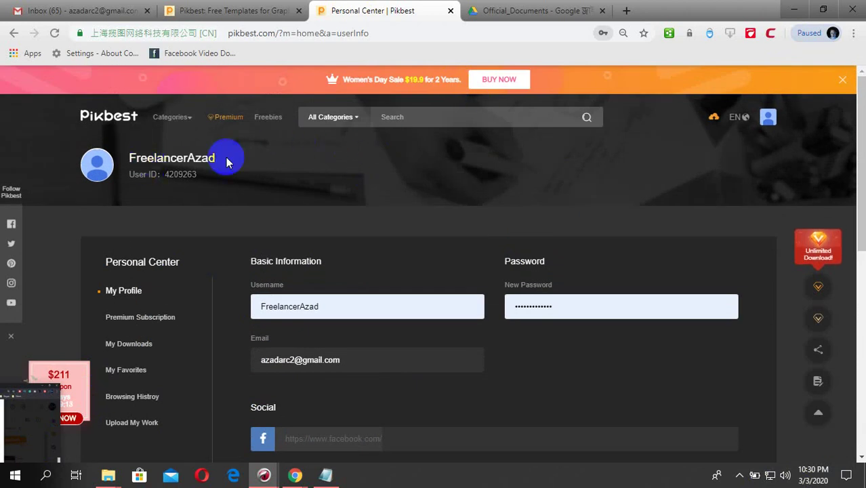
- Sign out of the Pikbest account from the avatar dropdown
left_click(237, 13)
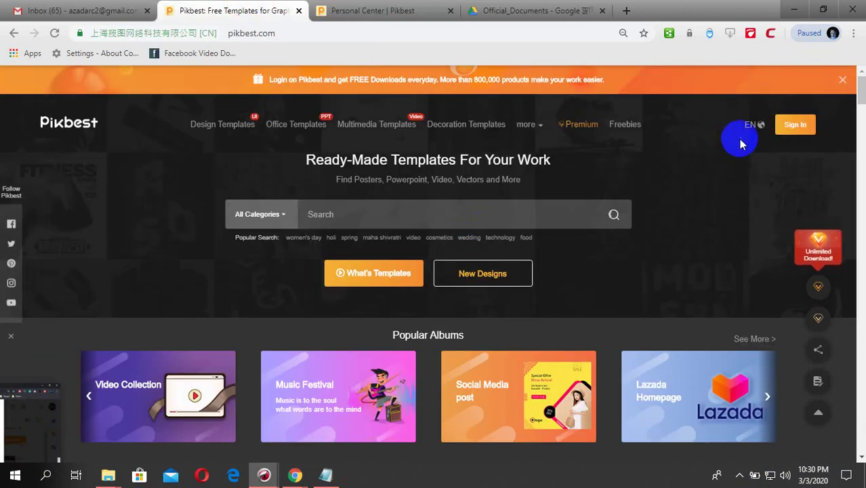
left_click(785, 132)
mouse_move(768, 119)
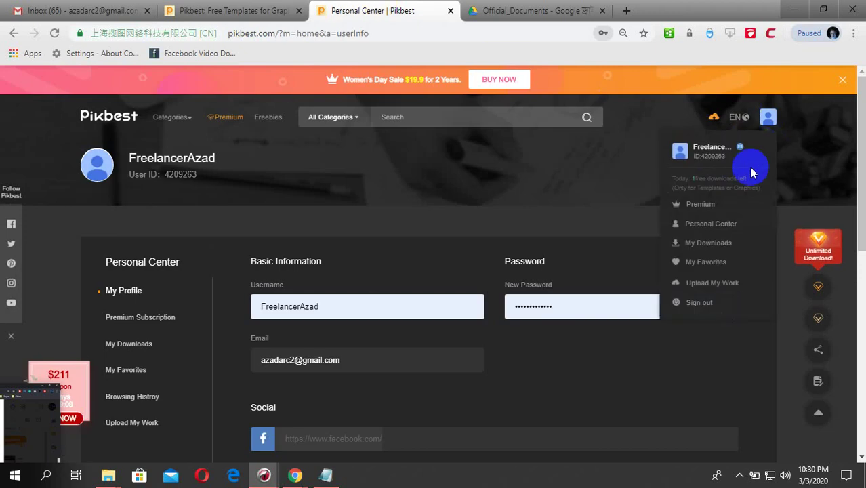
left_click(698, 305)
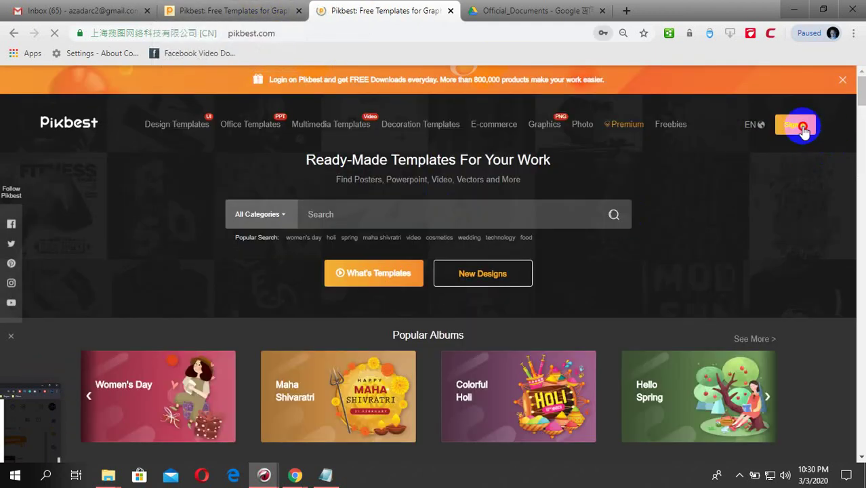
- Fill the Sign Up with Email form with the saved username, email and password, and submit
left_click(795, 124)
left_click(573, 223)
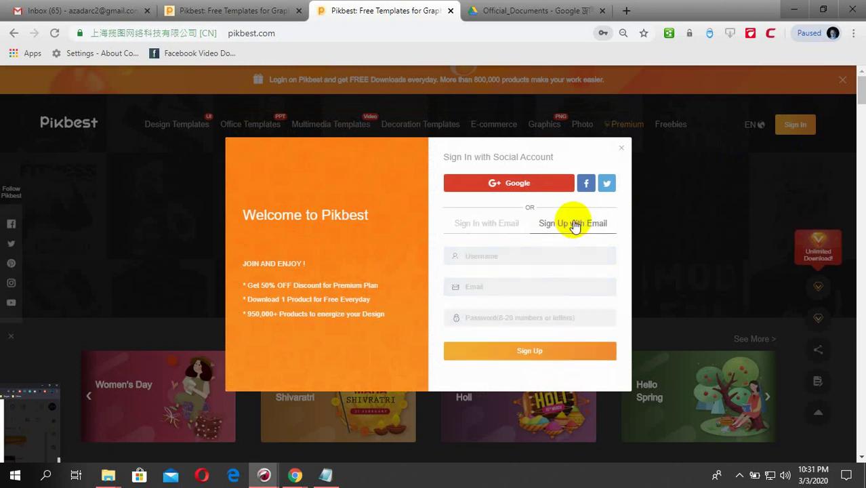
left_click(500, 257)
left_click(499, 282)
left_click(503, 288)
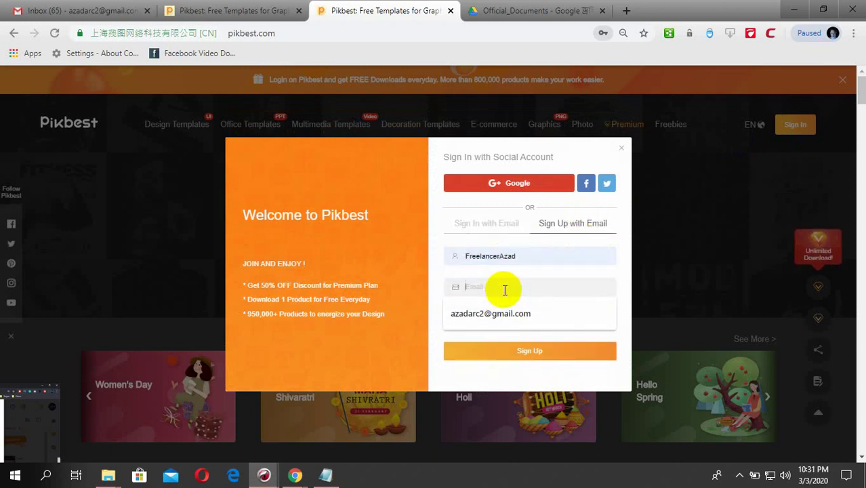
left_click(505, 312)
left_click(508, 325)
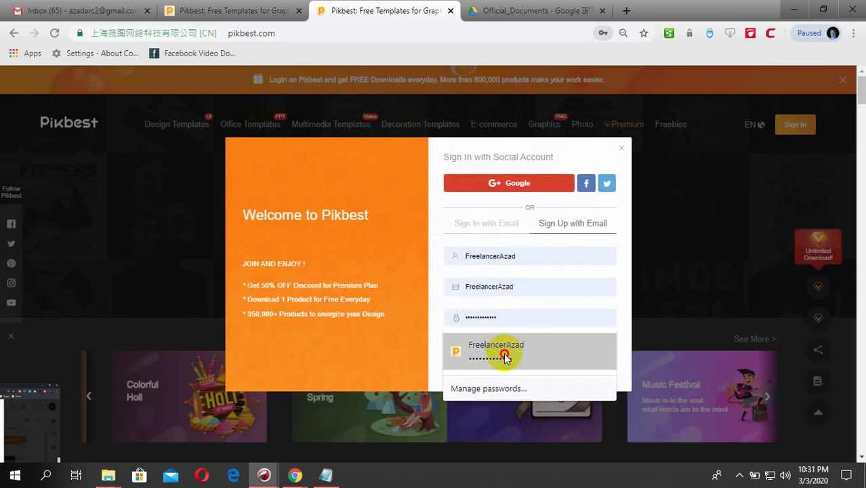
left_click(510, 346)
left_click(535, 354)
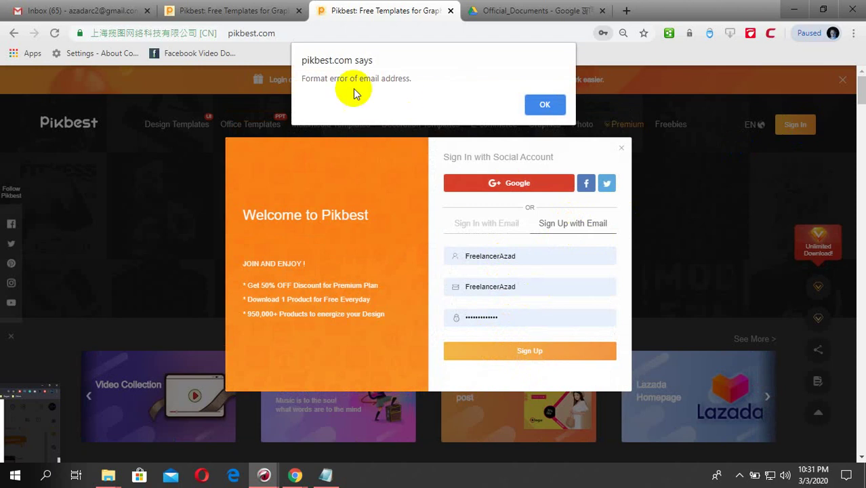
- Correct the rejected email address in the form and submit the sign-up again
left_click(547, 102)
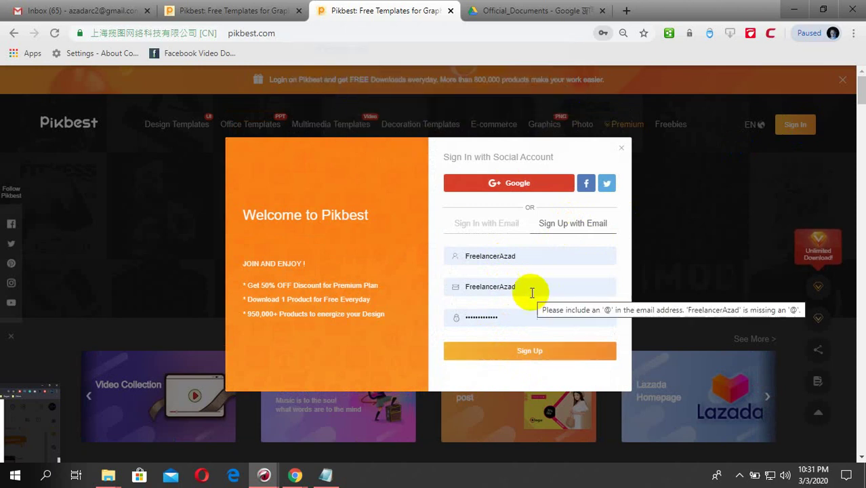
left_click_drag(530, 290, 449, 287)
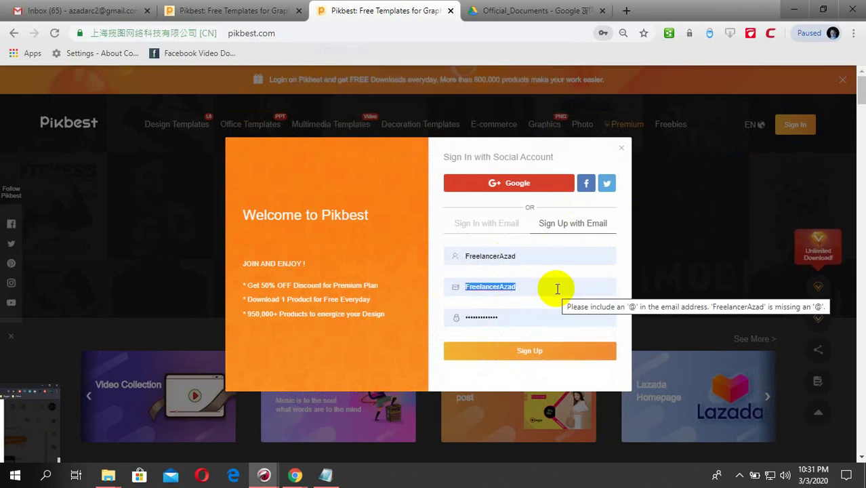
type("aa")
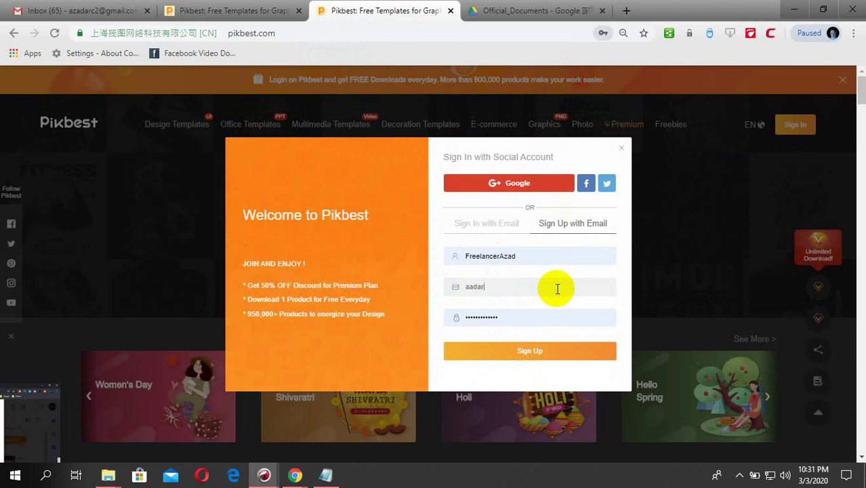
type("da")
key("BackSpace")
key("BackSpace")
key("BackSpace")
key("BackSpace")
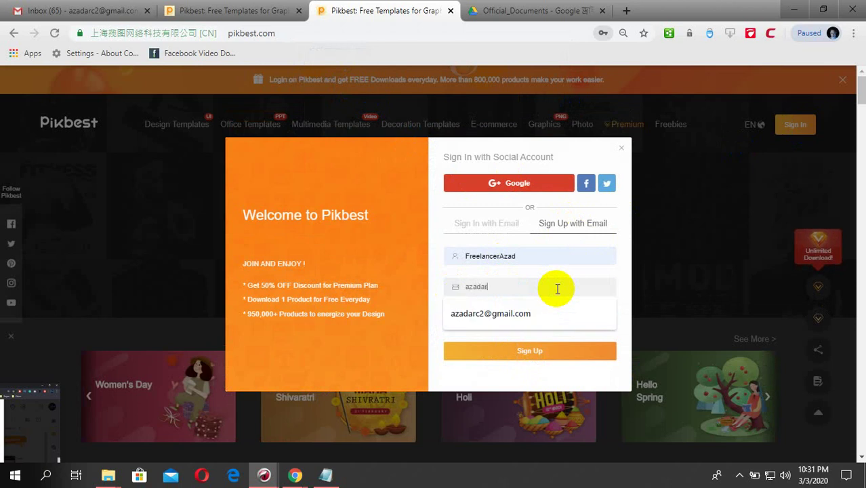
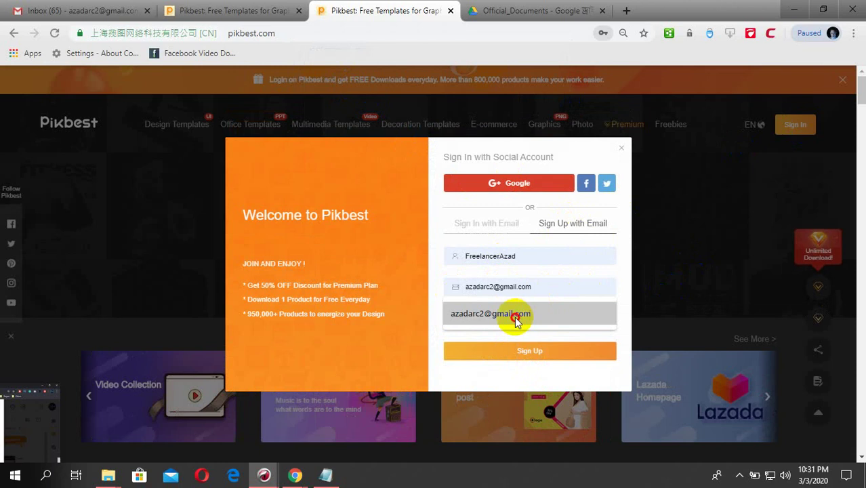
left_click(512, 314)
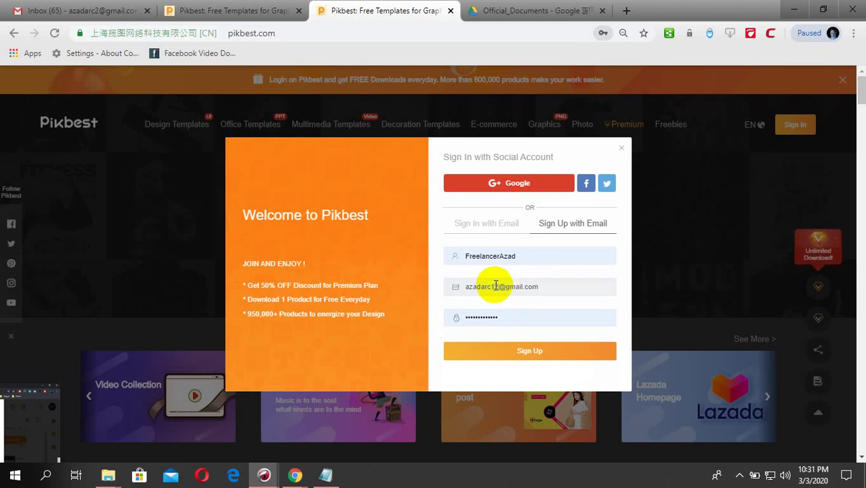
left_click(520, 356)
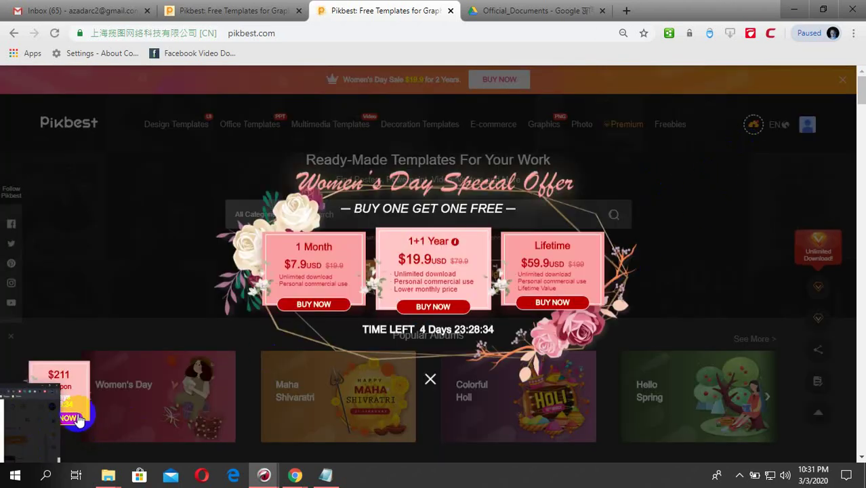
- Dismiss the Women's Day offer and start the contributor application with JOIN US NOW
left_click(1, 422)
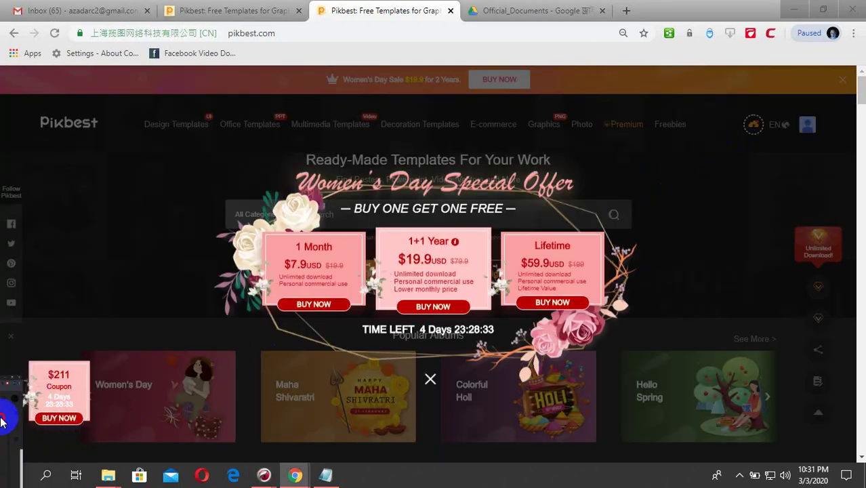
left_click(430, 379)
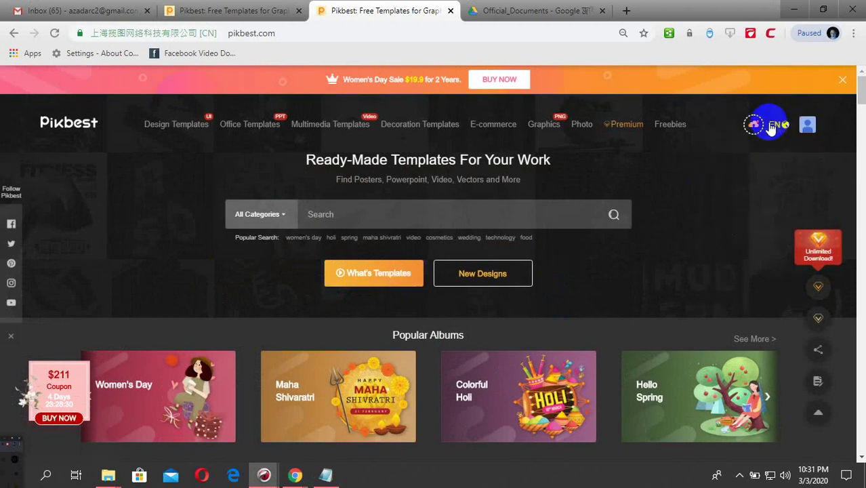
left_click(759, 127)
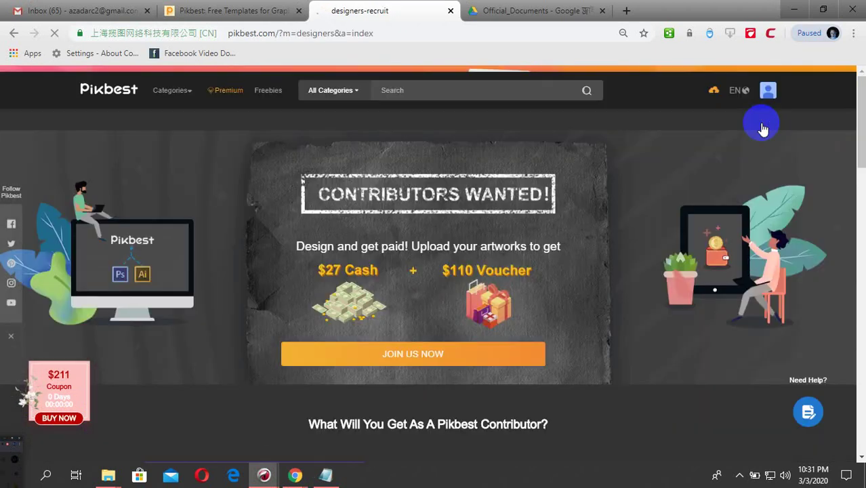
scroll(551, 324, "down", 3)
scroll(387, 222, "up", 3)
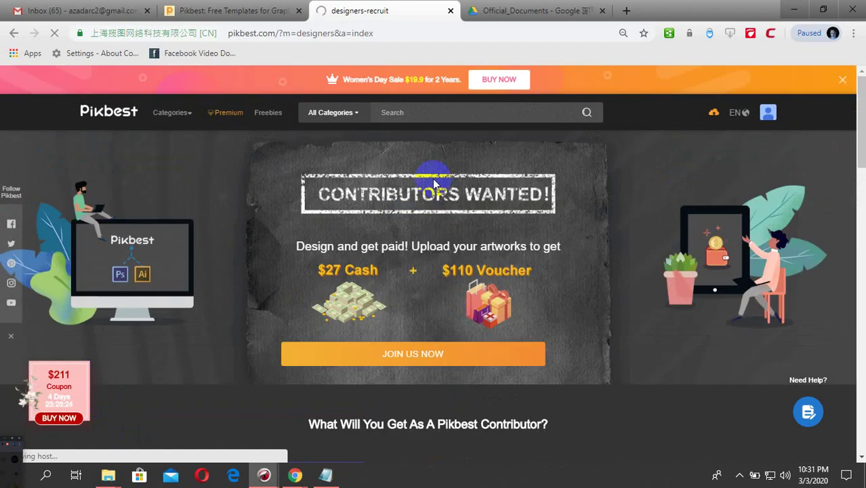
left_click(409, 355)
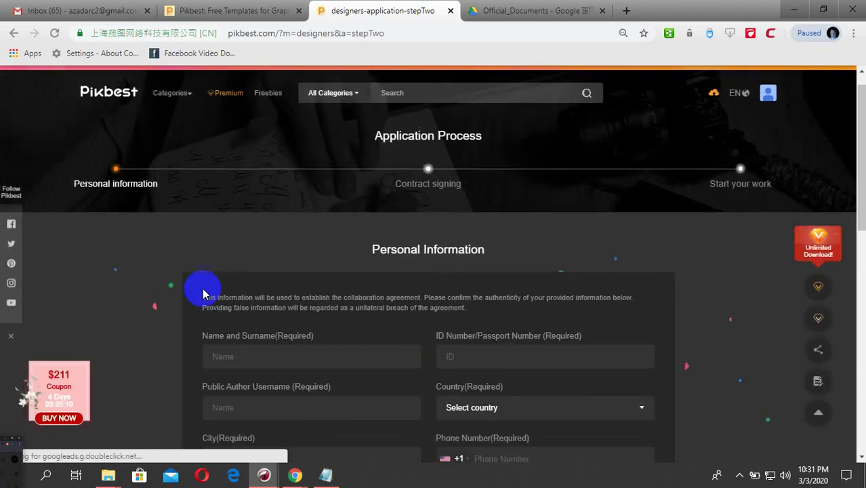
- Fill the applicant's name and ID number from saved suggestions and browse the country list
scroll(385, 262, "down", 2)
scroll(500, 256, "down", 1)
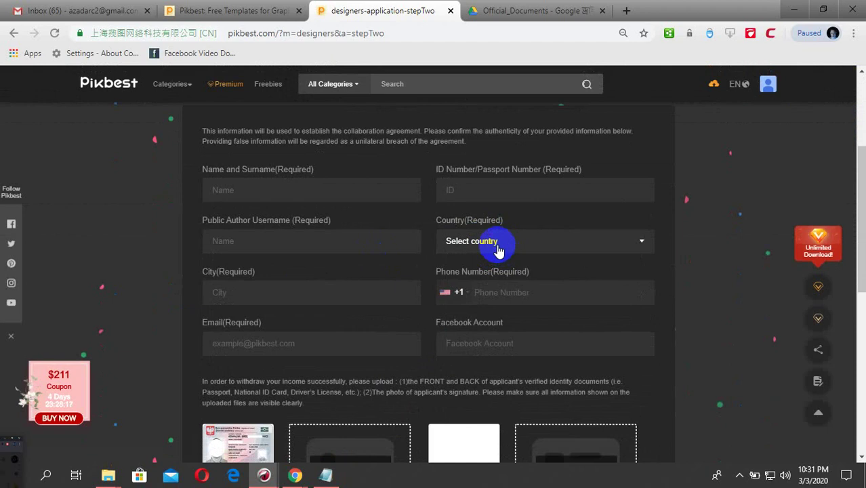
left_click(309, 189)
left_click(285, 217)
left_click(516, 190)
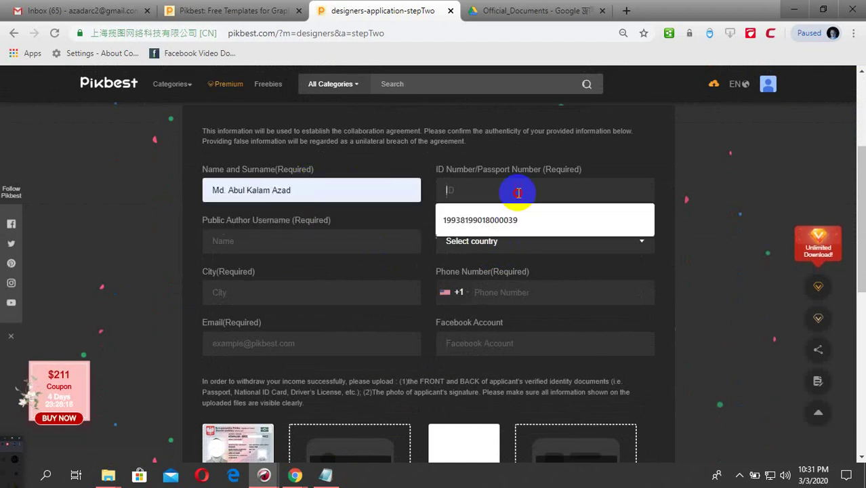
left_click(502, 232)
left_click(498, 241)
scroll(464, 328, "down", 3)
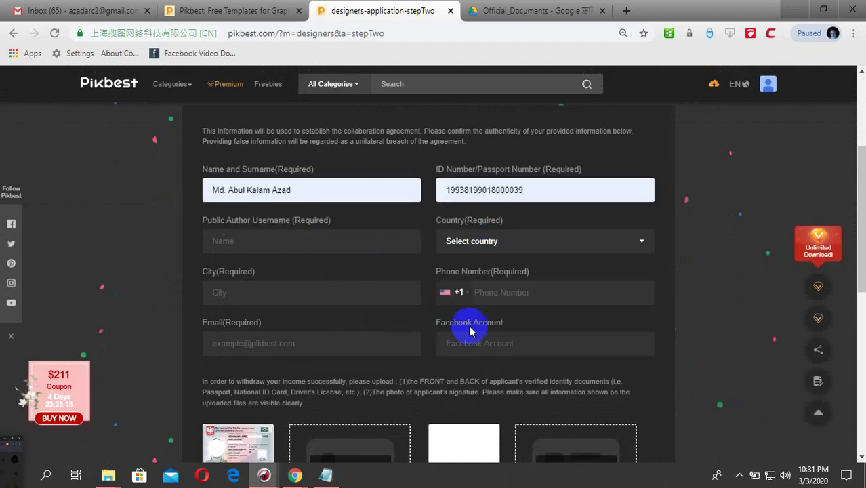
- Submit the Personal Information step, then sign out of the new account
left_click(419, 410)
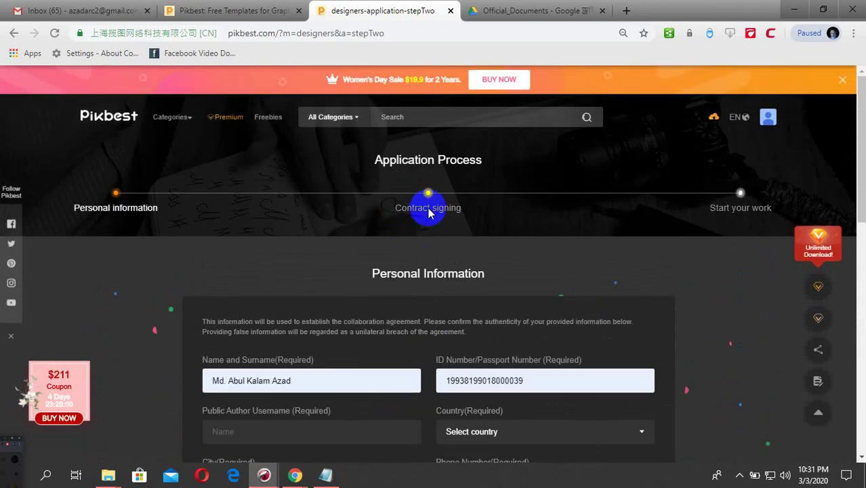
scroll(420, 284, "down", 5)
left_click(433, 339)
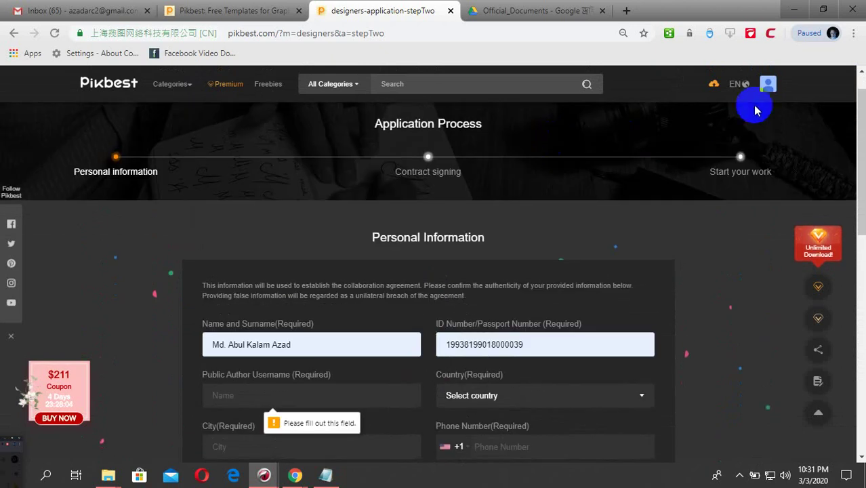
mouse_move(762, 95)
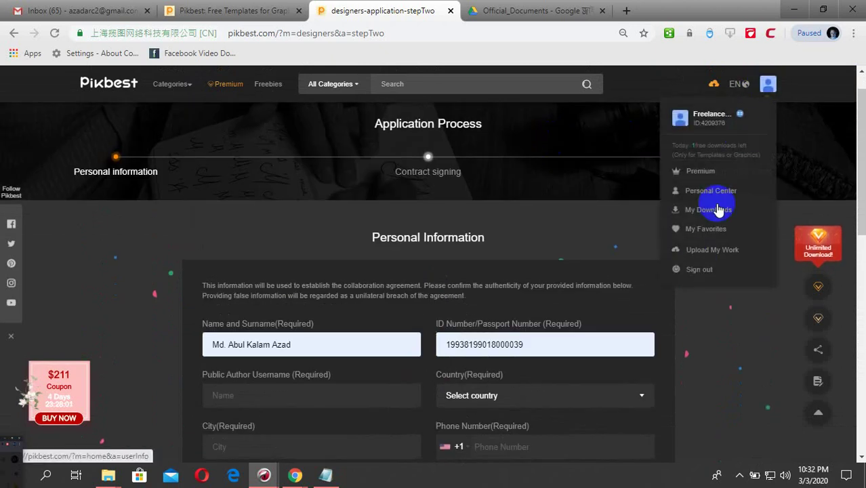
left_click(699, 270)
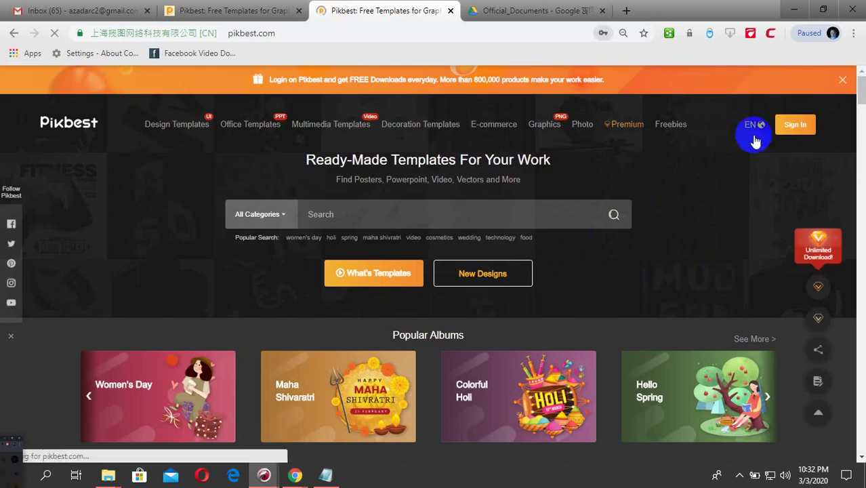
- Retry the saved-login sign-in several times past email-format errors, then go to Gmail
left_click(794, 125)
left_click(524, 326)
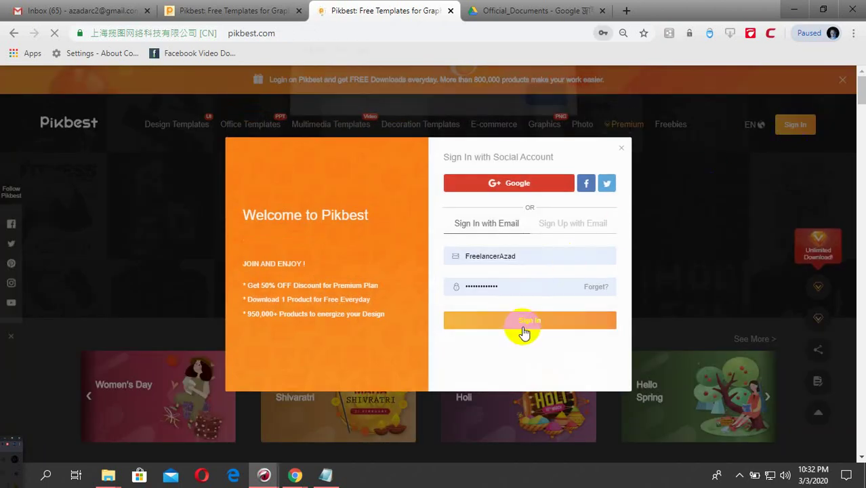
left_click(550, 105)
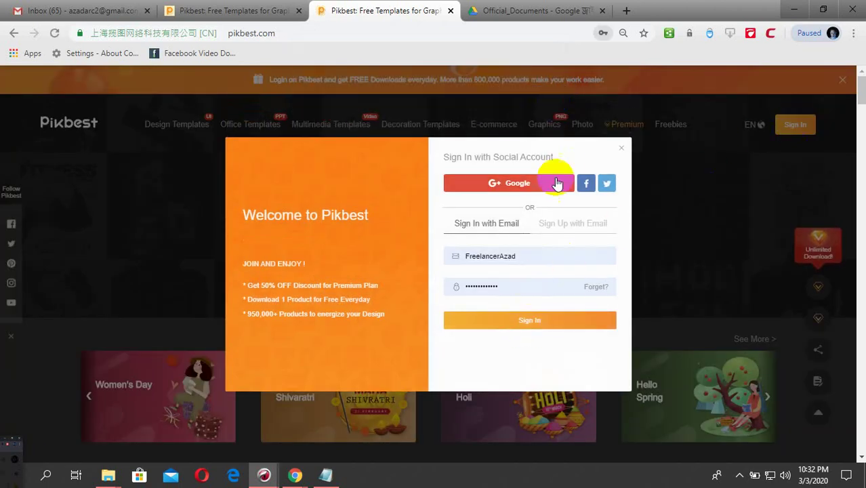
left_click(536, 323)
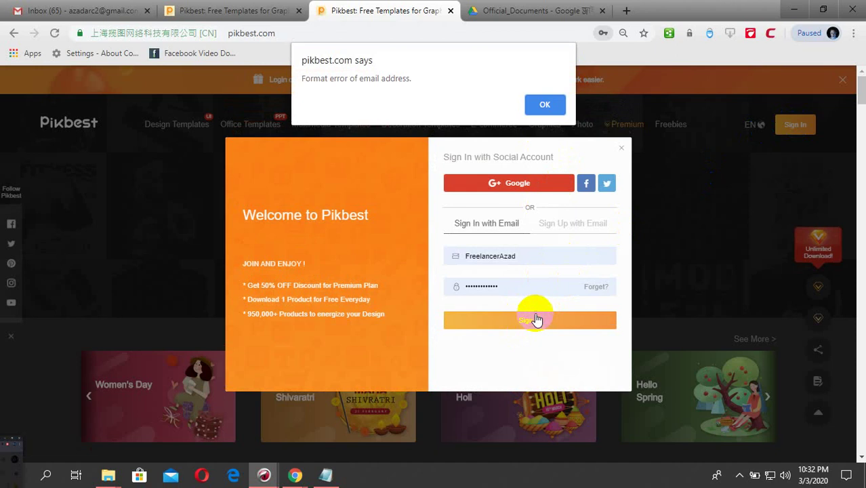
left_click(545, 103)
left_click(522, 316)
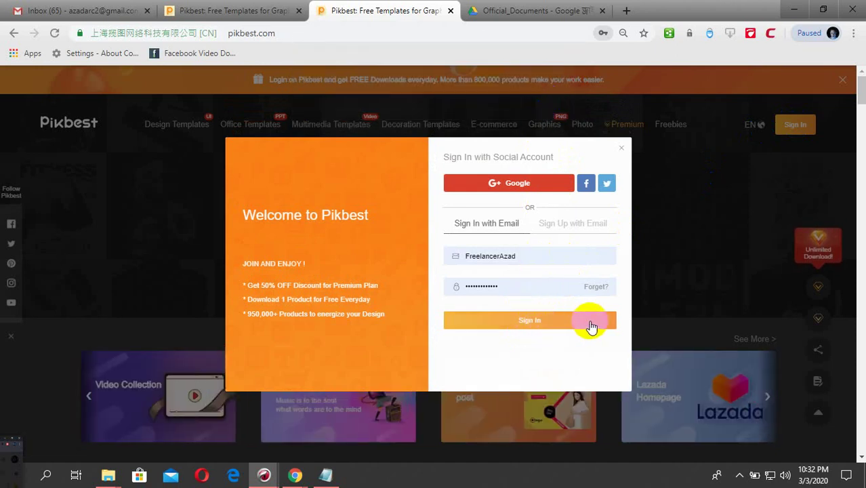
left_click(544, 324)
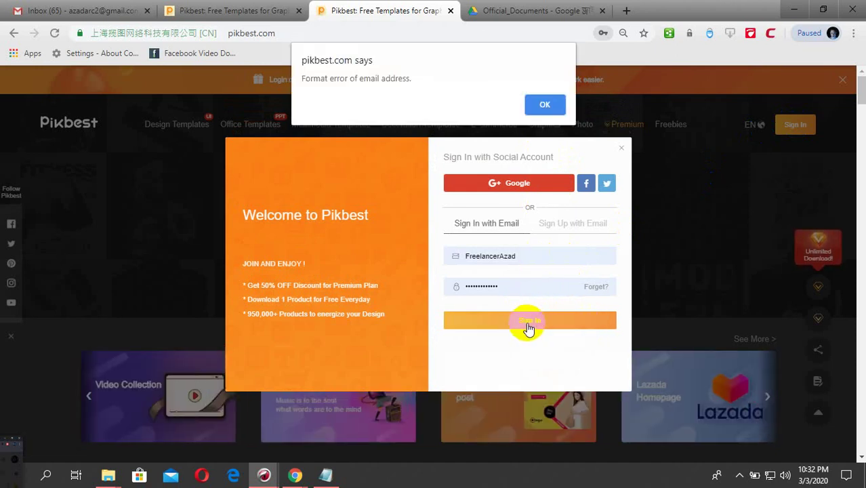
left_click(547, 110)
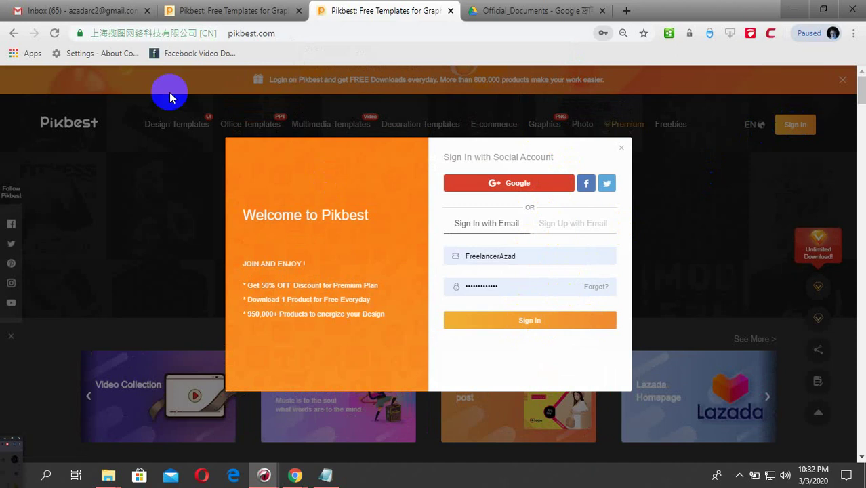
left_click(84, 11)
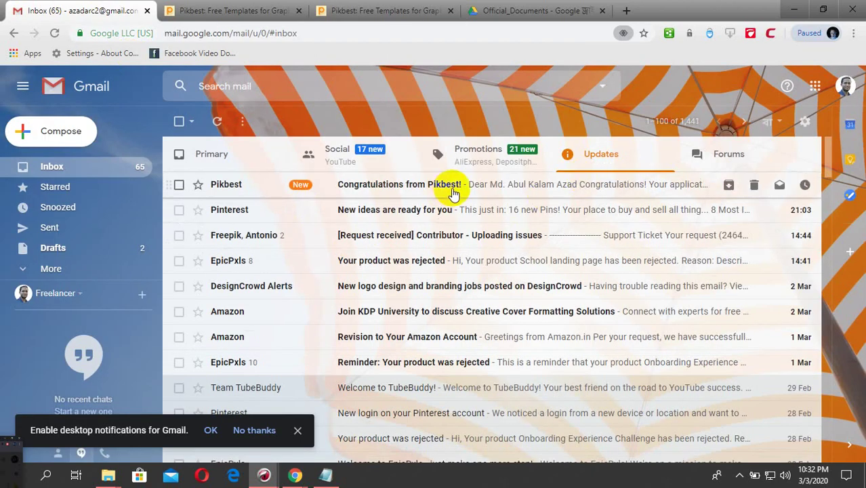
- Read the Congratulations from Pikbest email and follow its START UPLOADING link
left_click(454, 192)
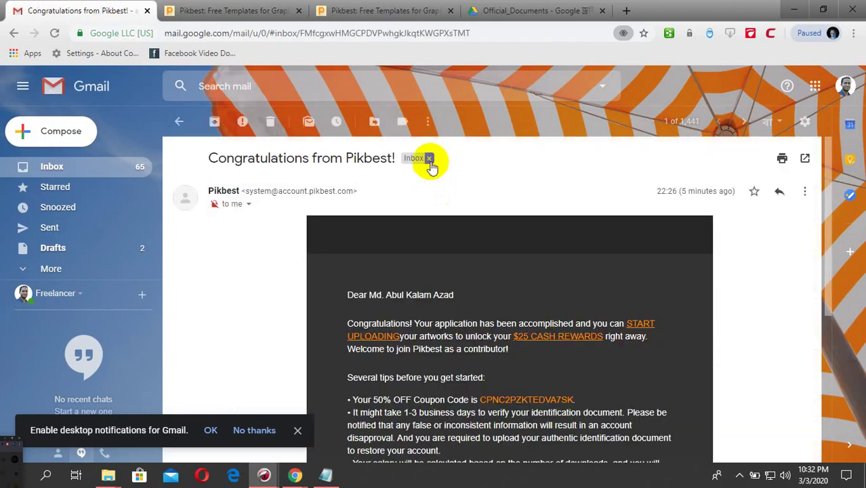
scroll(473, 333, "down", 3)
scroll(479, 263, "up", 3)
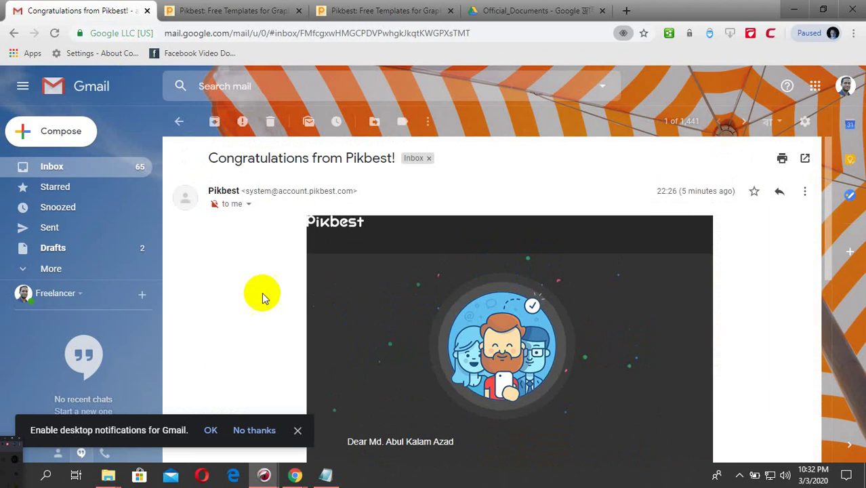
scroll(371, 366, "down", 2)
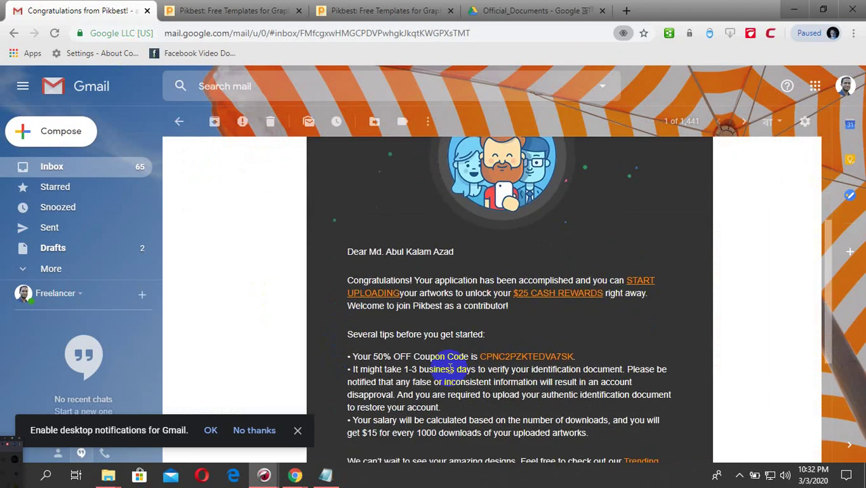
scroll(535, 325, "down", 2)
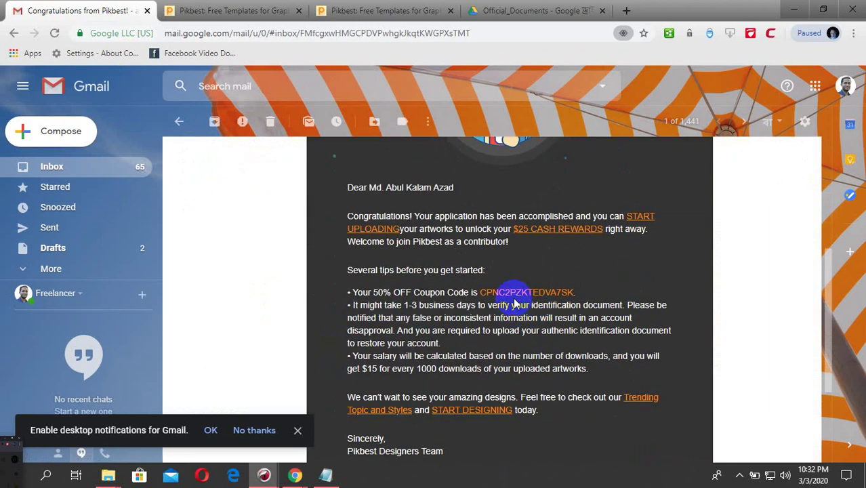
left_click(636, 216)
left_click(89, 10)
scroll(507, 374, "down", 3)
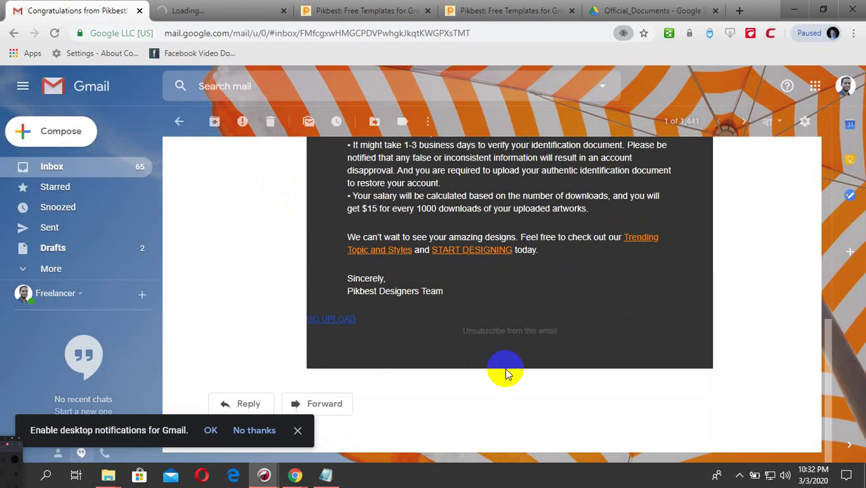
scroll(309, 353, "up", 3)
left_click(120, 170)
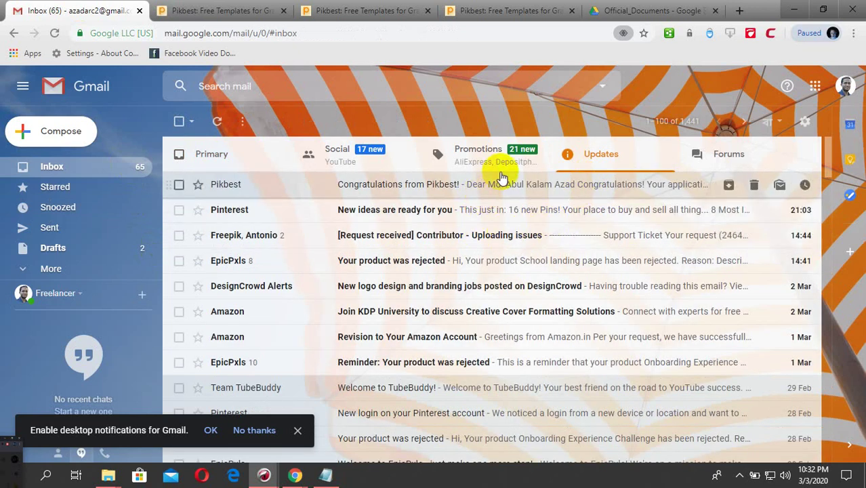
- Check the Promotions and Updates mail categories, then return to the Pikbest tab
left_click(523, 159)
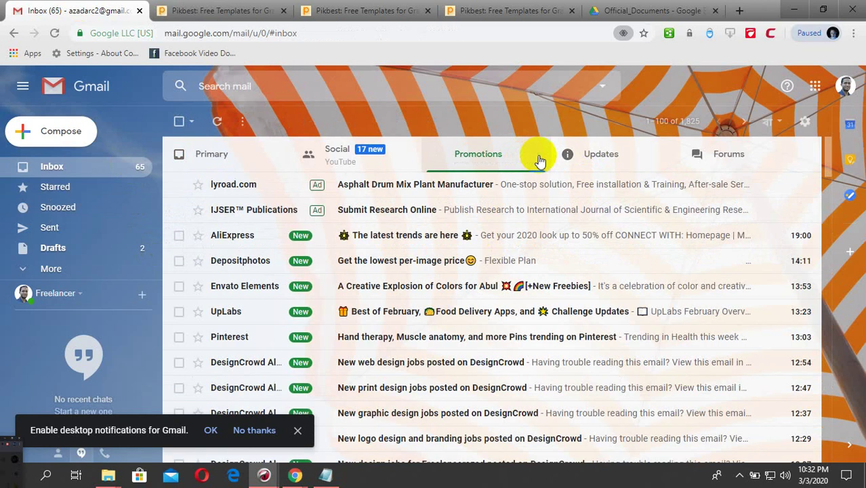
left_click(597, 157)
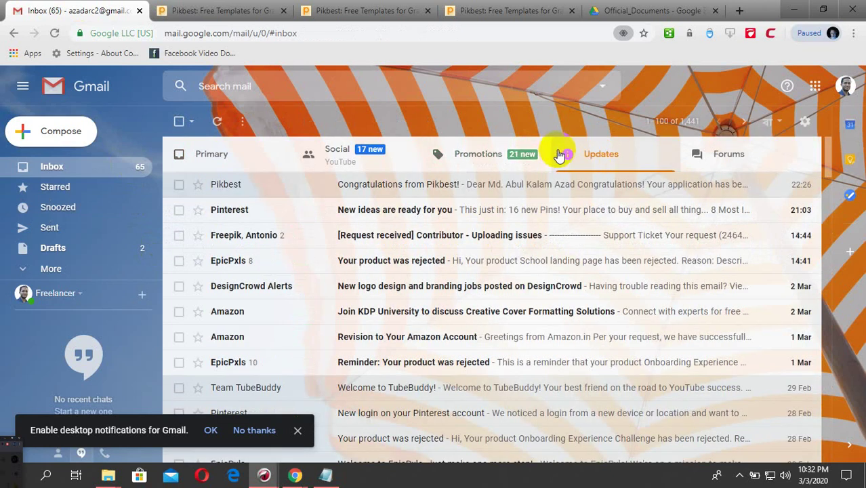
left_click(252, 11)
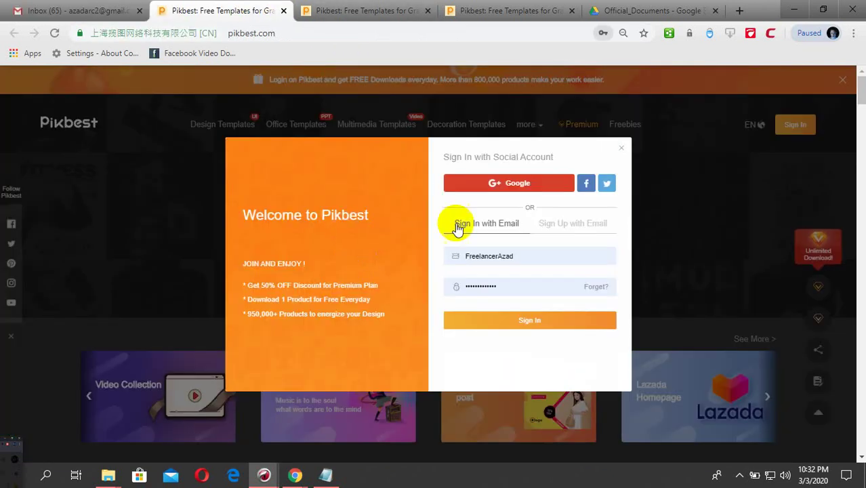
- Retry signing in twice past the email-format error, then open the Forget? password reset page
left_click(524, 320)
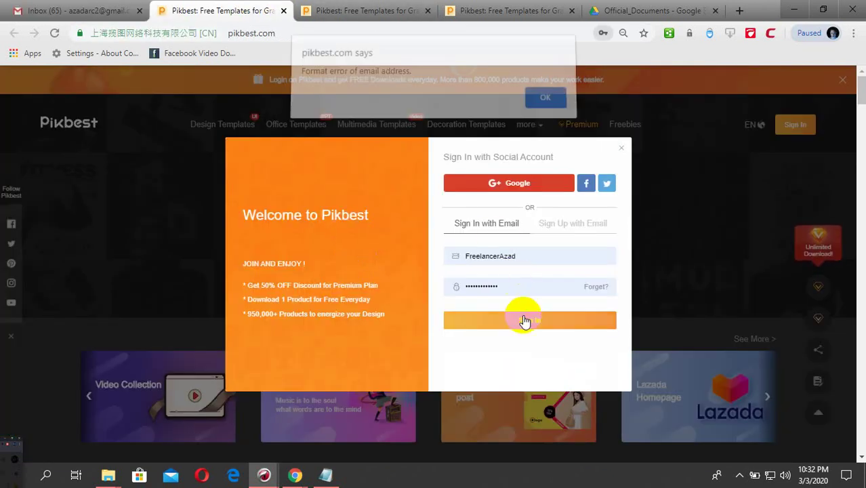
left_click(545, 98)
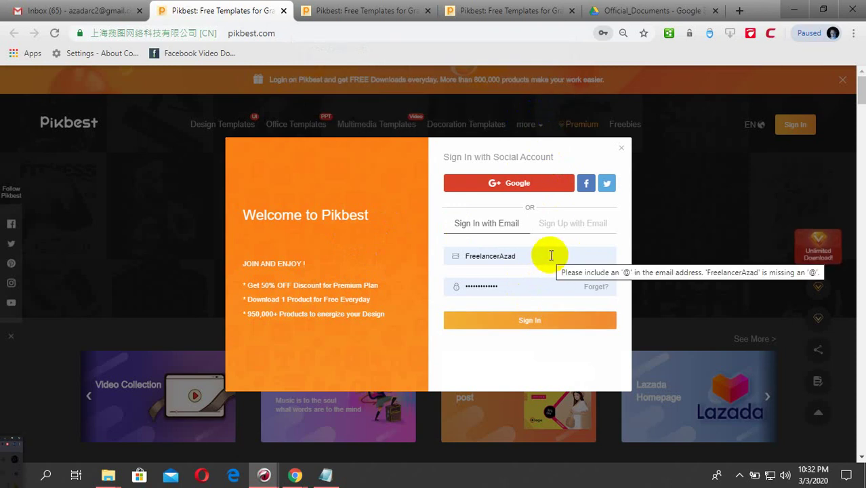
left_click(532, 315)
left_click(542, 105)
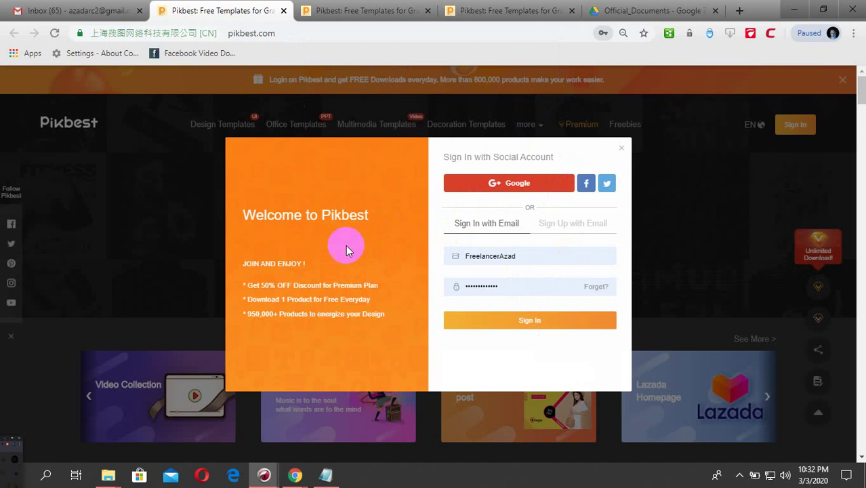
left_click(564, 189)
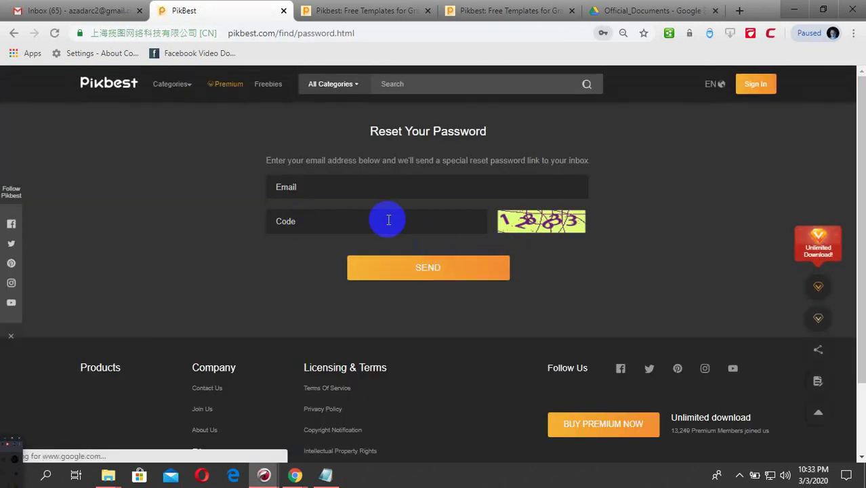
- Send the password reset with the account email and captcha code, then return to Gmail
left_click(373, 186)
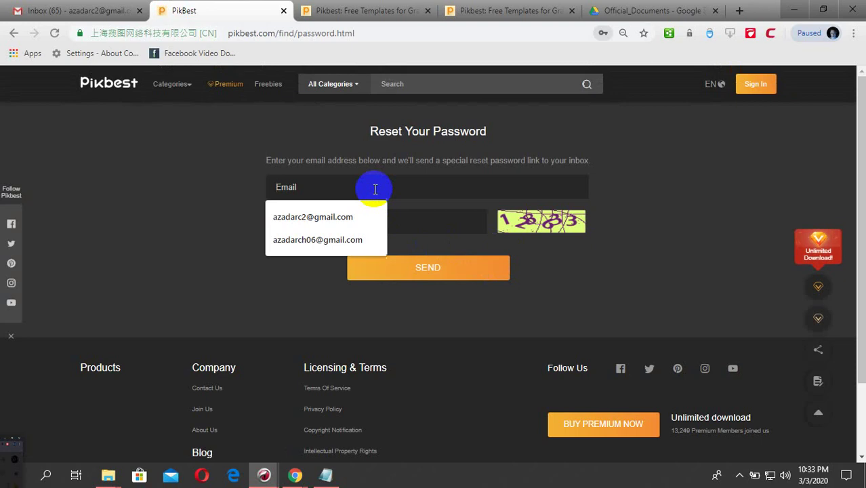
left_click(335, 224)
left_click(380, 228)
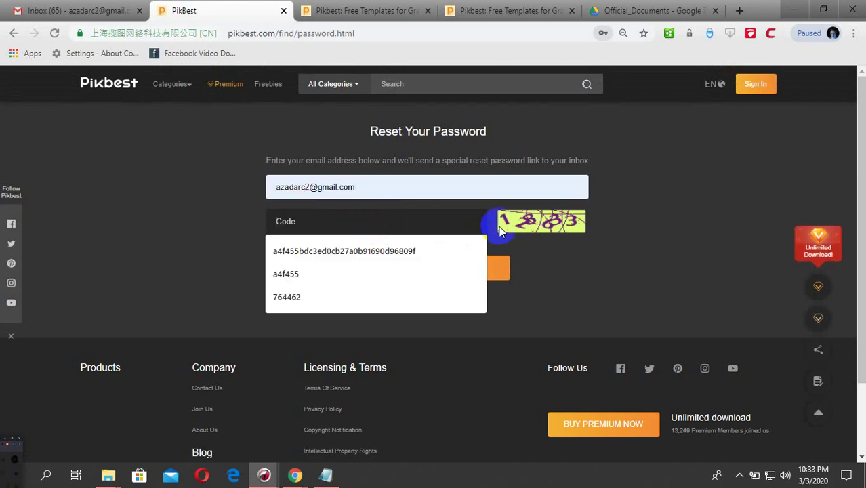
type("128633")
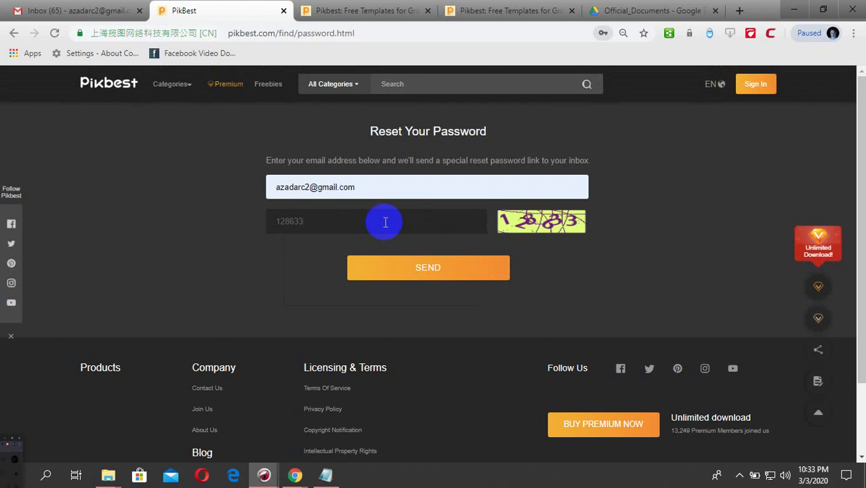
left_click(426, 278)
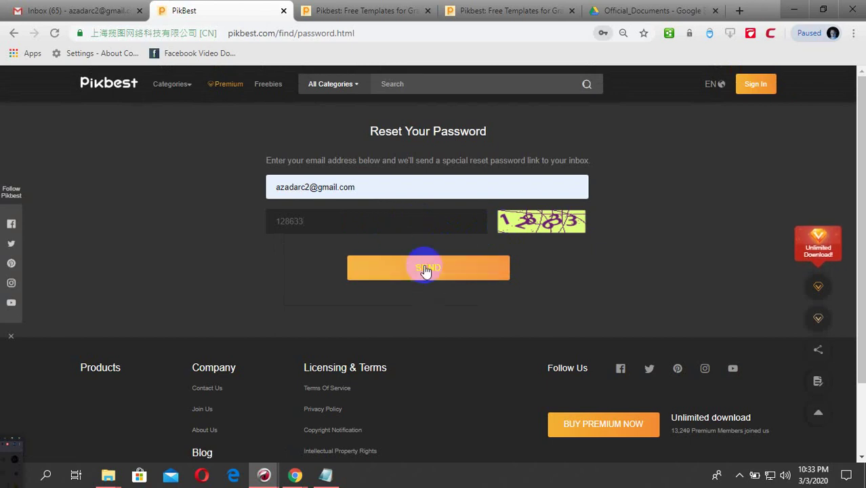
left_click(76, 10)
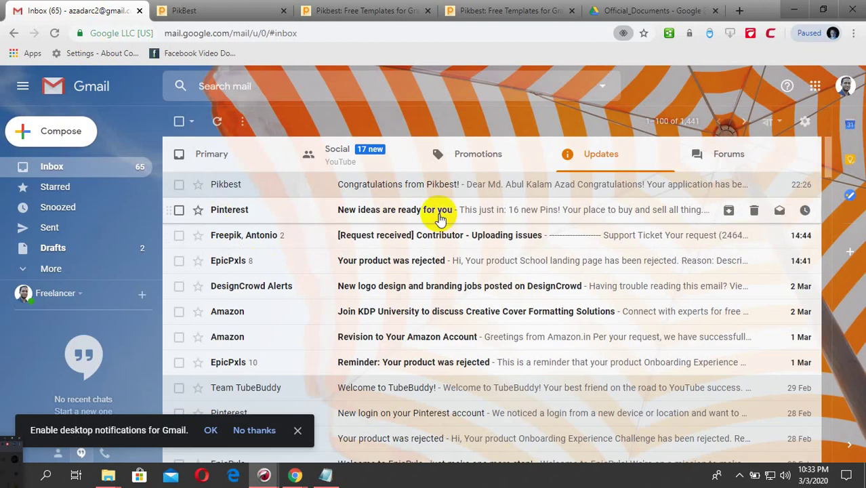
- Open the Reset Your Pikbest Password email in the Primary inbox and follow its reset link
left_click(77, 168)
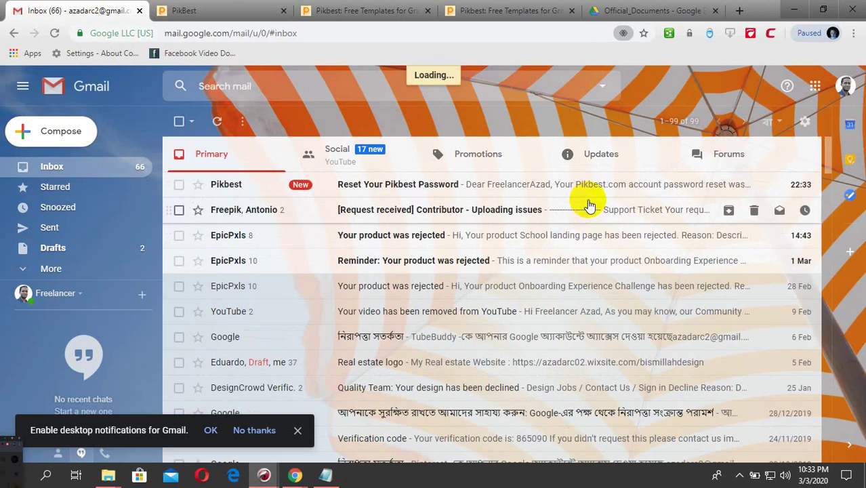
left_click(437, 235)
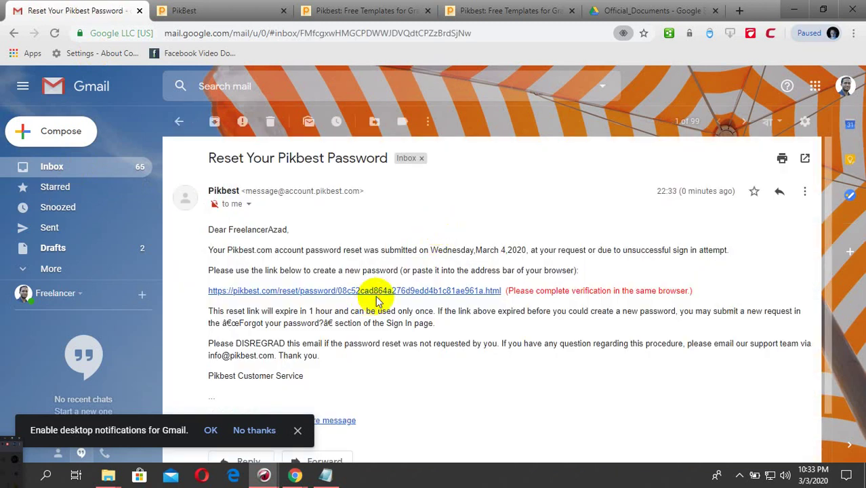
left_click(380, 292)
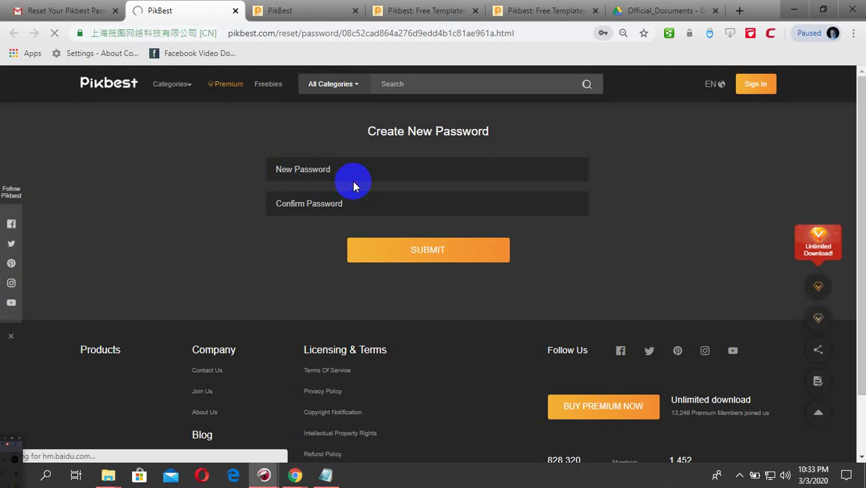
- Enter and confirm a new Pikbest password, submit it, and continue to the home page
left_click(353, 173)
left_click(354, 175)
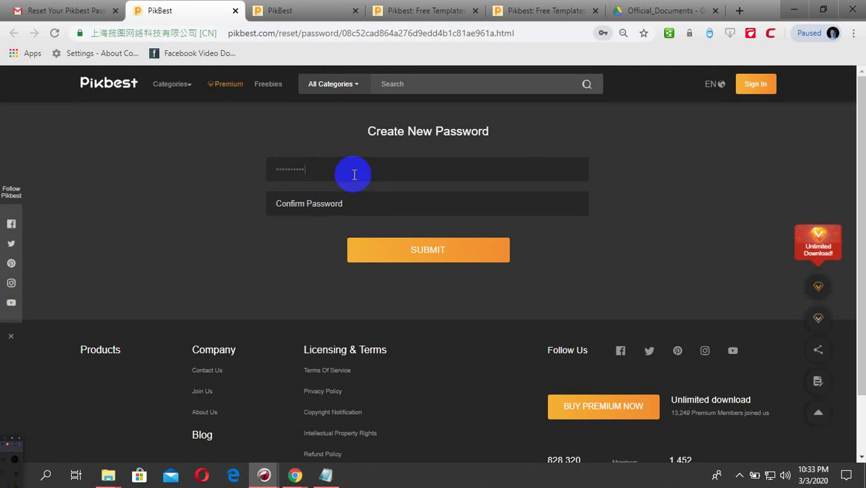
left_click(365, 202)
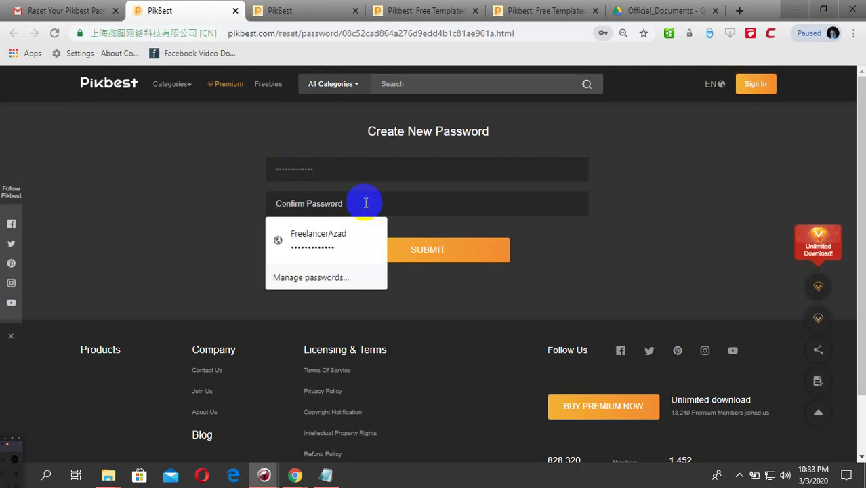
type("Fr")
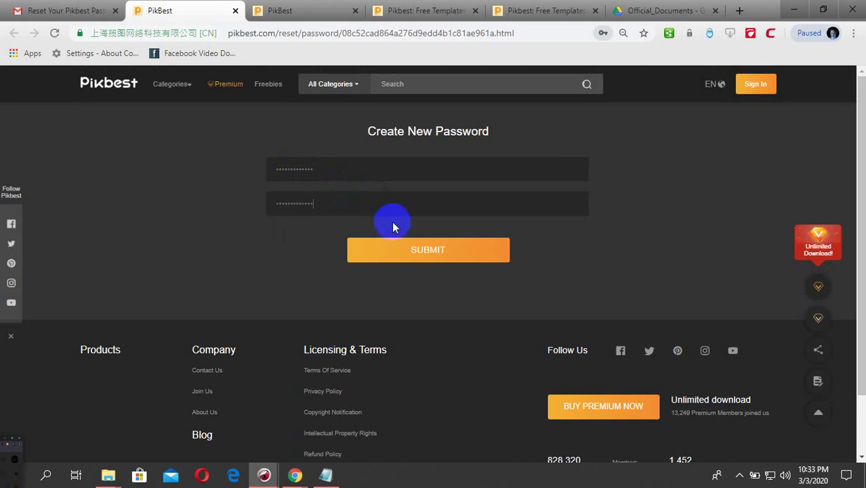
left_click(429, 254)
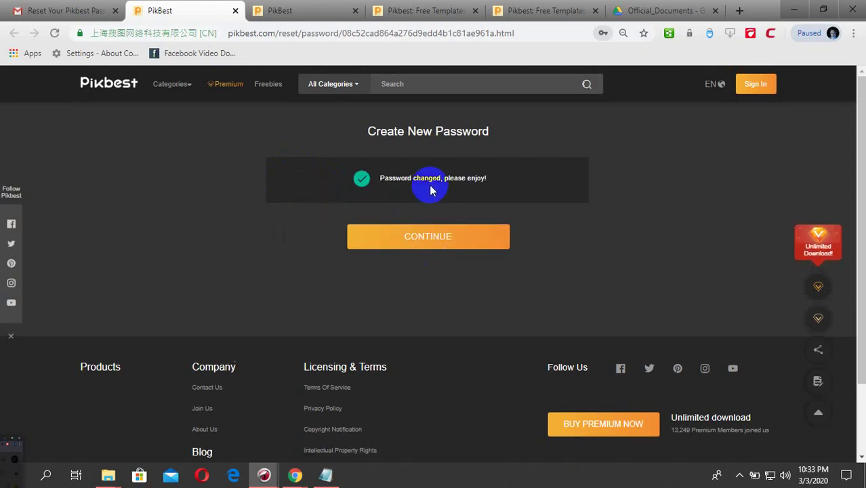
left_click(465, 241)
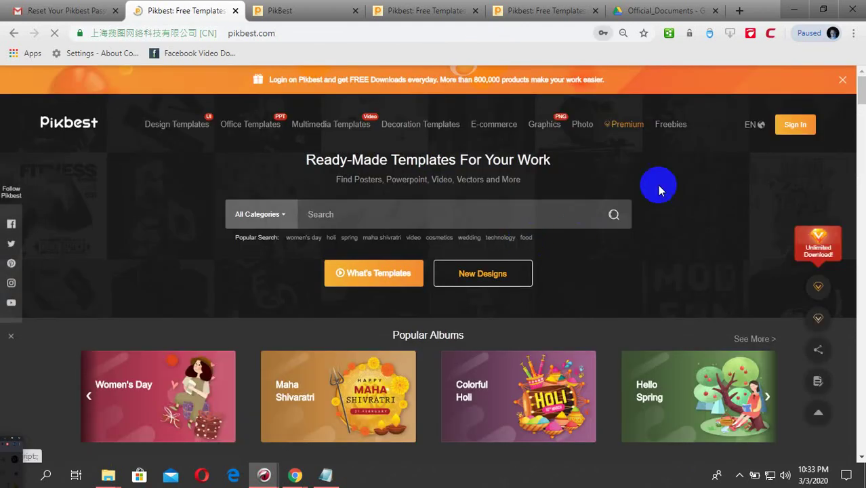
left_click(795, 125)
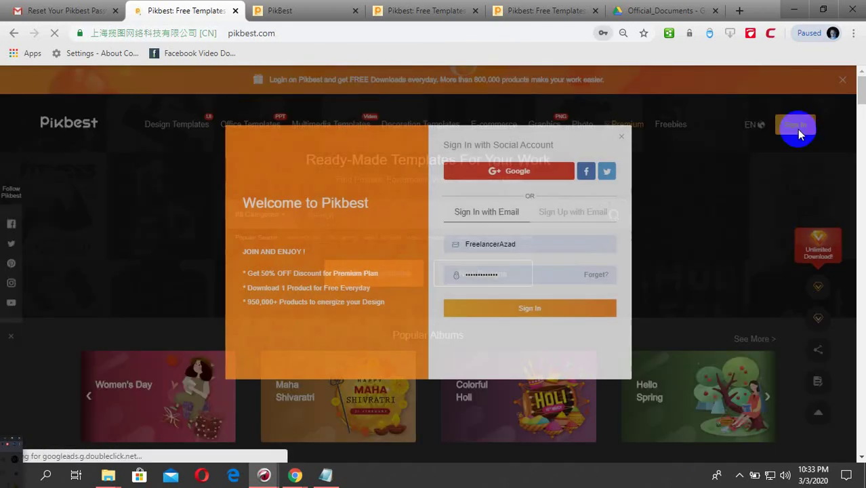
- Sign in to Pikbest with the account email and new password, saving the login in Chrome
left_click(516, 288)
left_click_drag(516, 288, 420, 291)
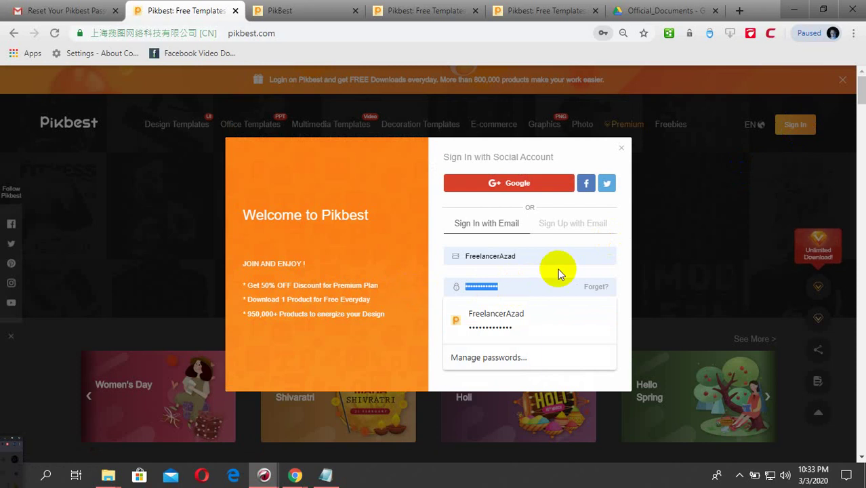
type("••••••")
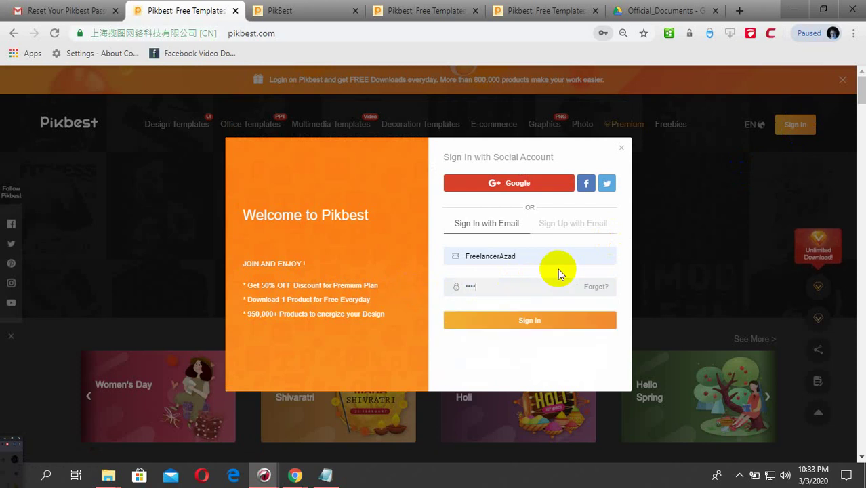
type("•••••••")
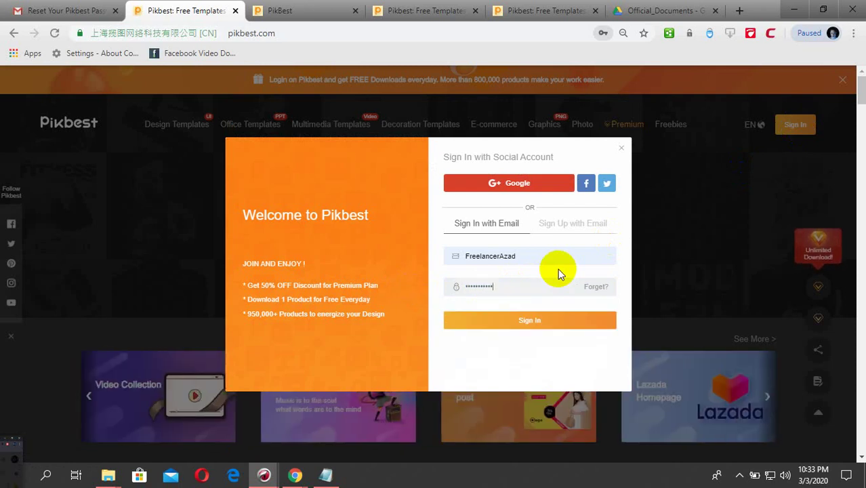
left_click_drag(547, 254, 448, 256)
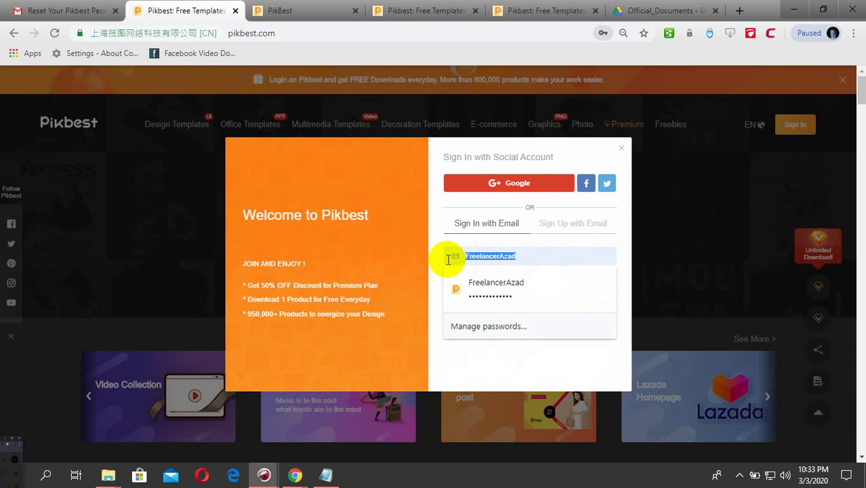
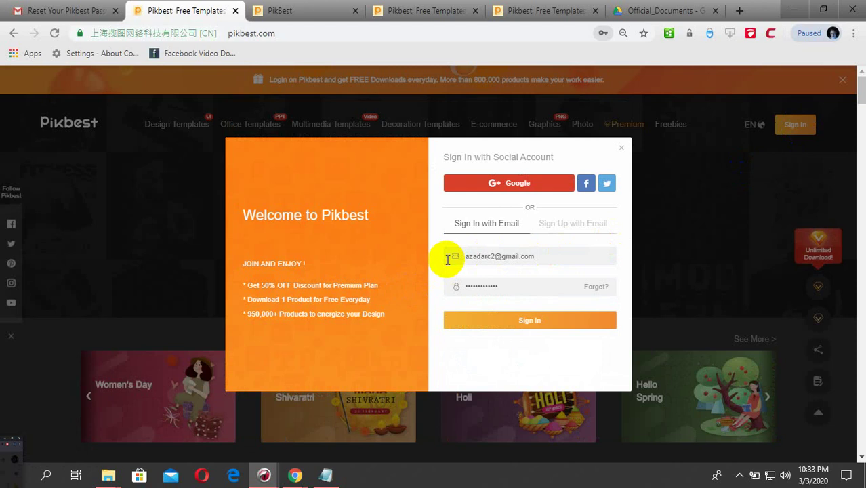
left_click(524, 321)
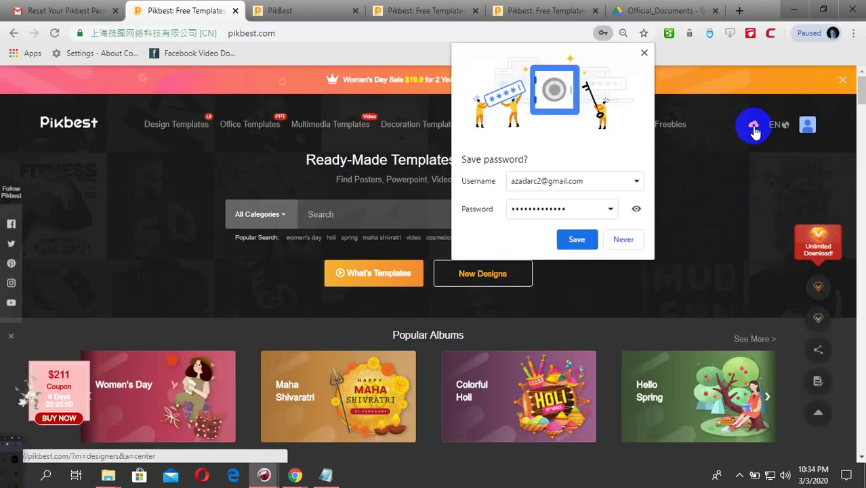
left_click(576, 240)
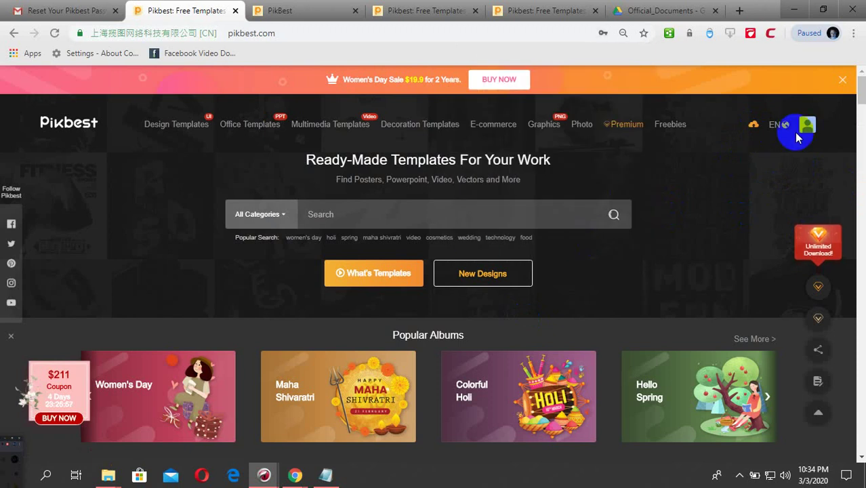
left_click(755, 126)
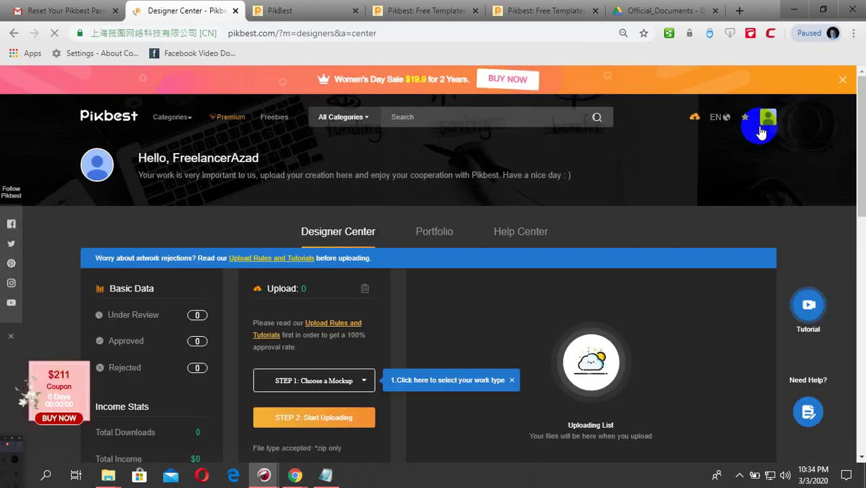
- Open Pikbest's Upload Rules and Tutorials Drive folder and close the extra template tabs
scroll(353, 281, "down", 2)
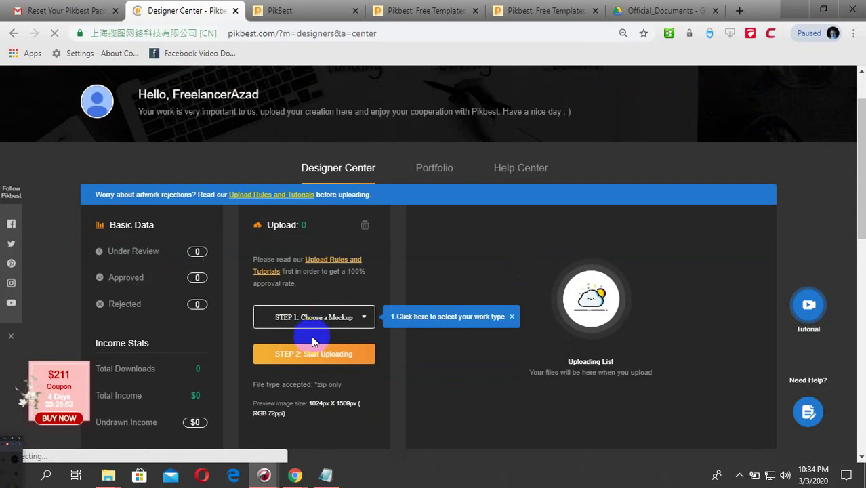
left_click(335, 259)
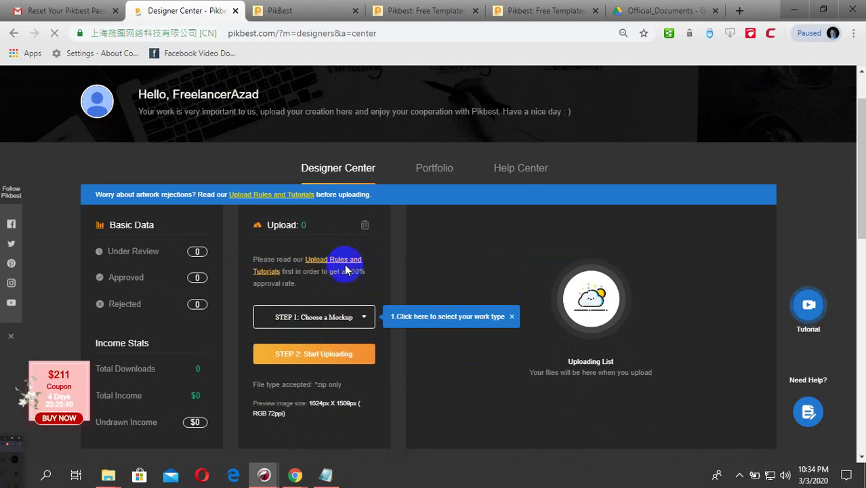
left_click(406, 11)
left_click(406, 11)
left_click(406, 11)
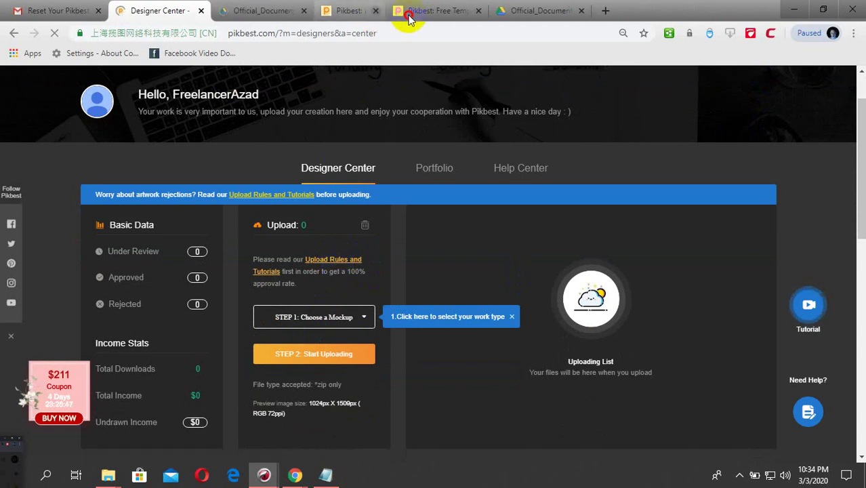
left_click(393, 11)
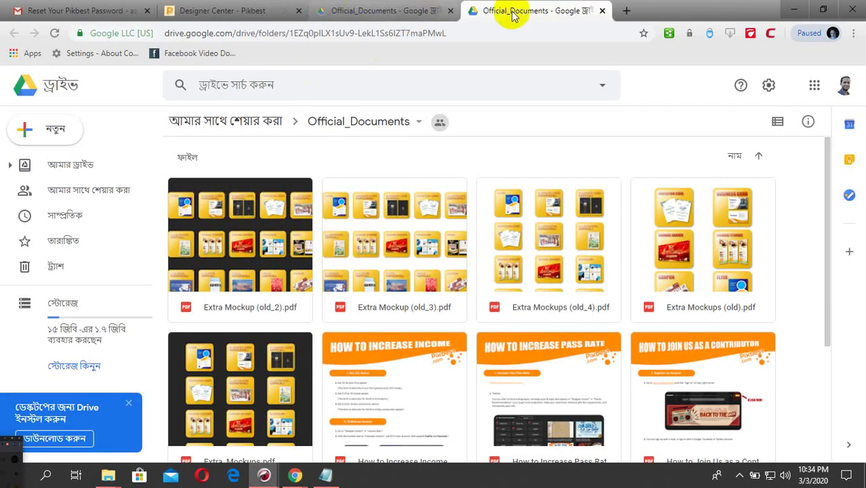
- Reopen the upload rules guides in a new tab, skim the PDFs, and return to Designer Center
key("ctrl+w")
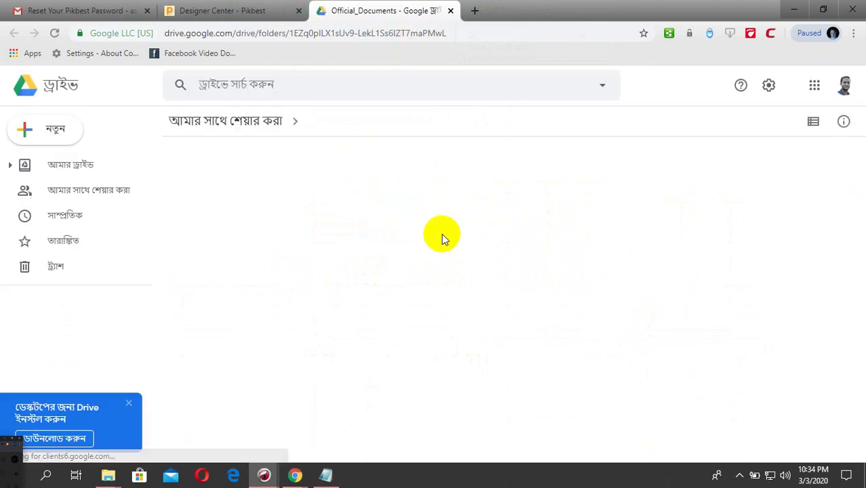
left_click(248, 10)
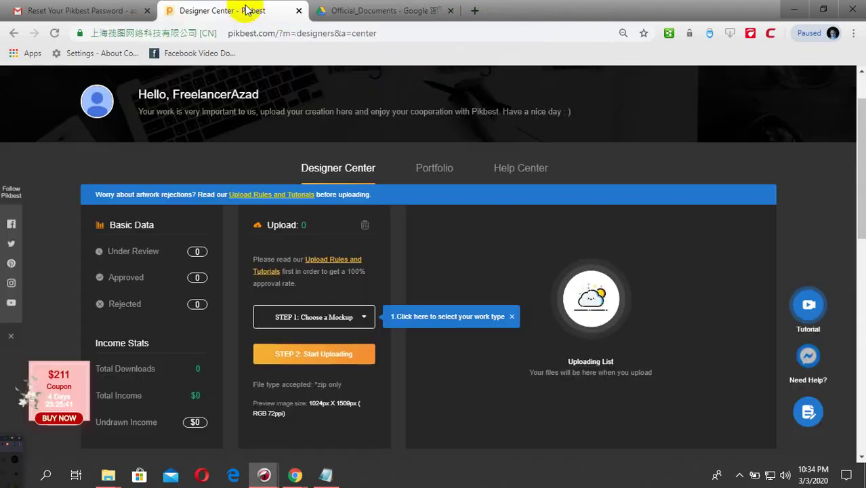
middle_click(333, 255)
key("ctrl+Tab")
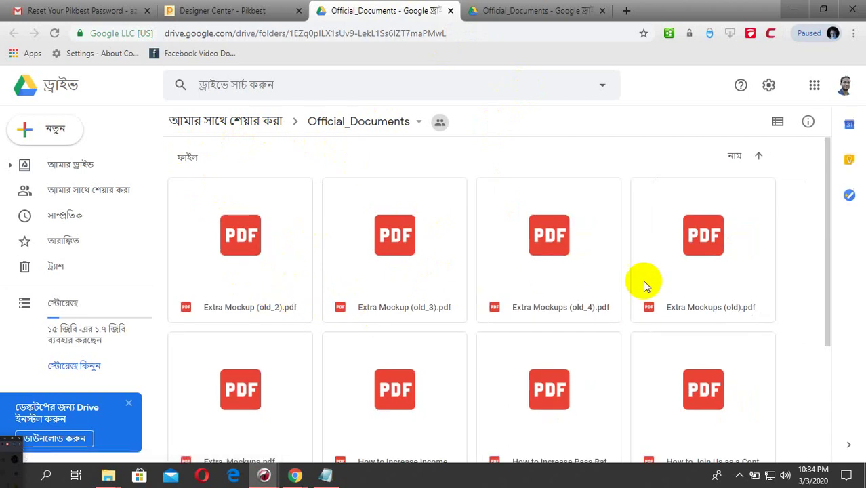
scroll(643, 283, "down", 3)
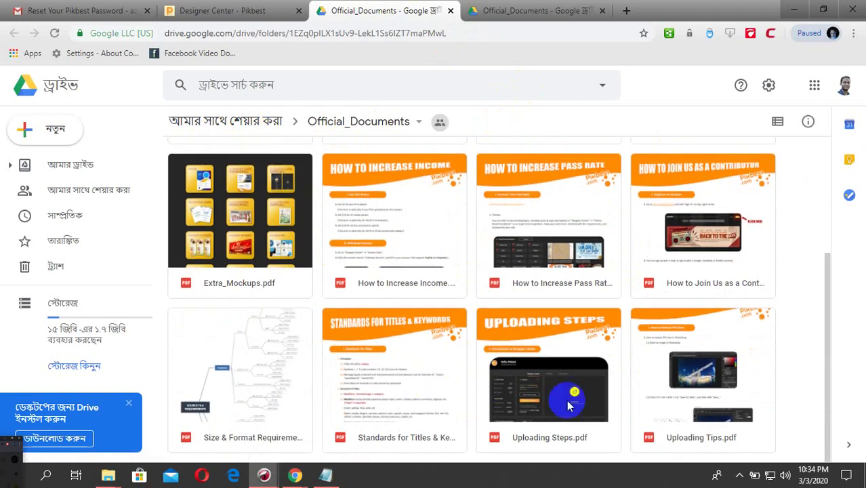
scroll(295, 362, "up", 5)
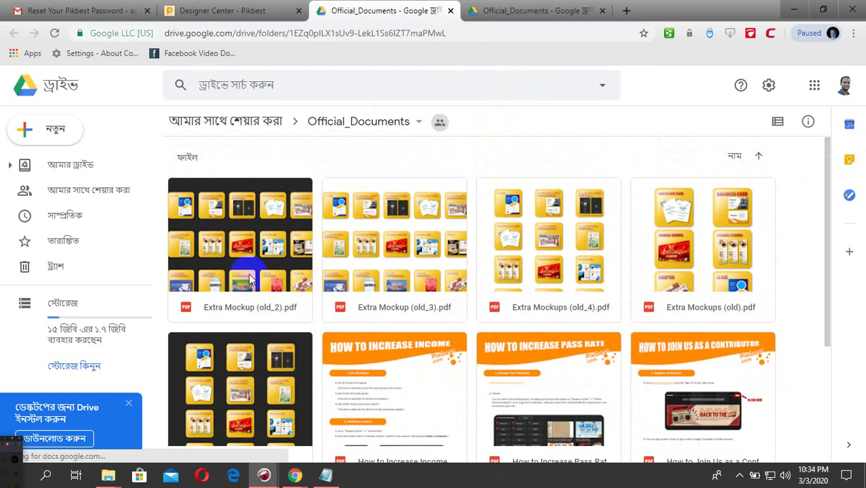
left_click(224, 11)
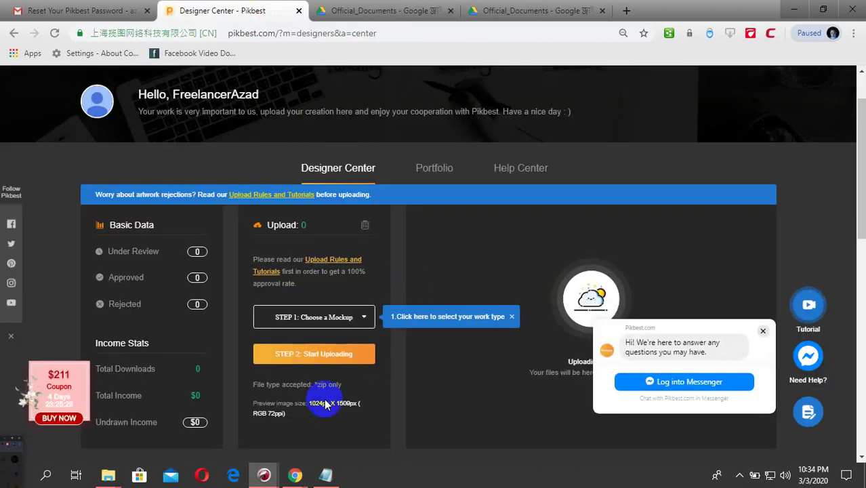
scroll(324, 403, "down", 2)
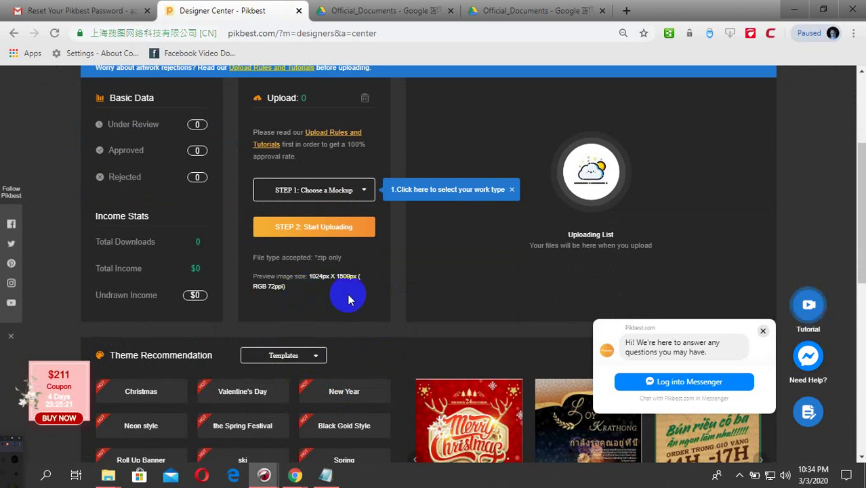
scroll(320, 288, "up", 2)
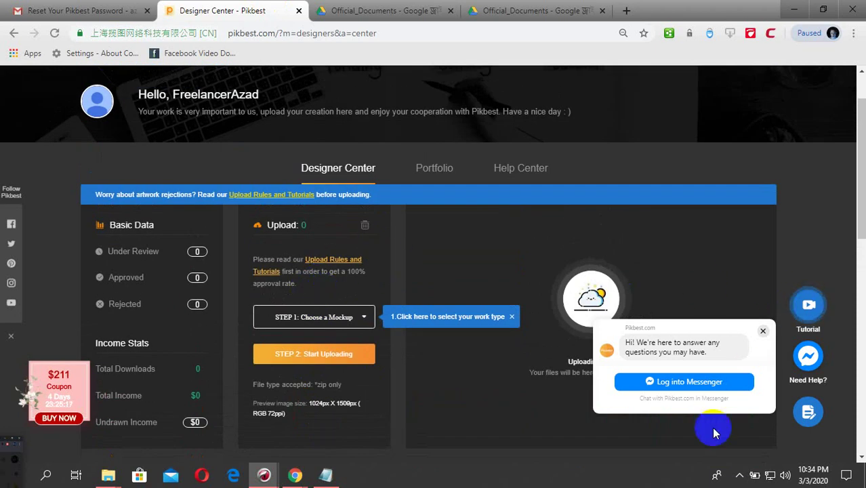
left_click(739, 475)
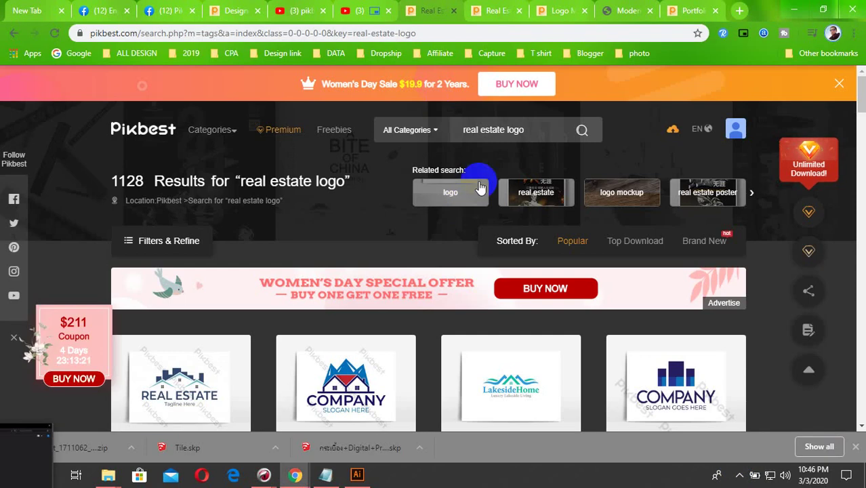
- Browse the real estate logo results and try downloading one of the designs
scroll(403, 318, "down", 3)
scroll(348, 387, "up", 3)
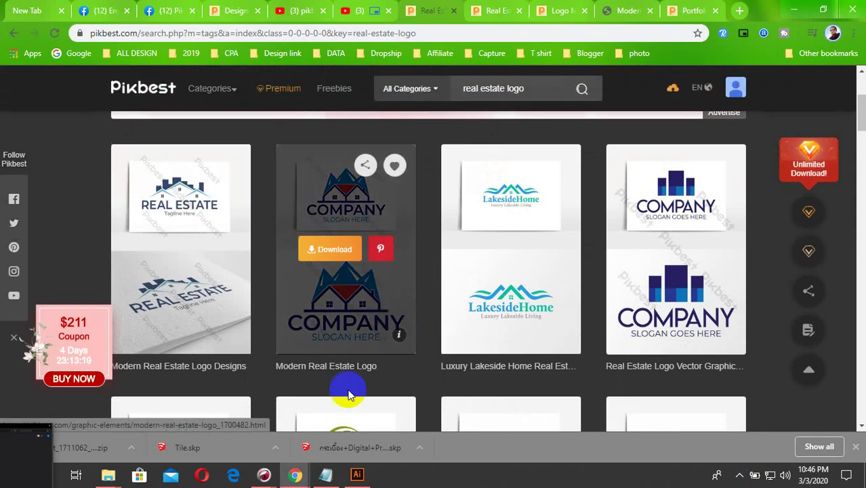
scroll(474, 237, "down", 5)
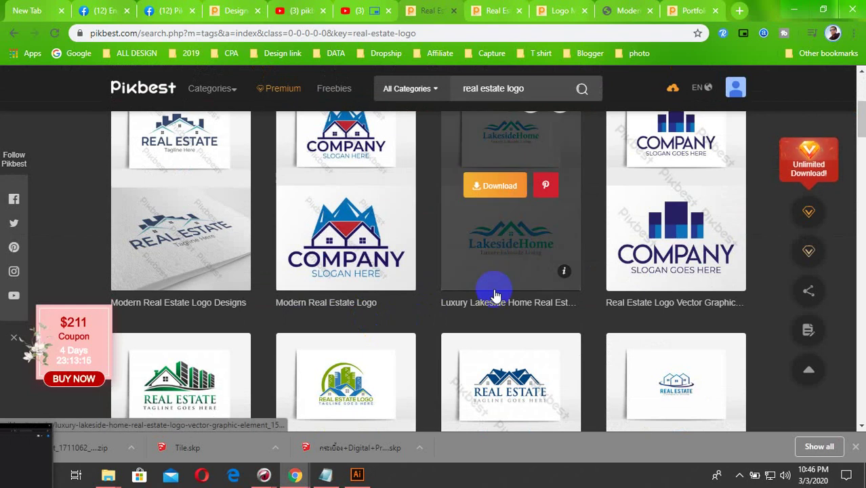
scroll(418, 328, "down", 3)
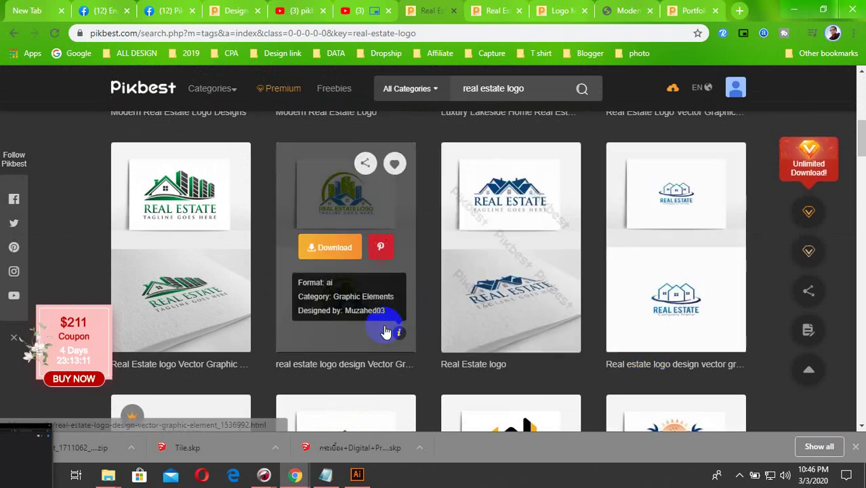
left_click(334, 250)
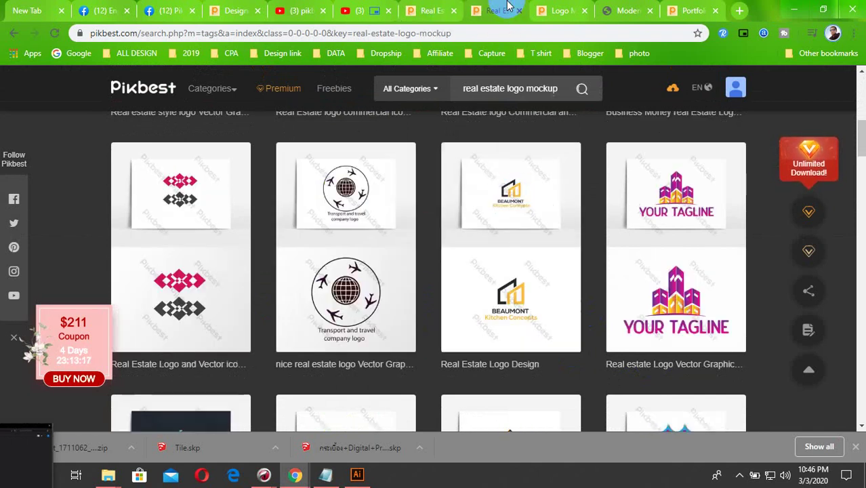
- Scroll through the real estate logo mockup result cards
scroll(504, 102, "up", 2)
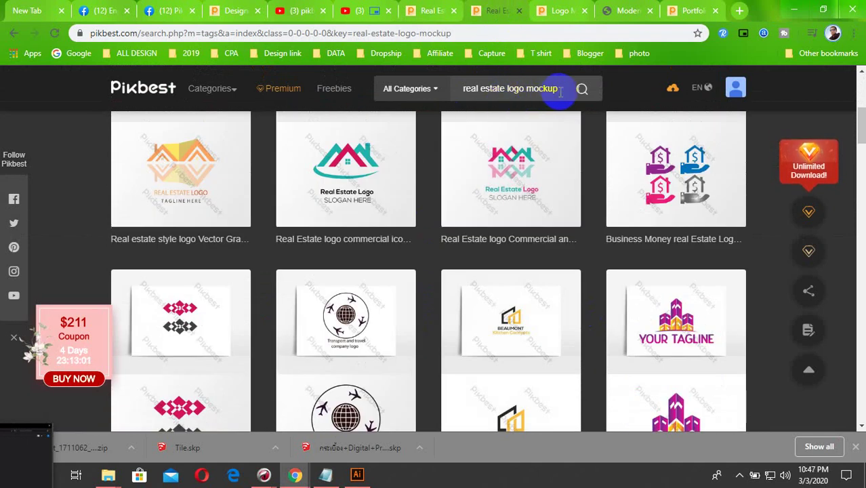
scroll(519, 286, "down", 2)
scroll(461, 363, "down", 3)
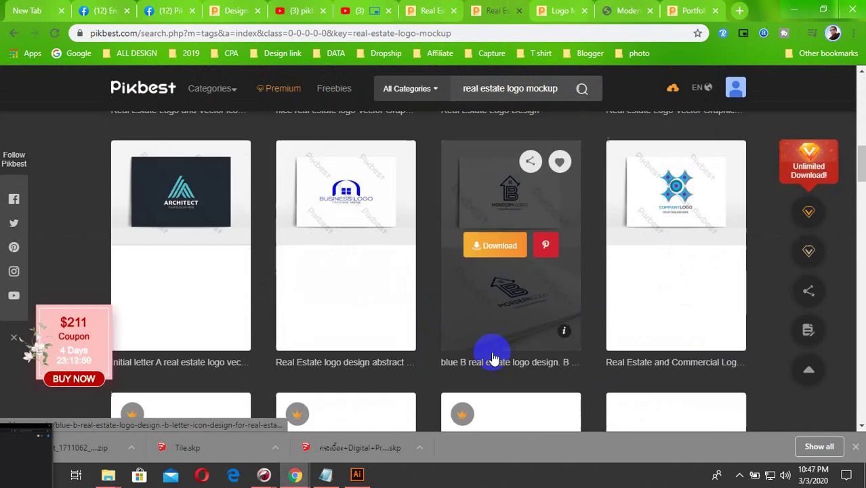
scroll(406, 376, "down", 1)
scroll(389, 382, "down", 1)
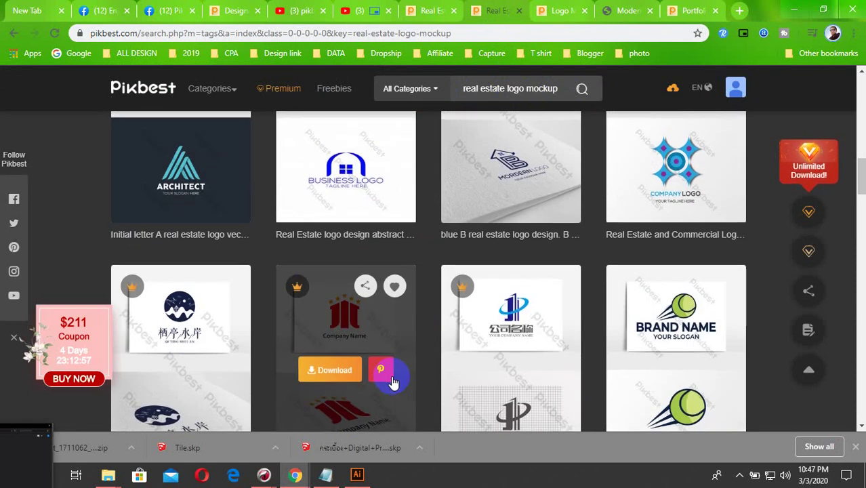
scroll(391, 380, "down", 1)
scroll(420, 356, "down", 2)
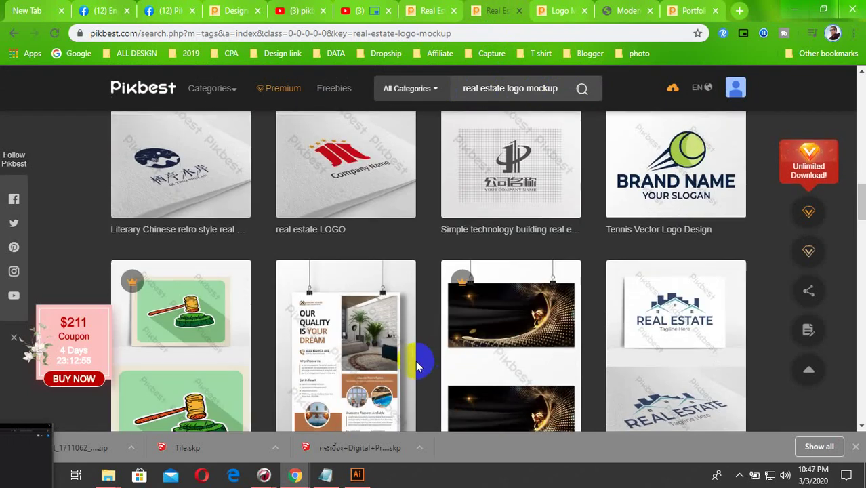
scroll(416, 366, "down", 2)
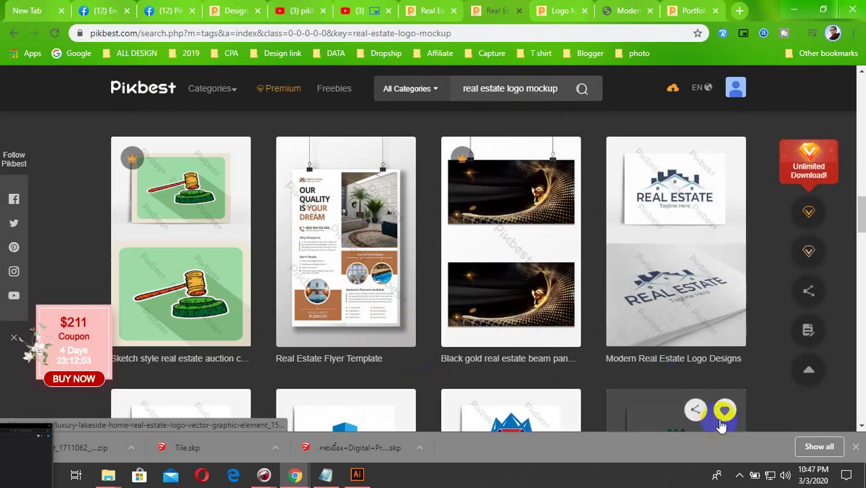
scroll(434, 349, "down", 2)
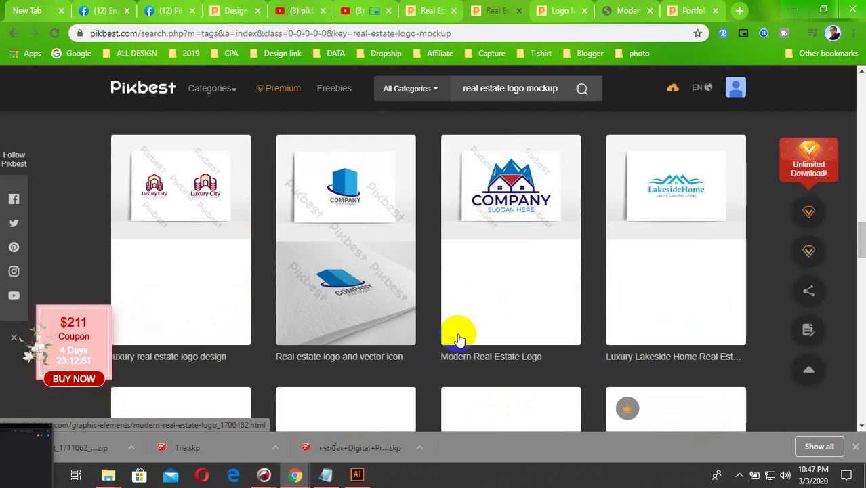
scroll(521, 400, "down", 2)
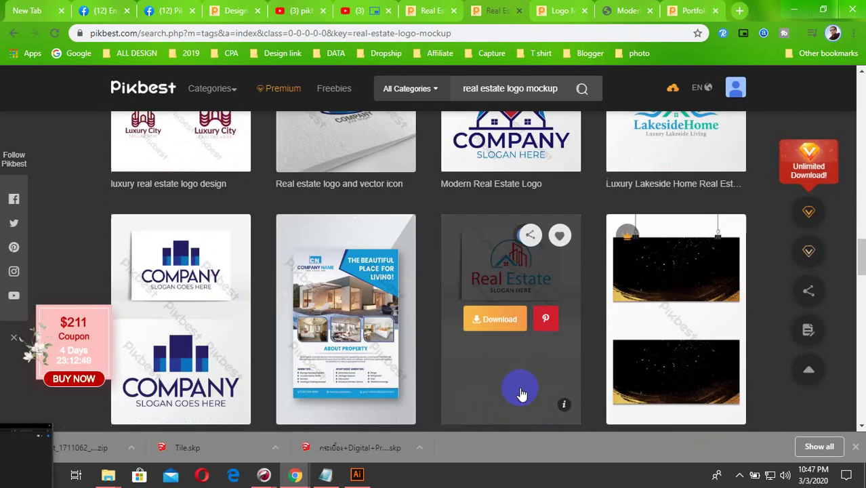
scroll(519, 387, "down", 2)
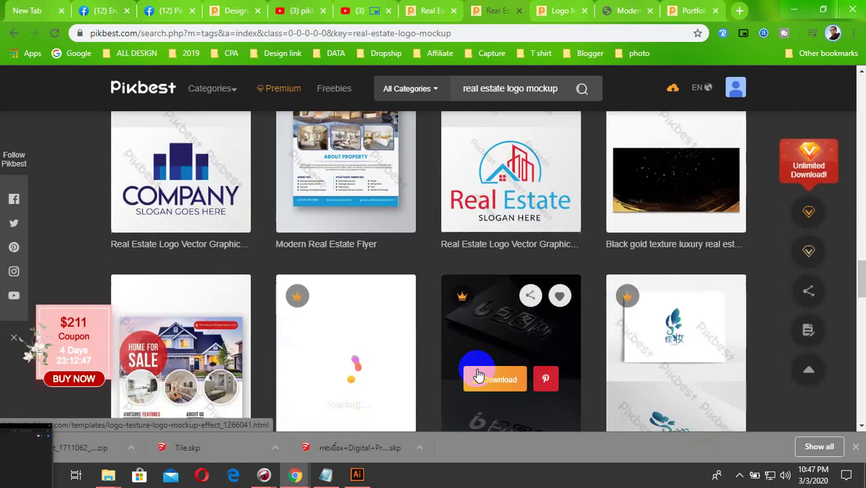
scroll(448, 380, "down", 1)
scroll(448, 382, "down", 2)
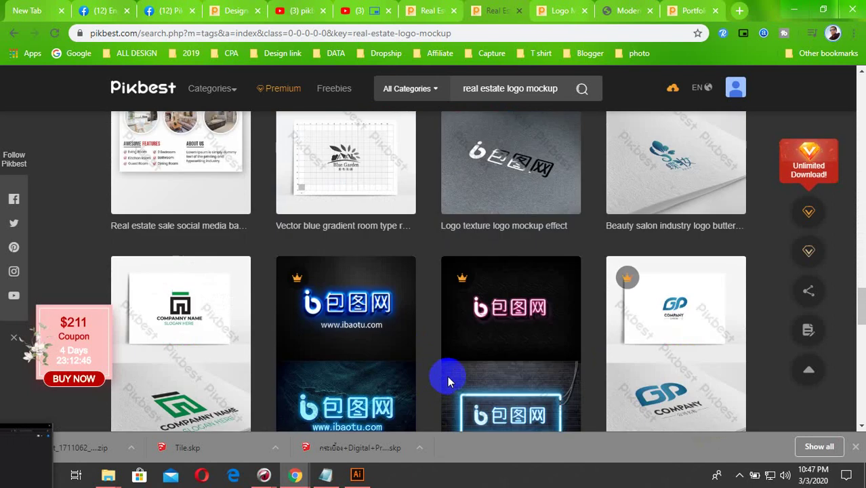
scroll(448, 381, "down", 3)
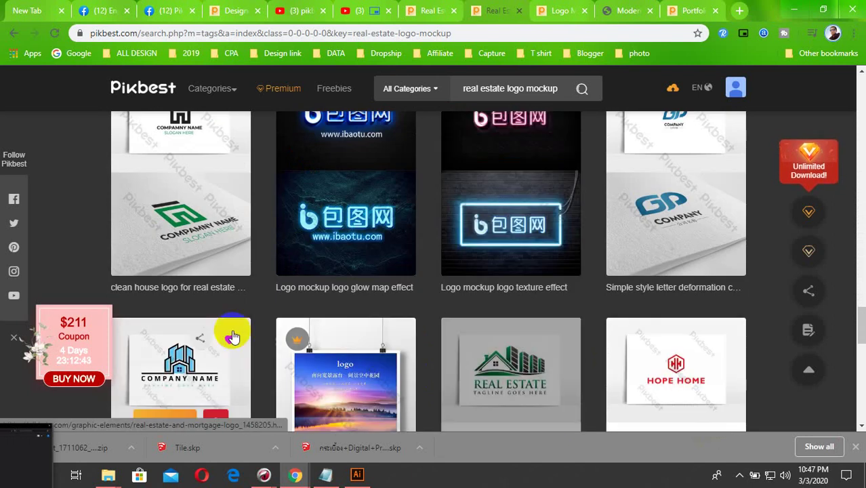
scroll(151, 238, "up", 1)
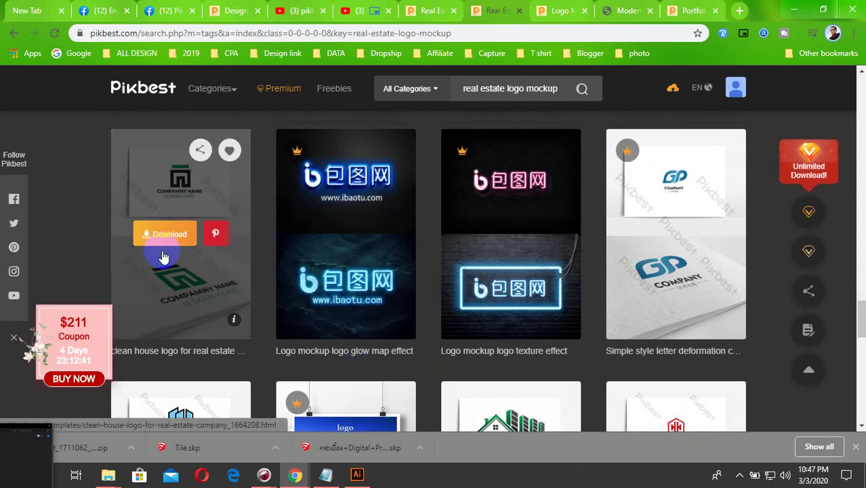
- Try downloading the house logo mockups and dismiss the Join Premium offers
left_click(163, 238)
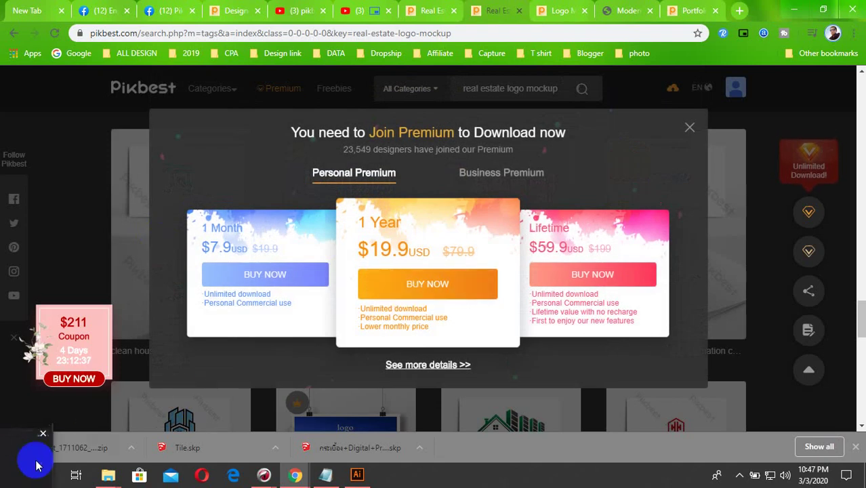
left_click(5, 473)
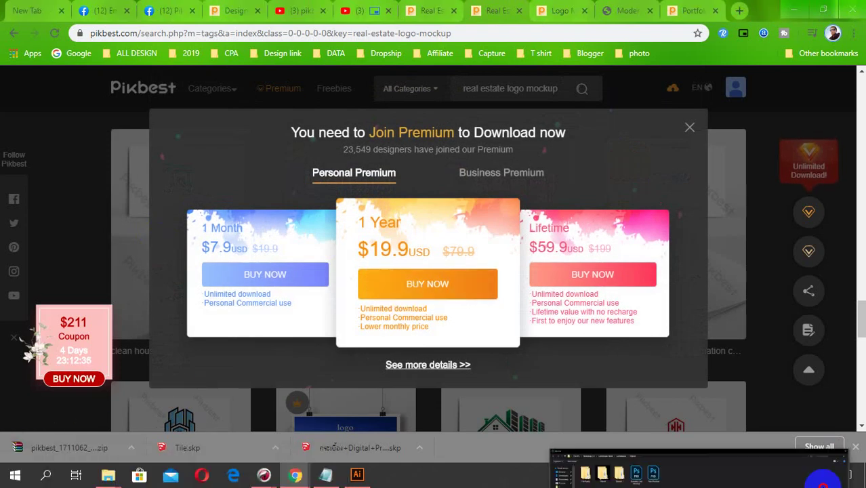
left_click_drag(824, 478, 766, 484)
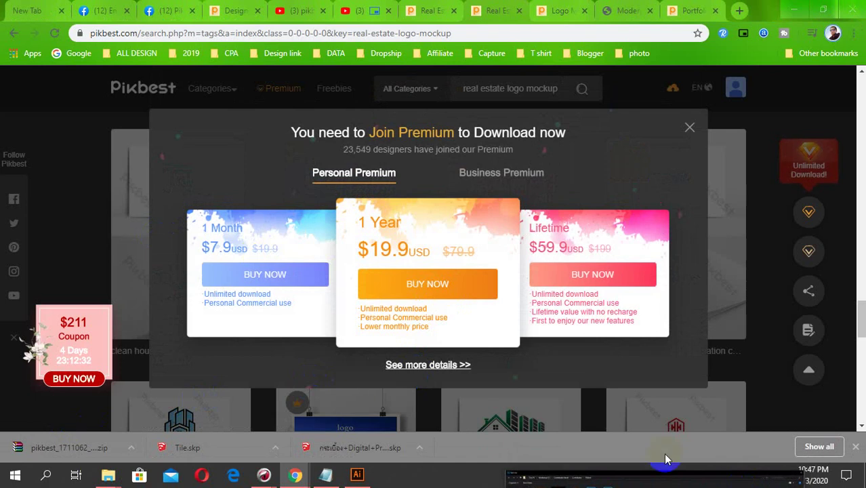
left_click(688, 131)
mouse_move(141, 309)
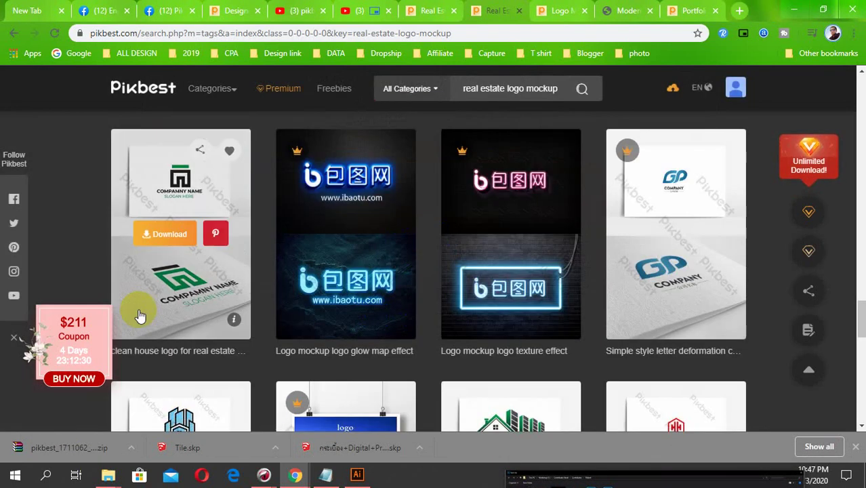
left_click(151, 237)
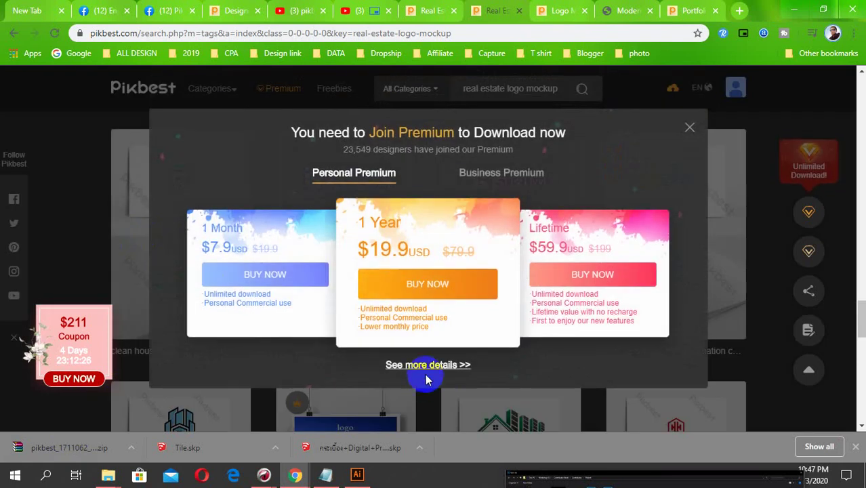
left_click(690, 129)
- Try downloading the beauty salon logo mockup
scroll(583, 298, "up", 5)
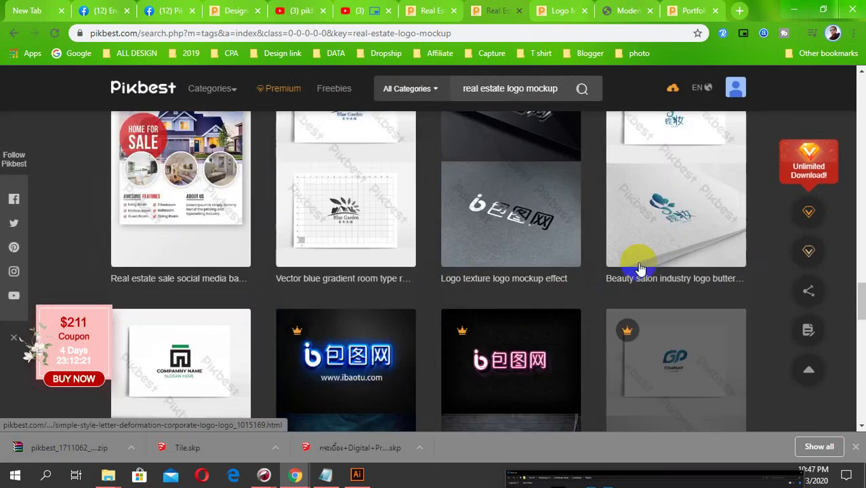
scroll(640, 269, "up", 1)
left_click(652, 237)
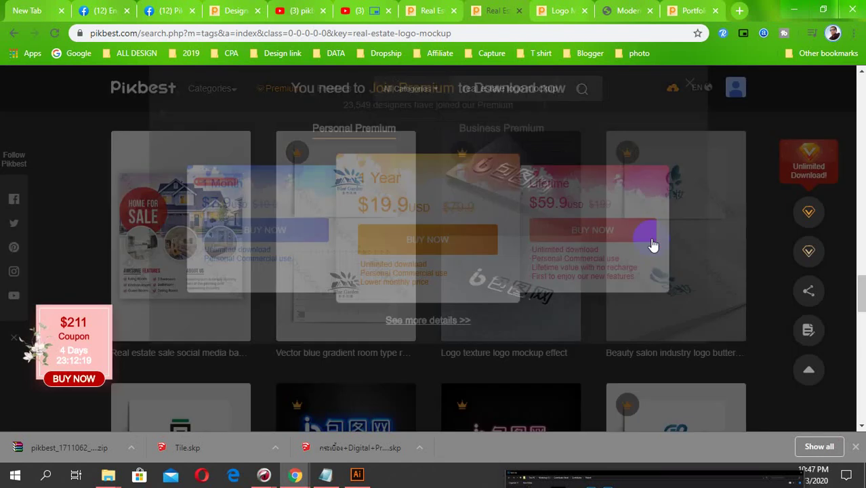
- Flip through the open Pikbest tabs and bring the YouTube Video Manager window forward
left_click(617, 15)
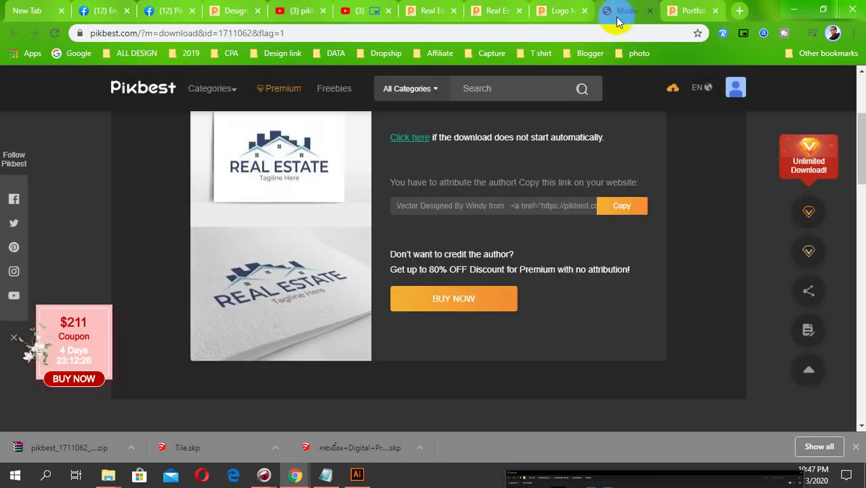
left_click(691, 8)
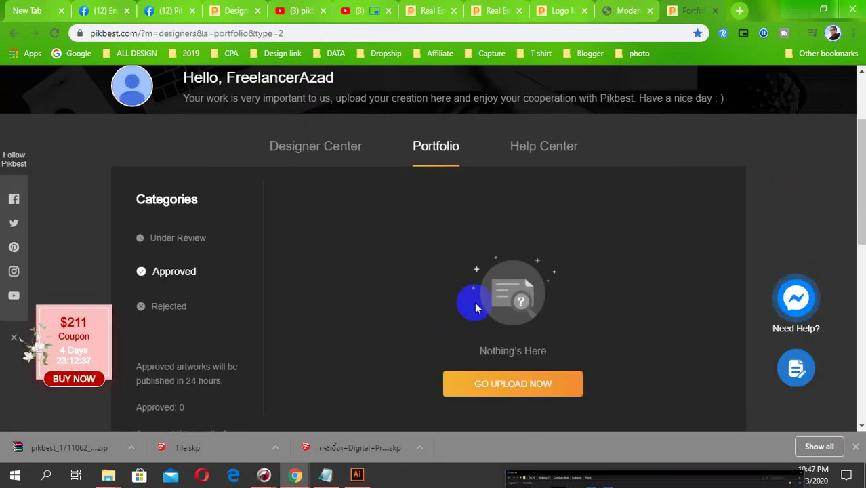
left_click(561, 10)
left_click(492, 12)
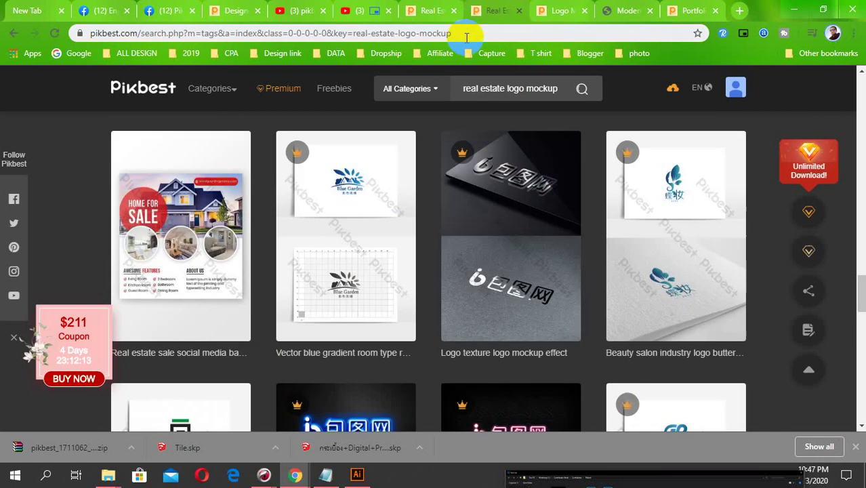
left_click(430, 12)
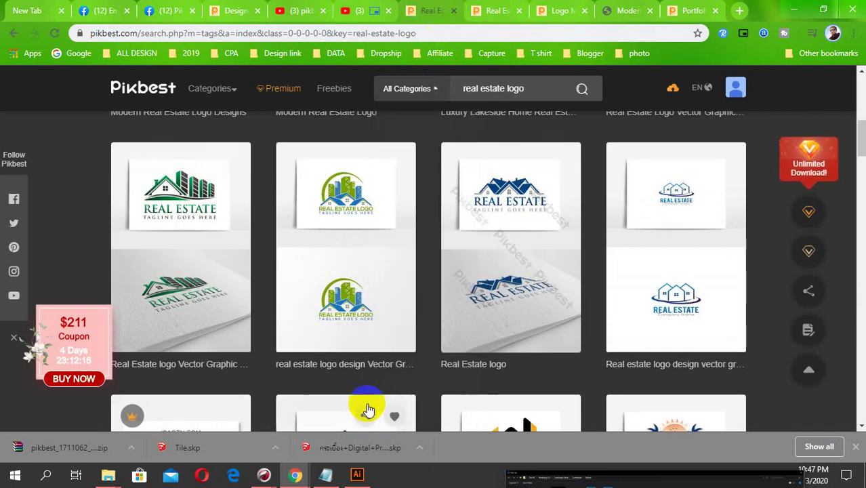
mouse_move(263, 475)
left_click(261, 418)
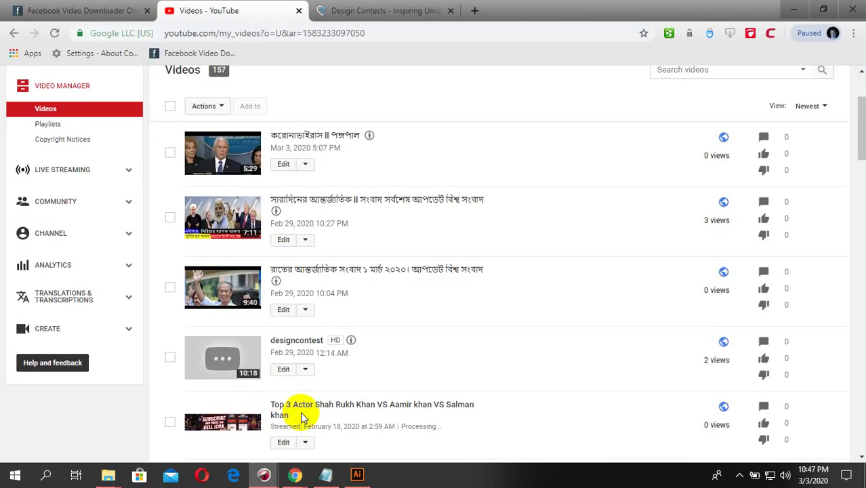
- Bring the Pikbest_Mockups_2019 Drive window forward and reopen Upload Rules and Tutorials from Designer Center
mouse_move(263, 475)
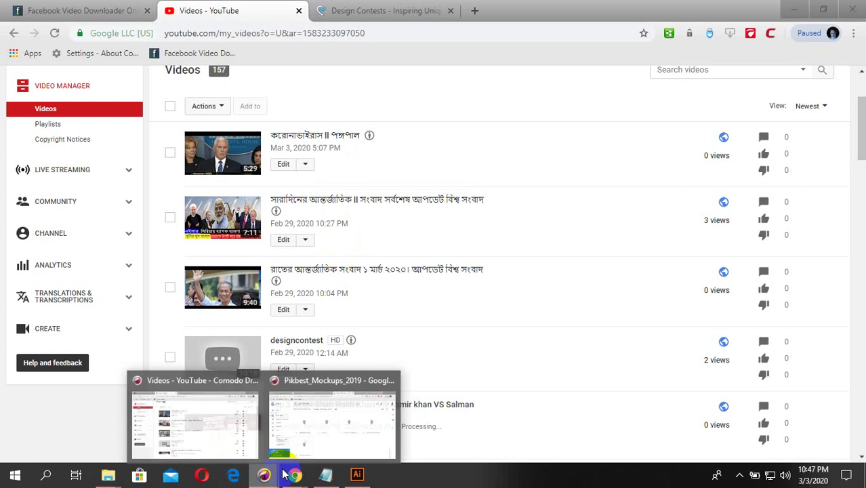
left_click(319, 420)
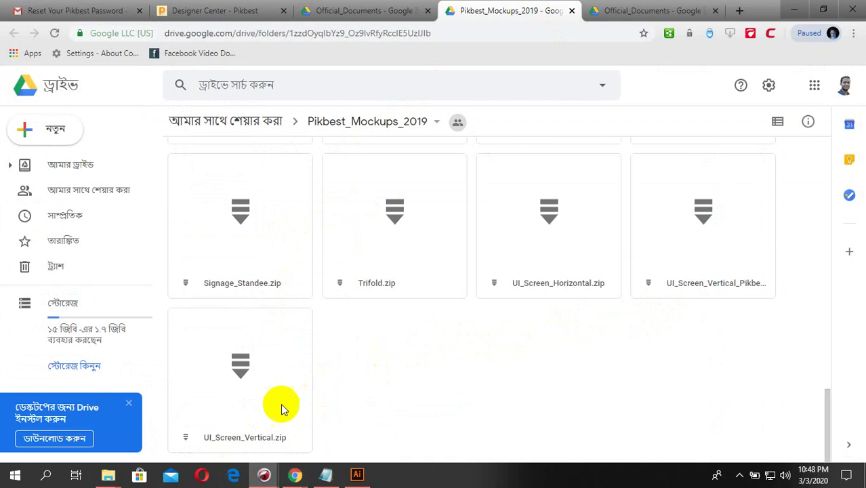
scroll(429, 371, "up", 2)
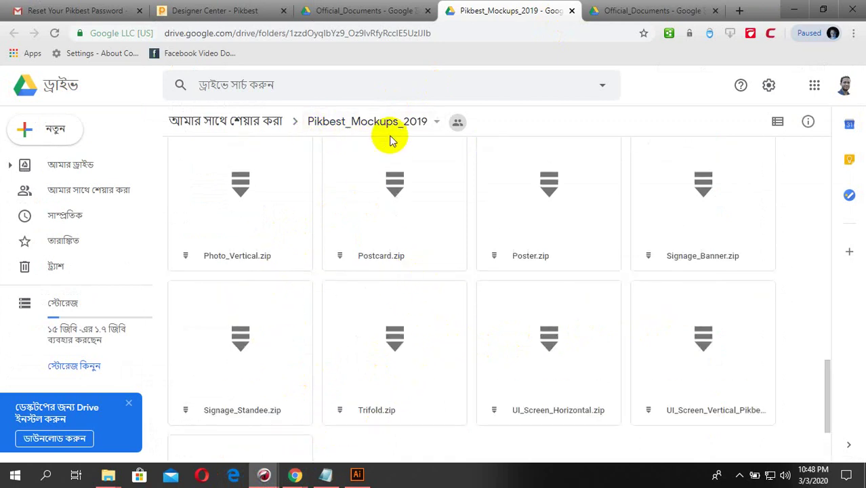
key("ctrl+shift+Tab")
scroll(402, 314, "up", 3)
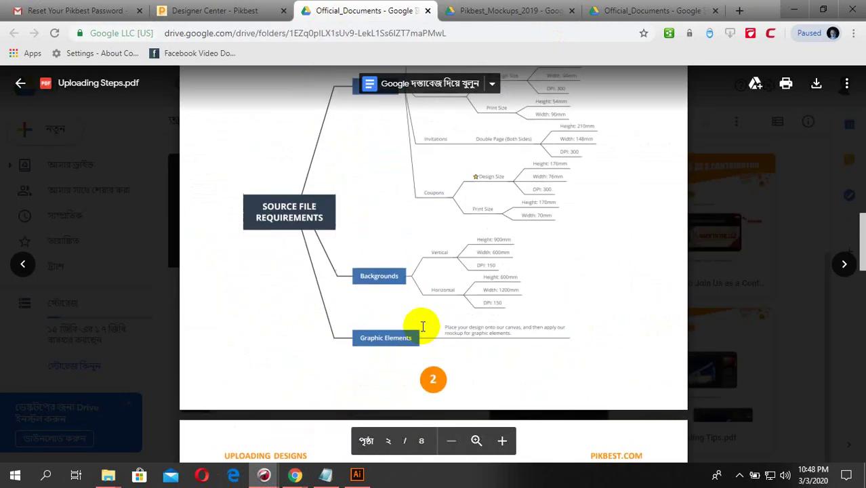
scroll(412, 329, "down", 3)
scroll(412, 299, "up", 4)
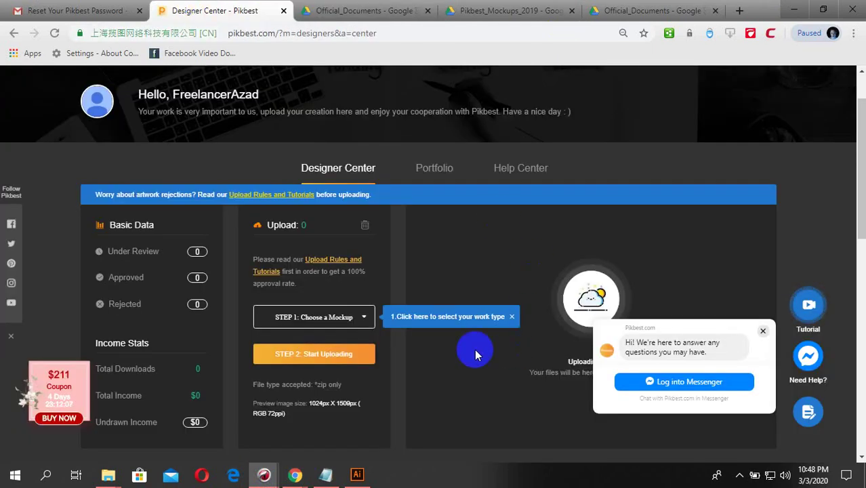
left_click(366, 10)
left_click(213, 10)
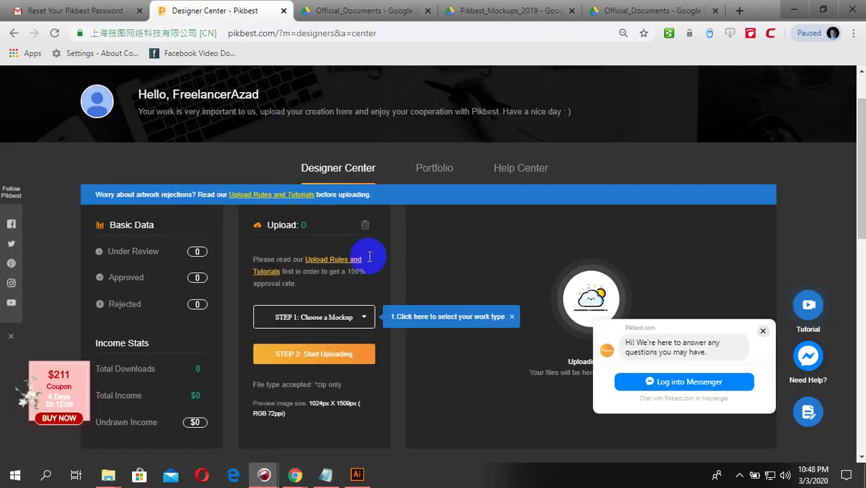
left_click(329, 259)
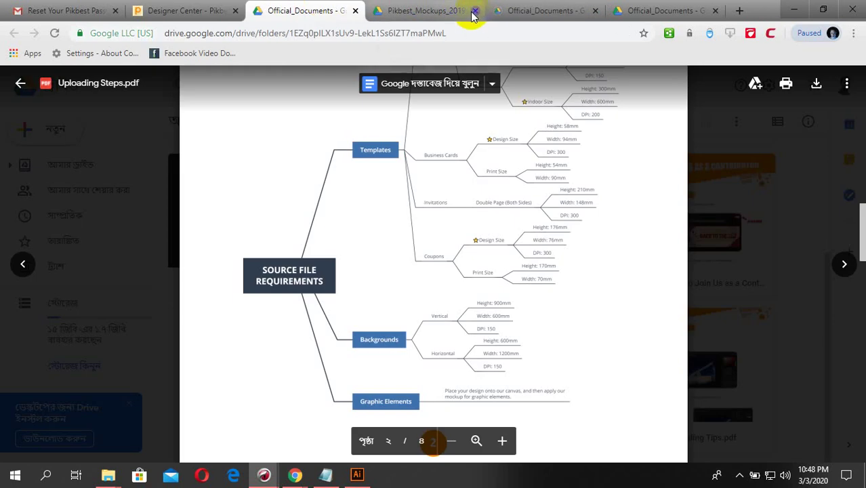
- Close the duplicate Drive tabs and preview Uploading Steps.pdf from Official_Documents
left_click(355, 11)
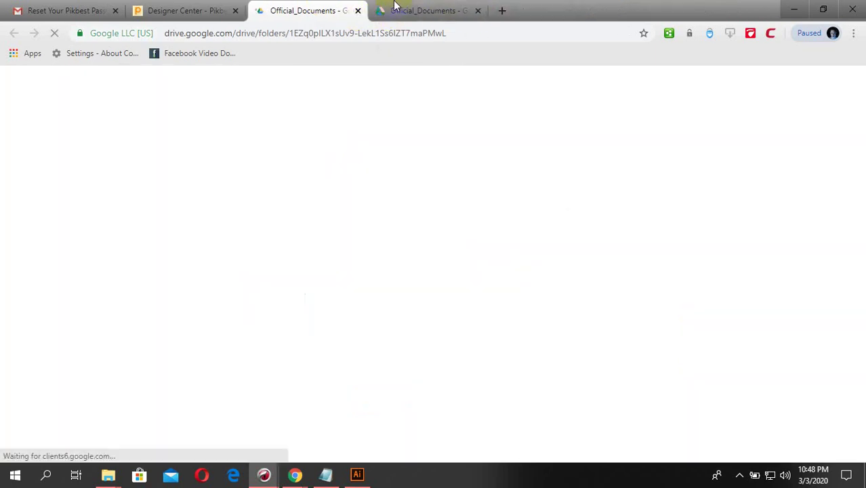
left_click(475, 12)
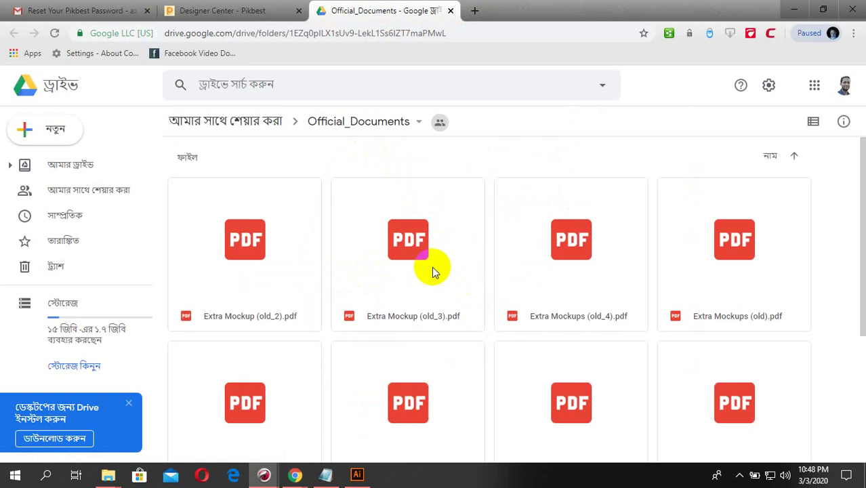
scroll(406, 318, "down", 5)
scroll(550, 333, "up", 5)
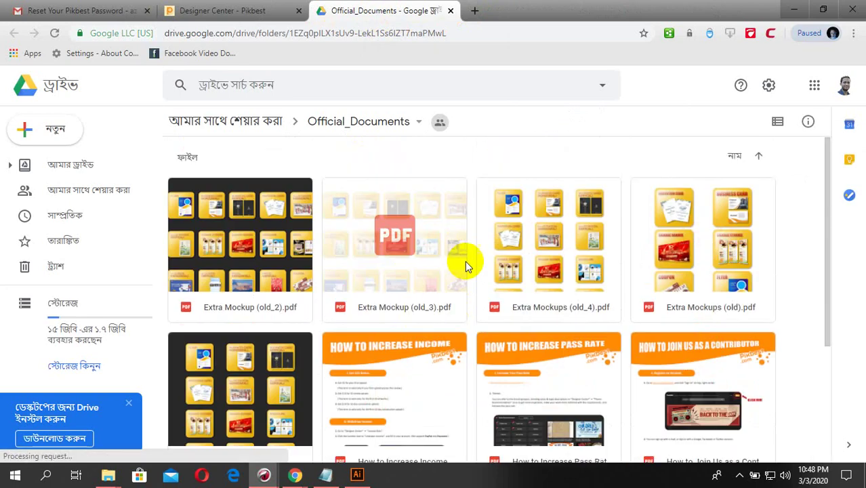
scroll(464, 261, "down", 5)
left_click(557, 401)
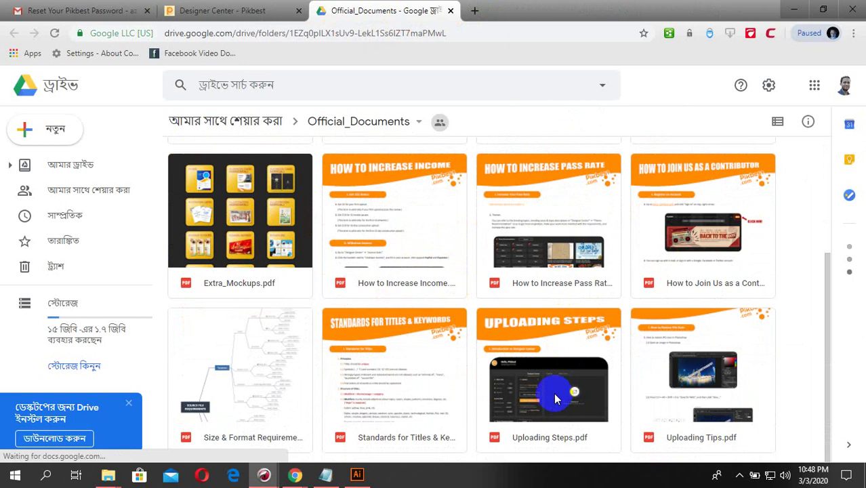
double_click(540, 441)
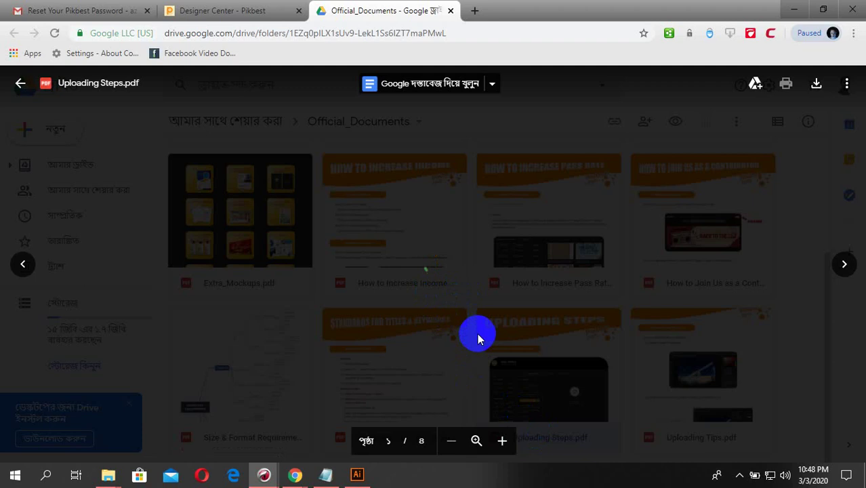
- Scroll to the end of the Uploading Steps PDF and open its linked mockups folder
scroll(498, 333, "down", 10)
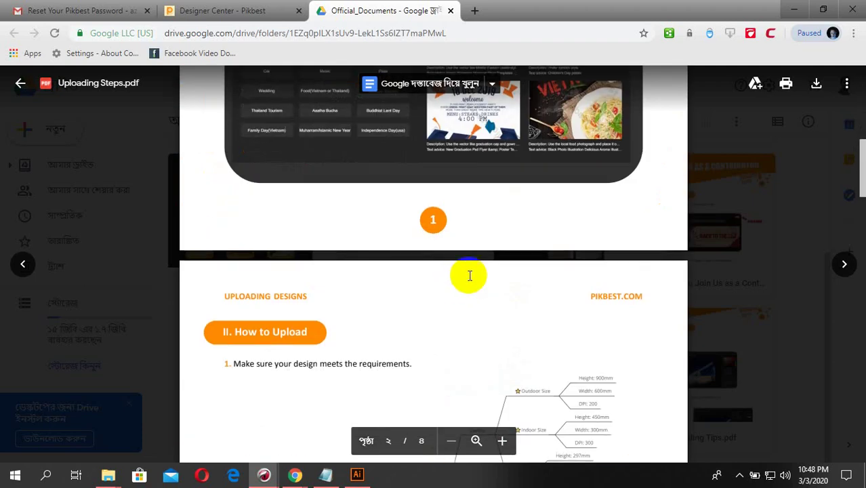
scroll(469, 276, "down", 5)
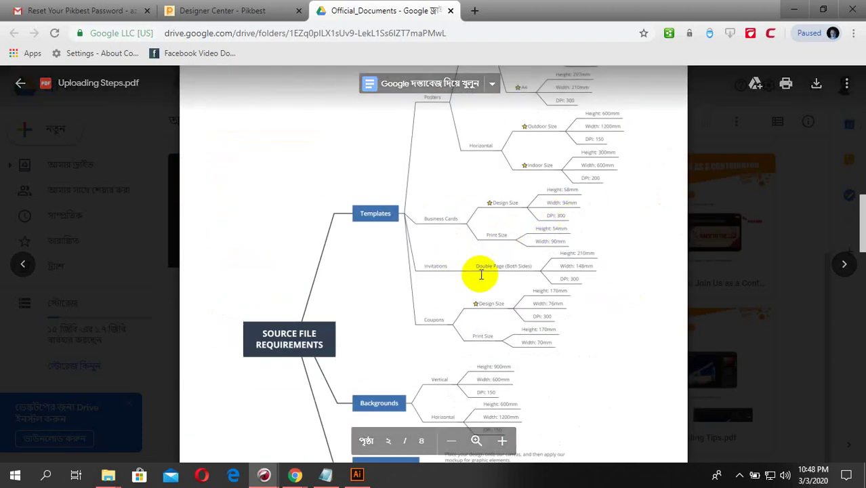
scroll(481, 274, "down", 2)
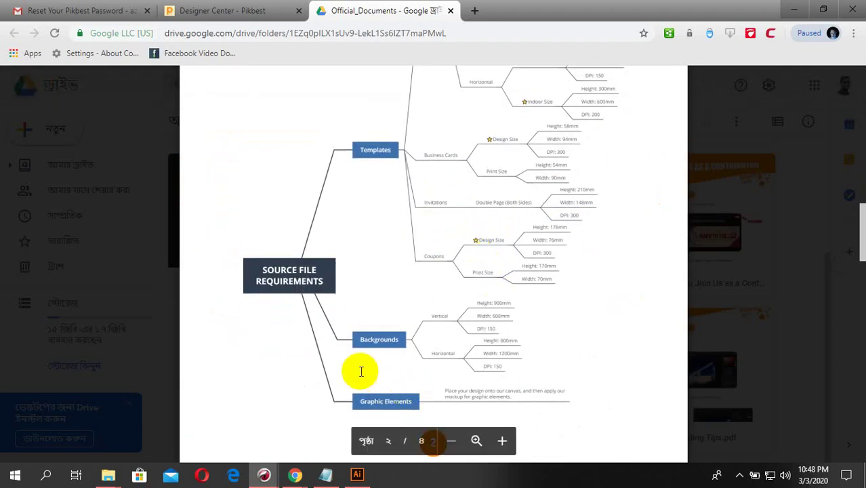
scroll(361, 371, "down", 5)
scroll(441, 300, "down", 2)
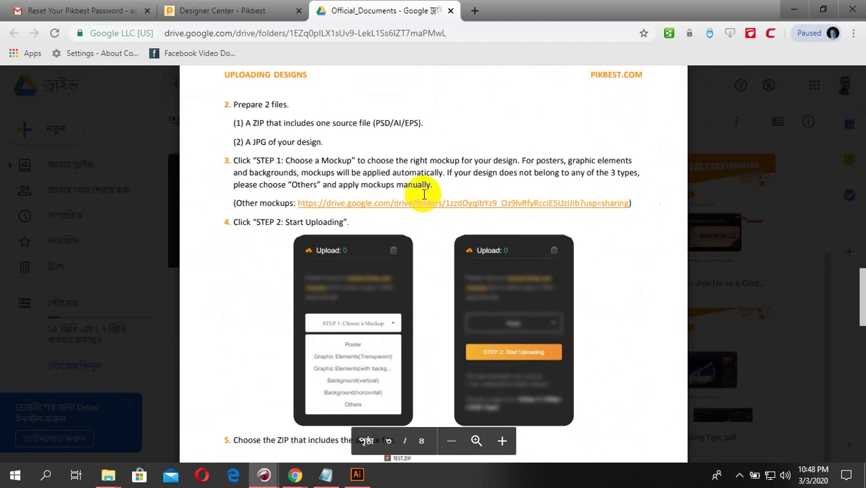
left_click(422, 204)
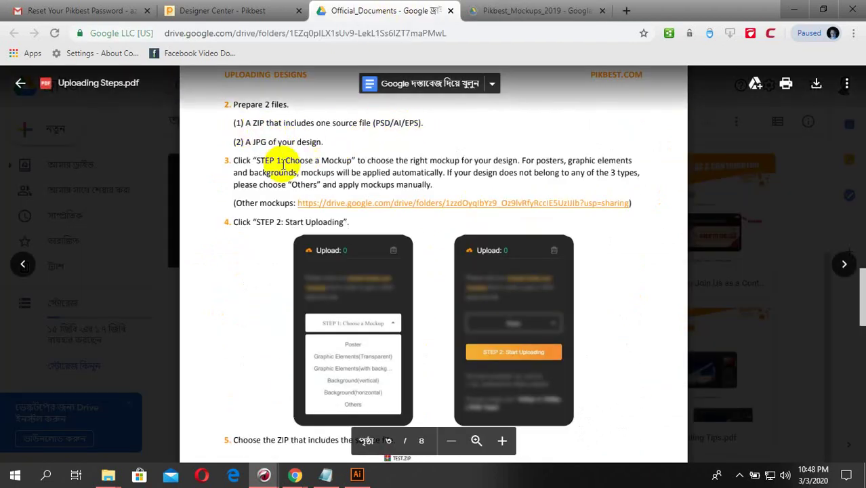
- Browse the linked mockups folder, then return to the Pikbest_Mockups_2019 Drive folder
scroll(339, 258, "down", 3)
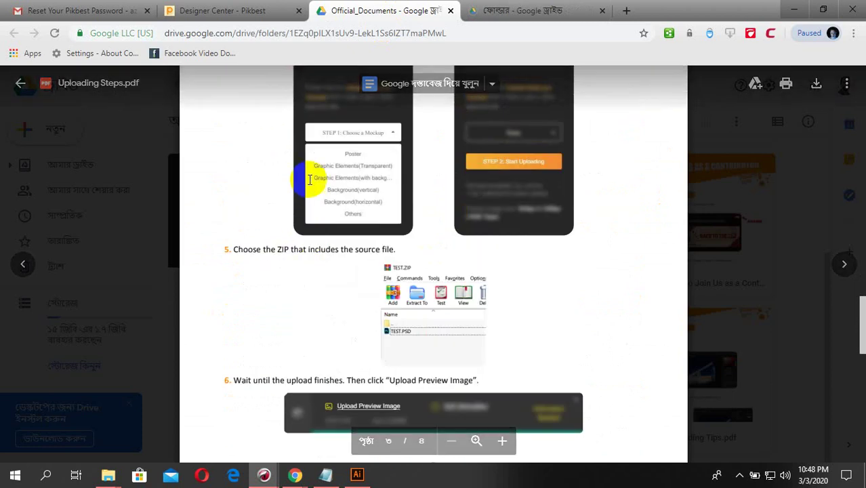
scroll(441, 277, "down", 1)
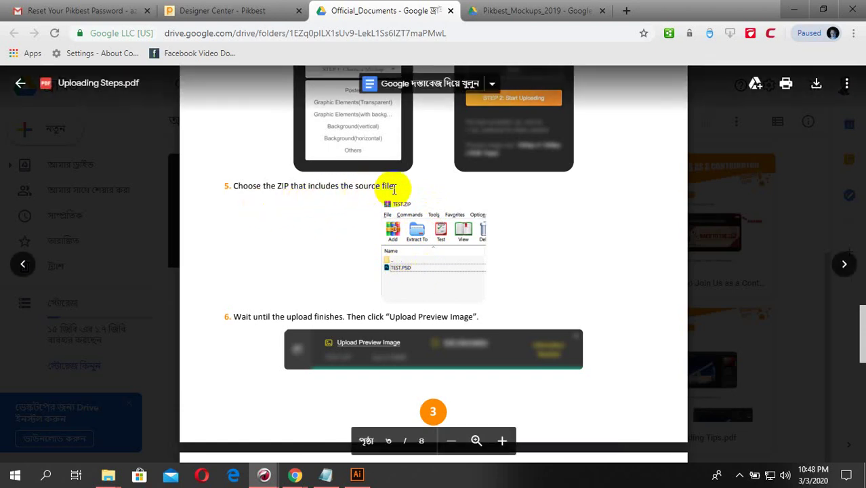
scroll(394, 190, "down", 3)
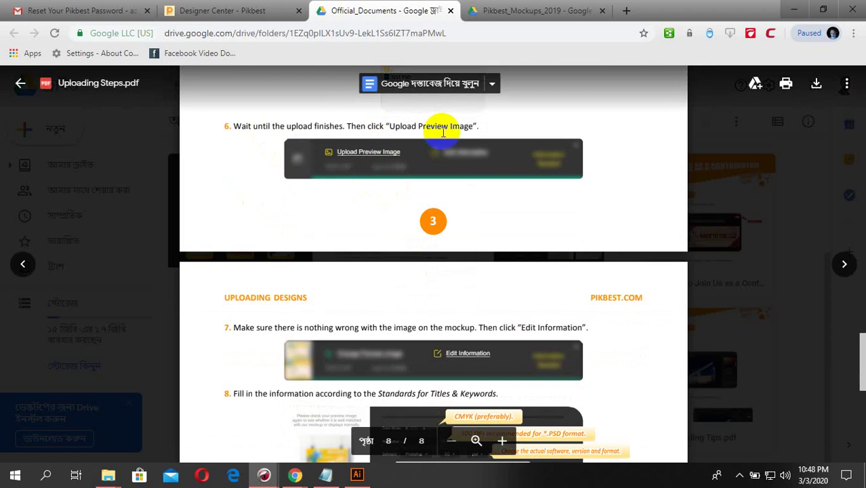
left_click(433, 227)
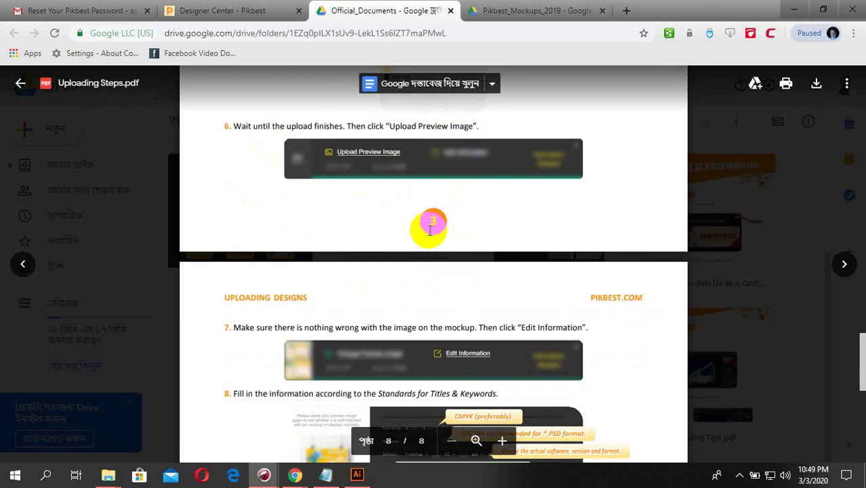
left_click(433, 227)
scroll(433, 227, "down", 1)
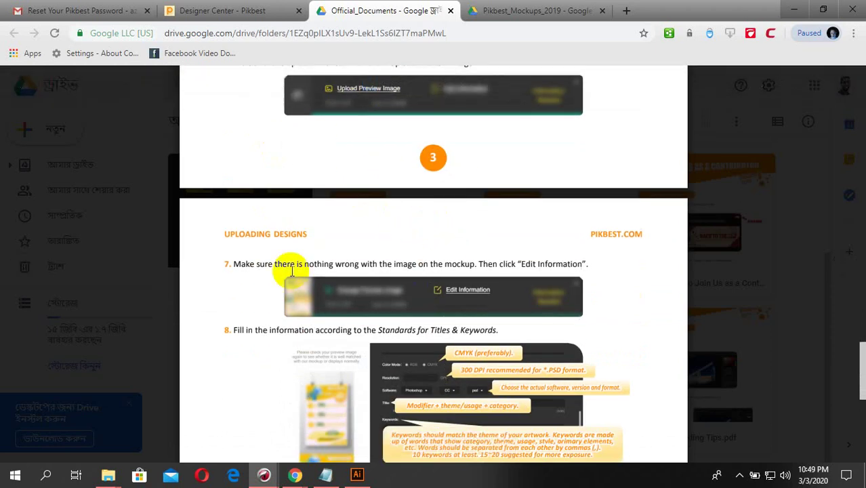
scroll(596, 224, "down", 2)
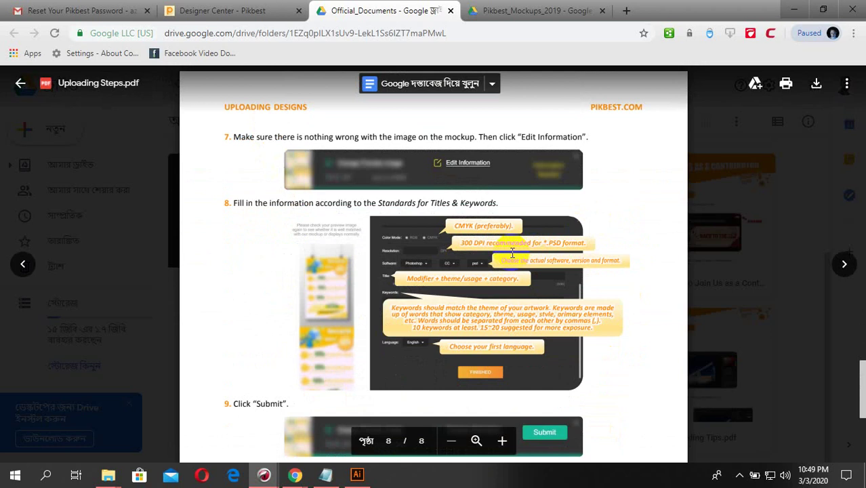
scroll(447, 246, "down", 1)
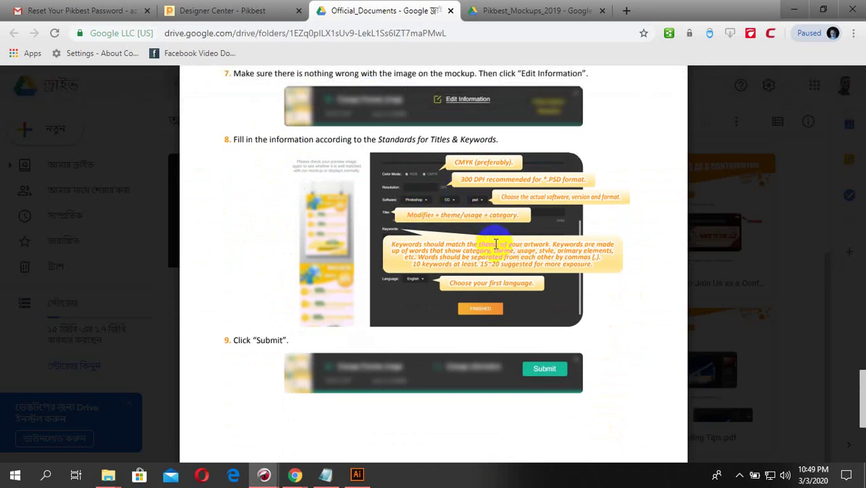
scroll(435, 224, "down", 4)
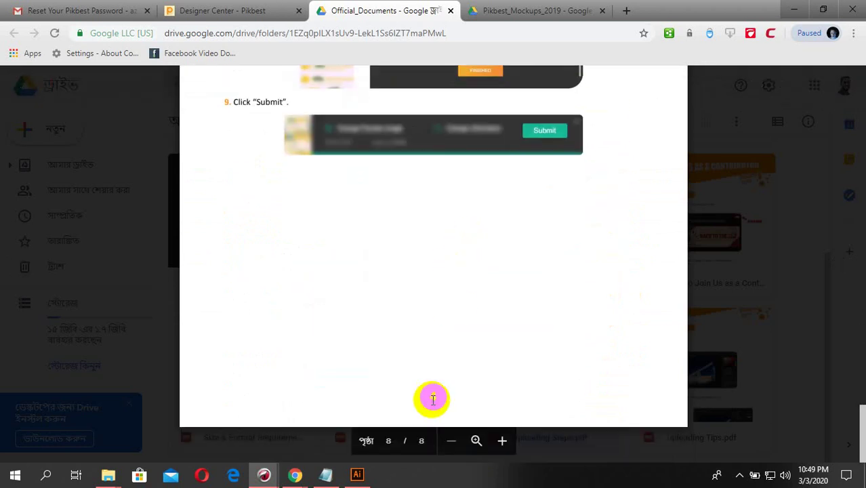
left_click(546, 11)
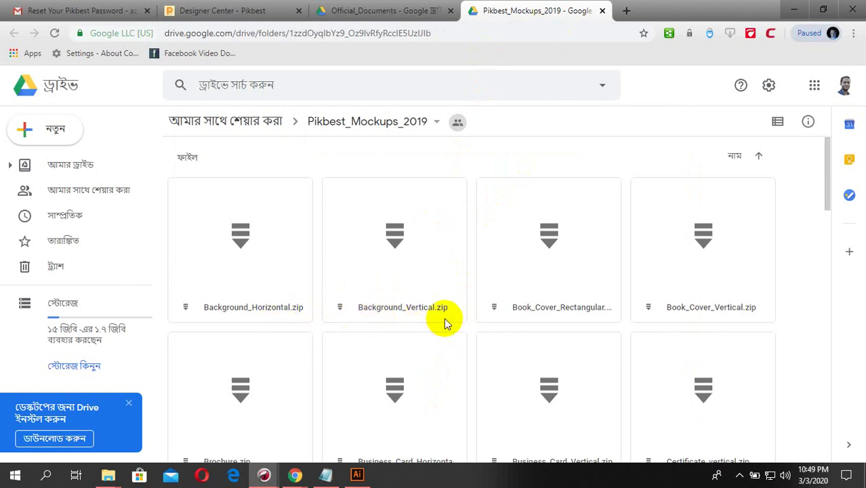
scroll(711, 318, "down", 3)
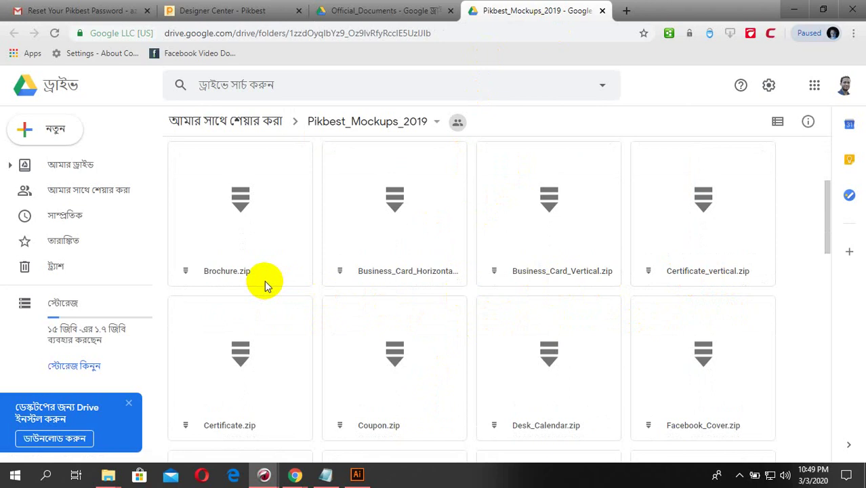
scroll(325, 379, "down", 2)
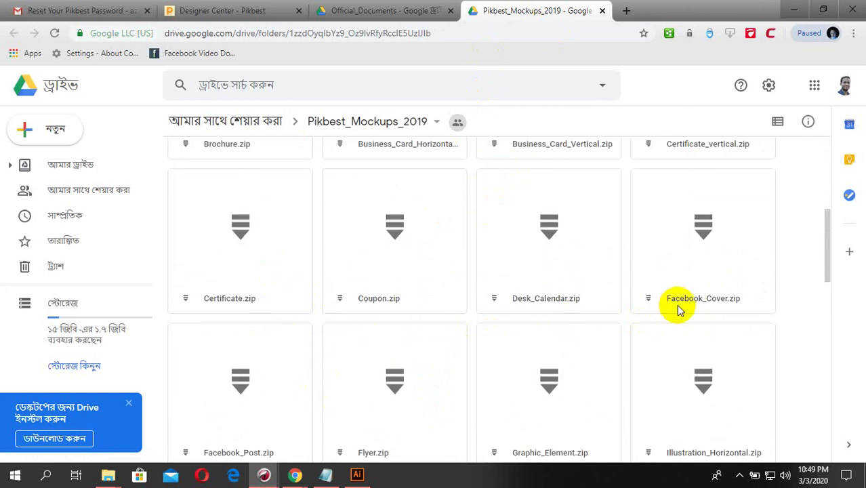
scroll(345, 410, "down", 5)
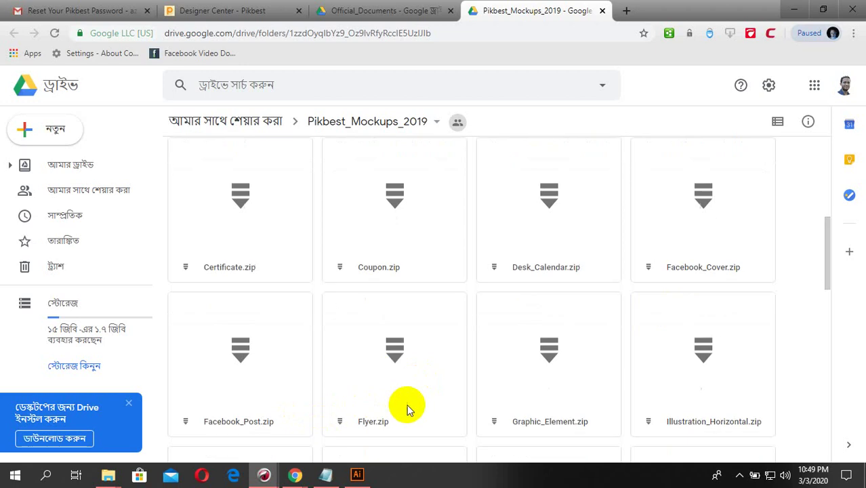
scroll(523, 319, "up", 2)
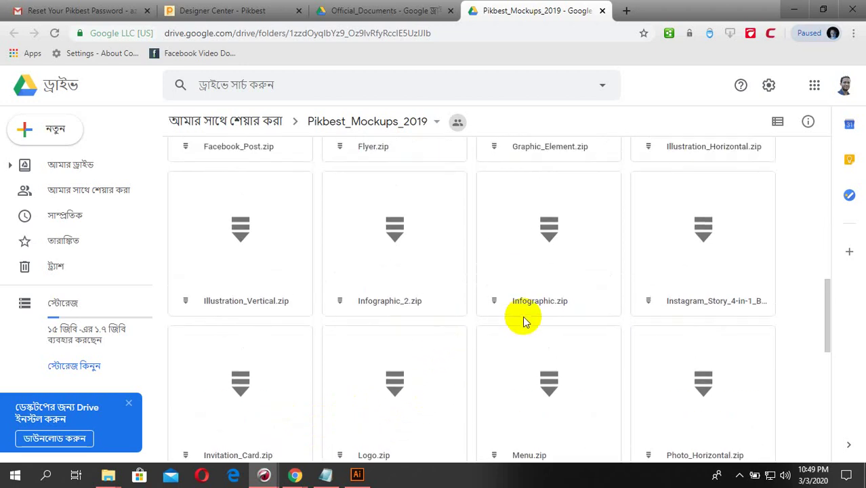
scroll(589, 319, "down", 1)
scroll(345, 302, "up", 3)
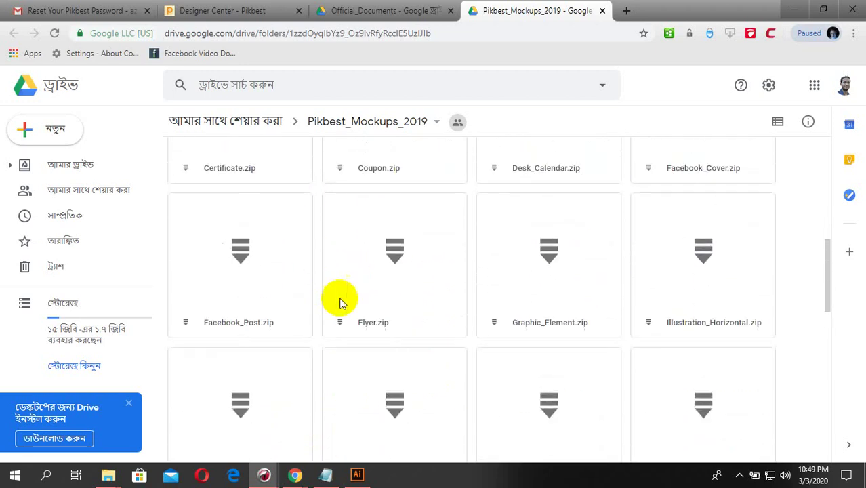
scroll(380, 342, "up", 2)
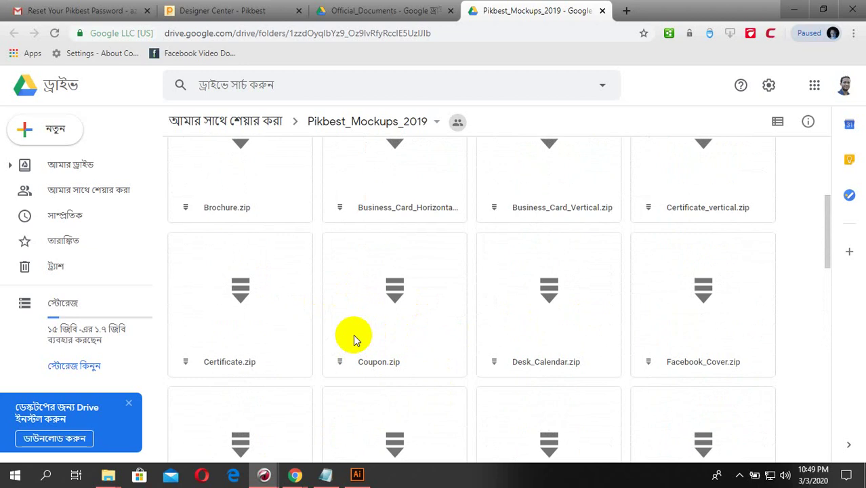
scroll(354, 339, "up", 1)
scroll(549, 306, "up", 2)
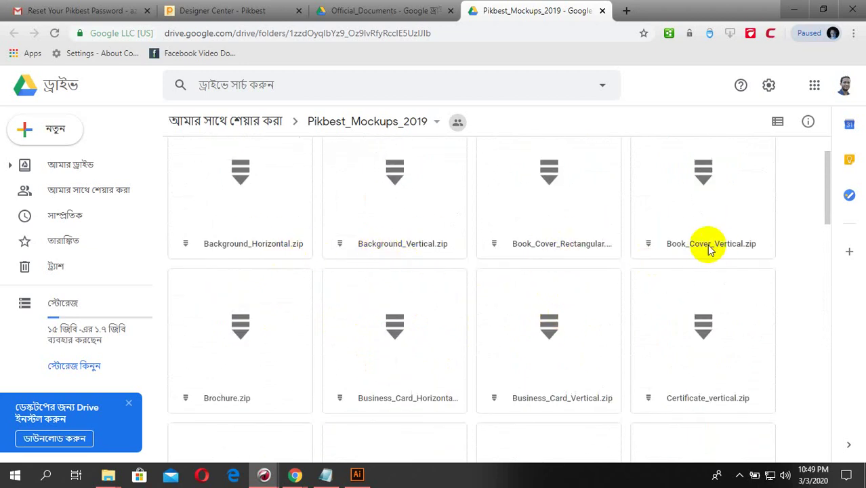
scroll(700, 396, "down", 4)
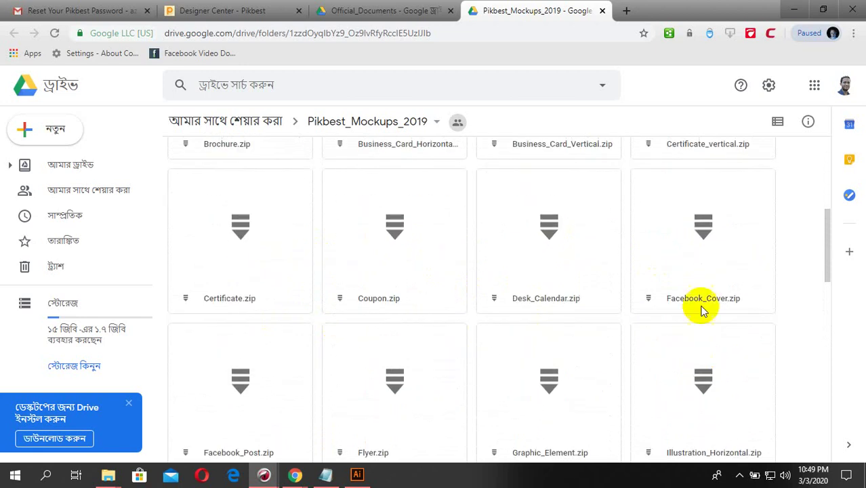
scroll(638, 43, "up", 2)
scroll(705, 306, "down", 14)
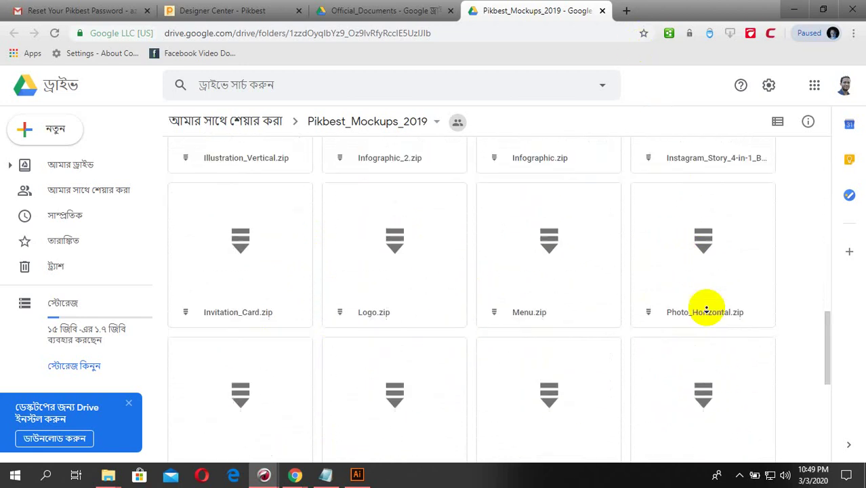
scroll(670, 369, "up", 3)
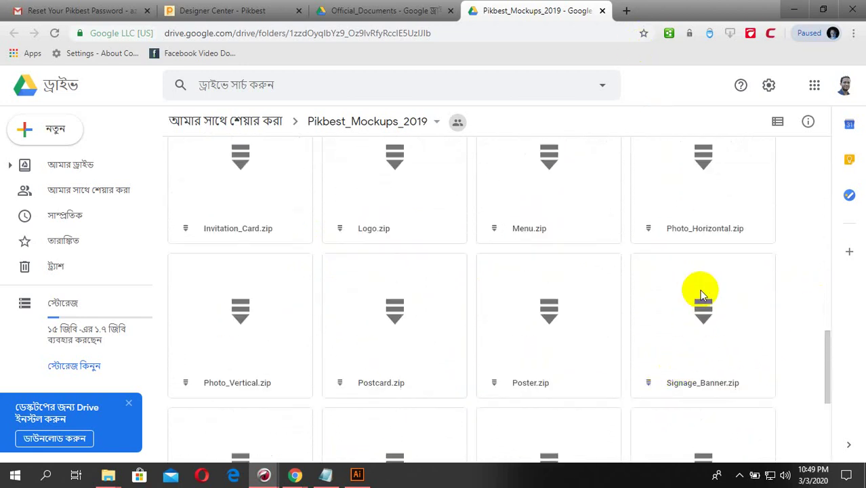
scroll(699, 290, "up", 2)
scroll(705, 355, "up", 1)
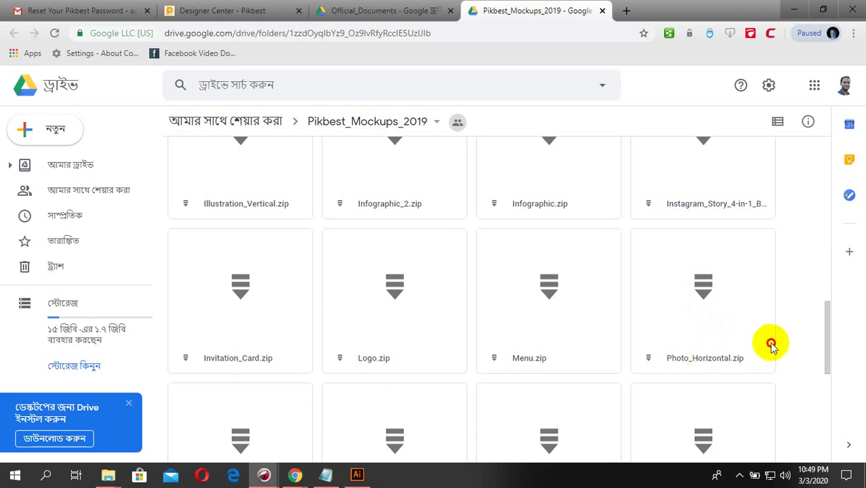
- Download Menu.zip from Google Drive, accepting the unscanned large-file warning
right_click(521, 360)
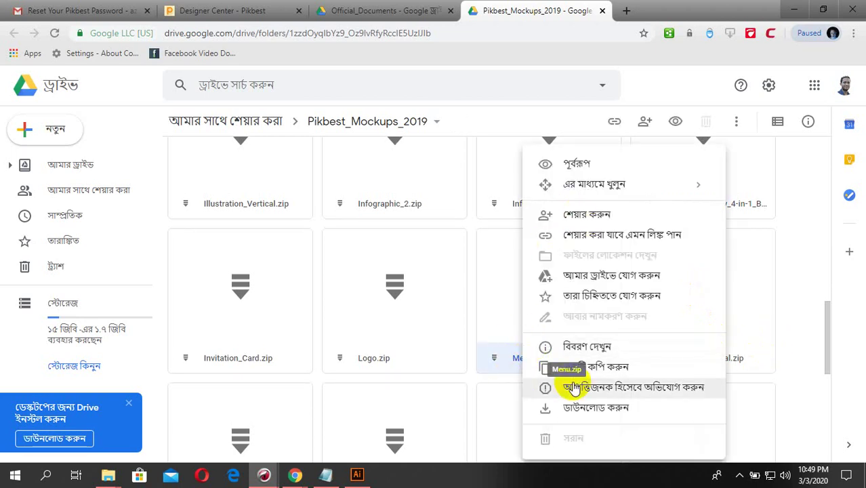
left_click(548, 409)
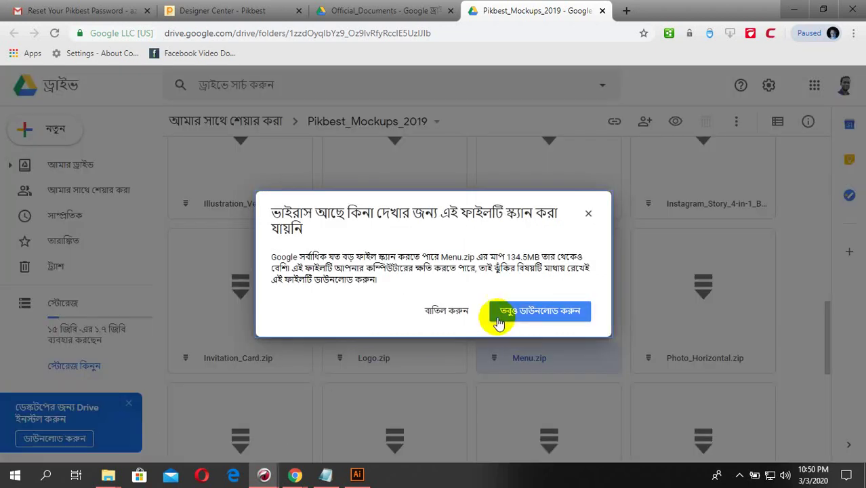
left_click(522, 317)
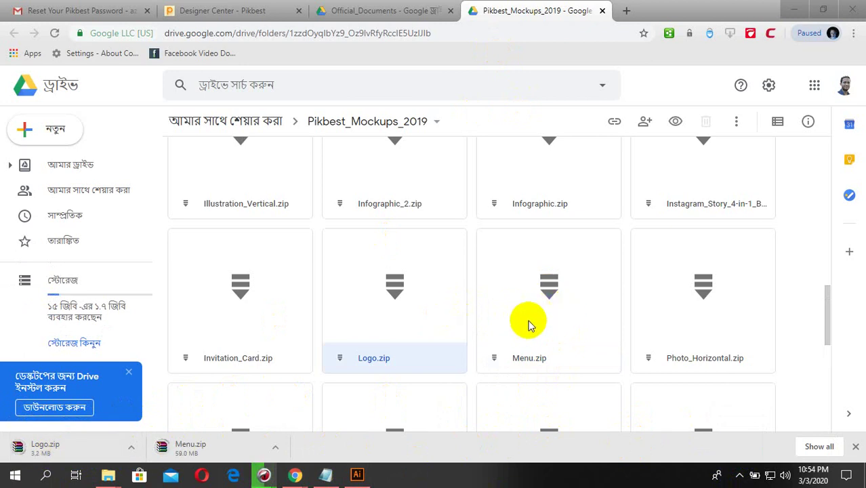
- Return to Illustrator and check the logo in the Real-Estate-Logo 1.eps document
left_click(357, 475)
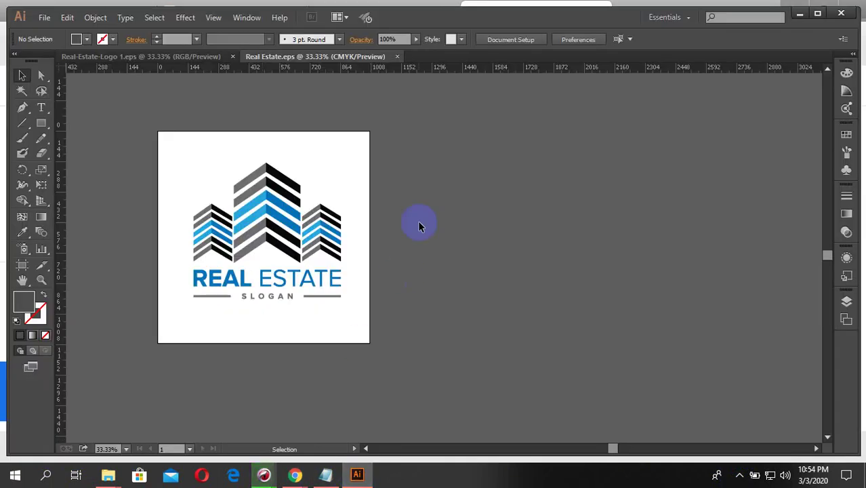
left_click(215, 57)
left_click(236, 165)
left_click(508, 231)
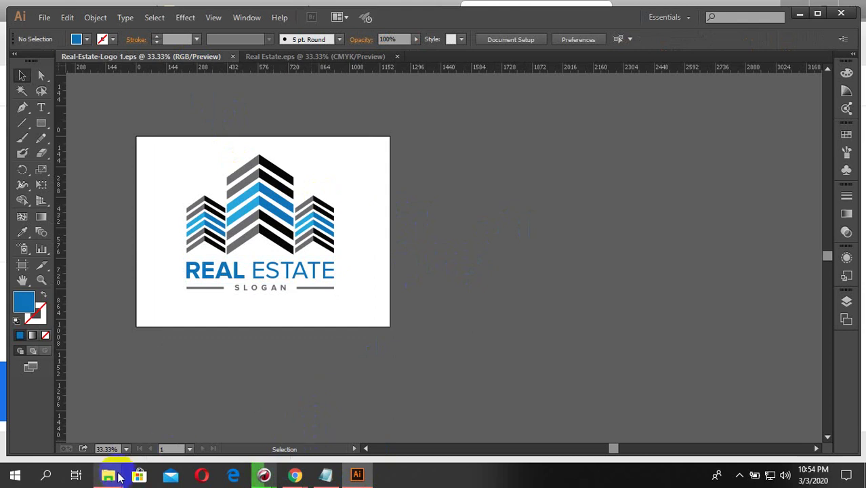
- Open the pikbest modern real estate logo EPS from Downloads in Illustrator
mouse_move(109, 473)
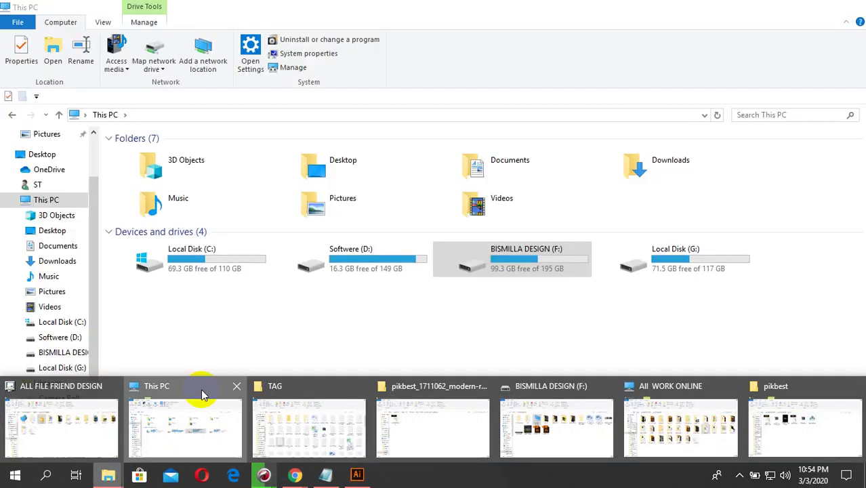
left_click(201, 389)
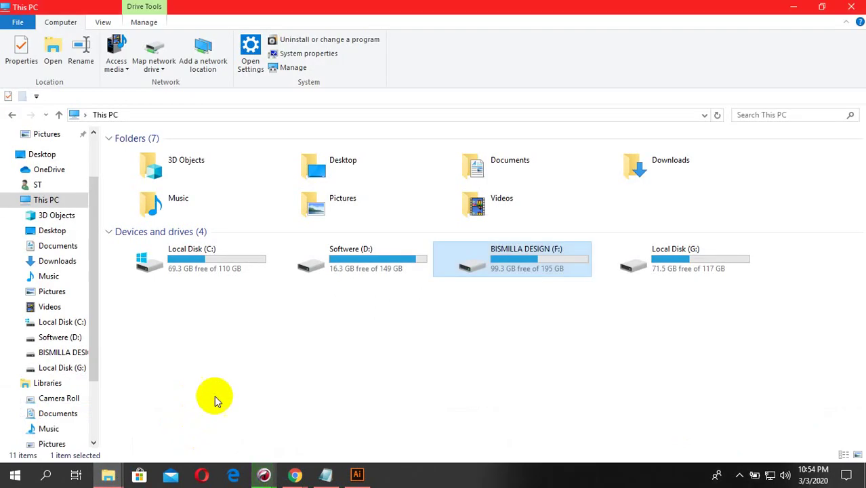
scroll(54, 190, "up", 2)
left_click(57, 170)
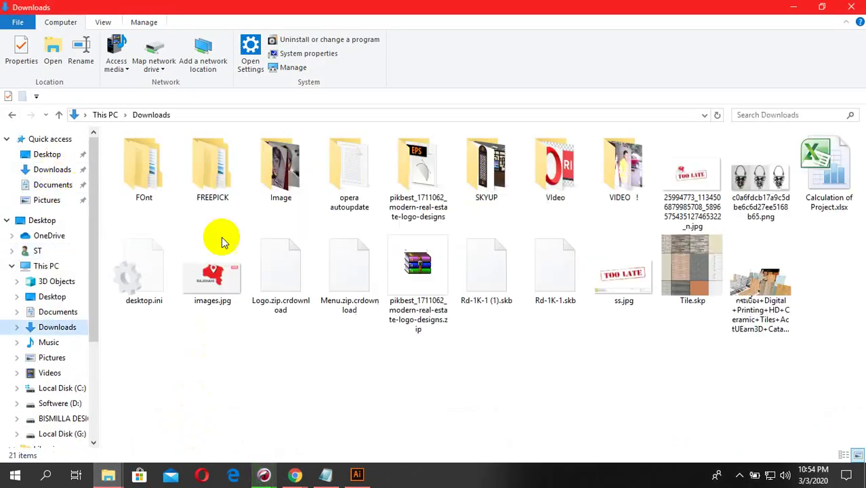
double_click(429, 215)
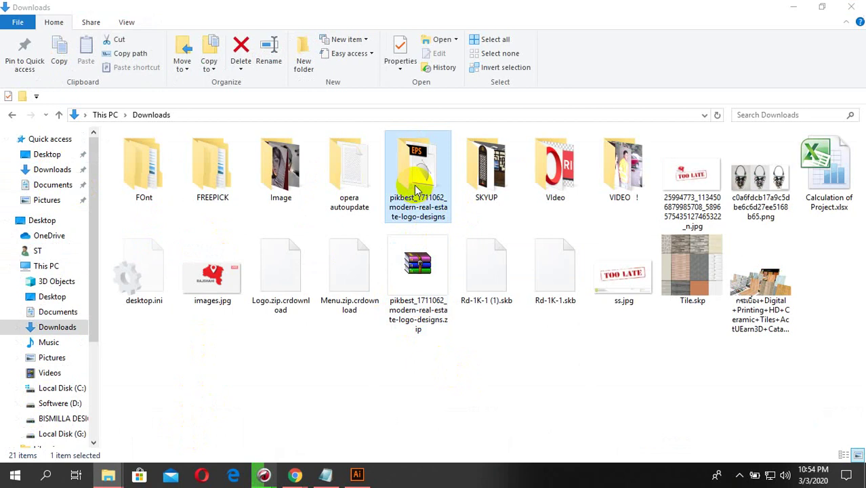
left_click(156, 153)
double_click(156, 154)
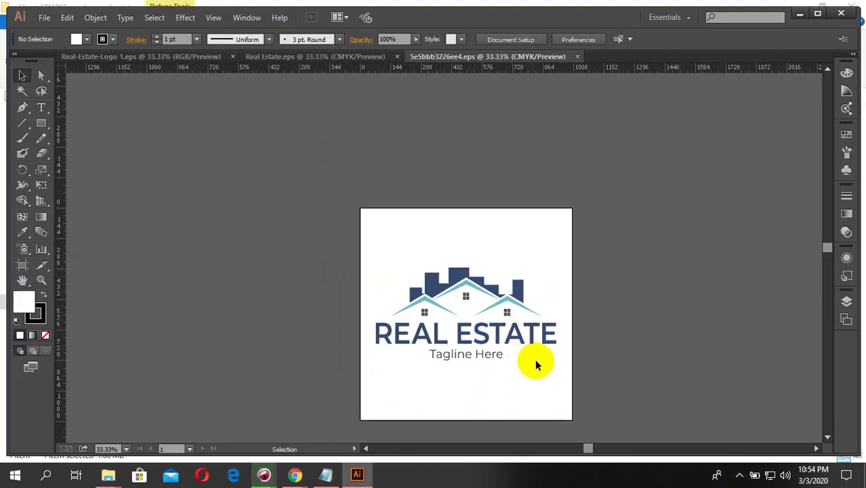
- Try adding a small second artboard beside the roof-style logo
left_click_drag(620, 390, 488, 303)
left_click(568, 329)
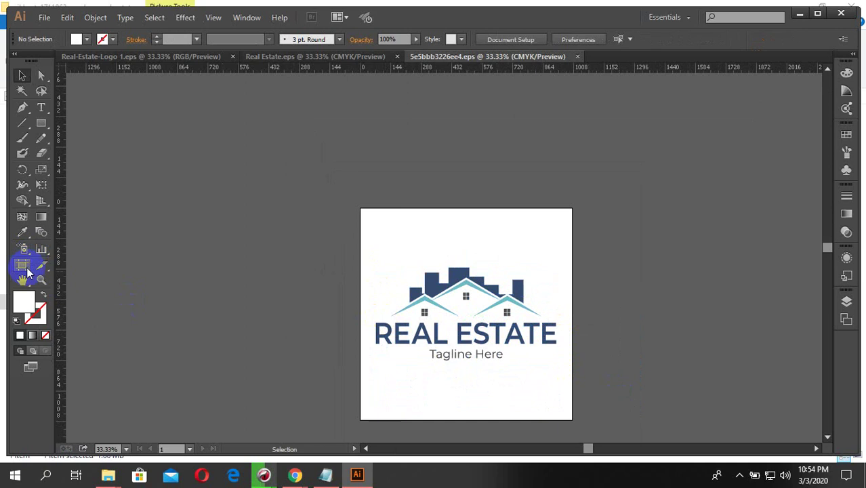
left_click(22, 267)
left_click_drag(451, 221, 487, 196)
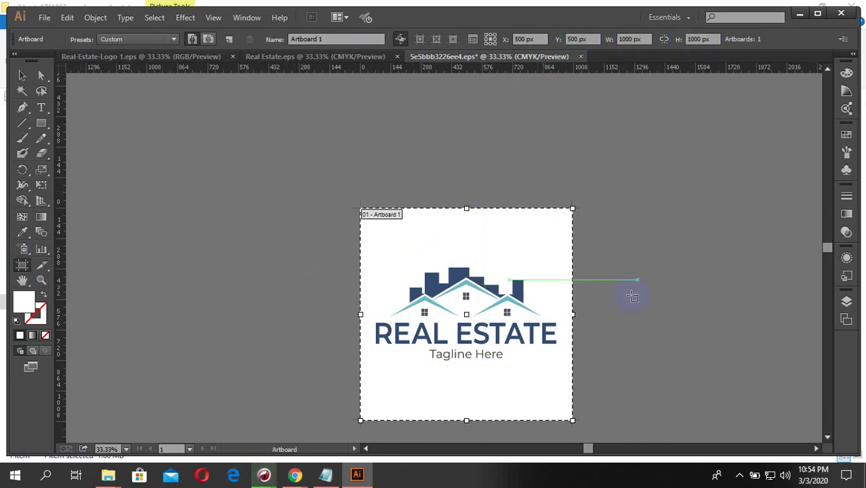
scroll(628, 290, "down", 1)
left_click(818, 14)
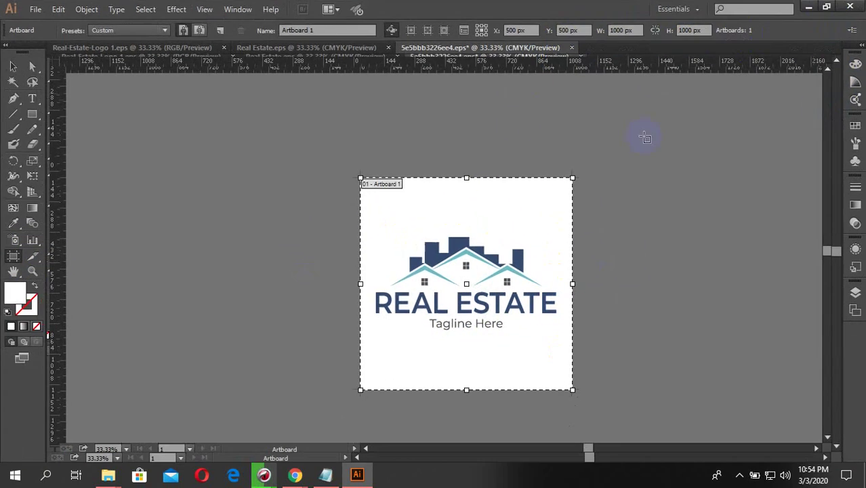
left_click_drag(619, 173, 623, 175)
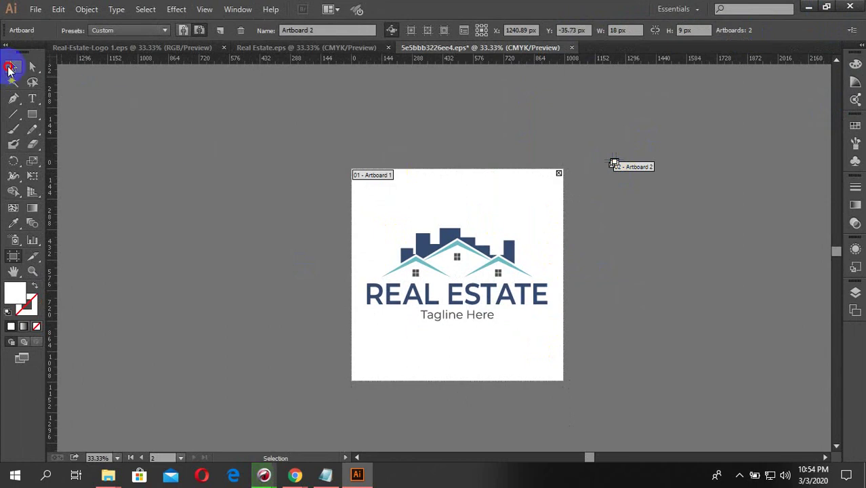
left_click(9, 68)
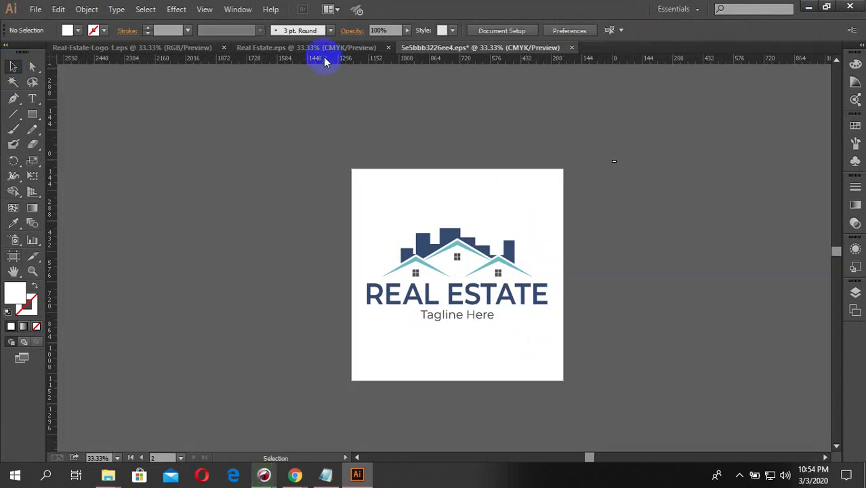
- Close the roof-style logo document, discarding its changes
left_click(571, 47)
left_click(496, 255)
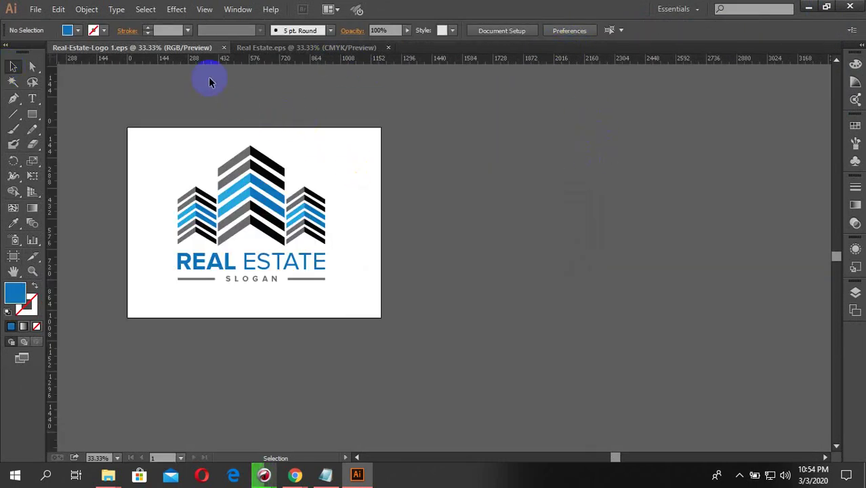
left_click_drag(298, 147, 243, 296)
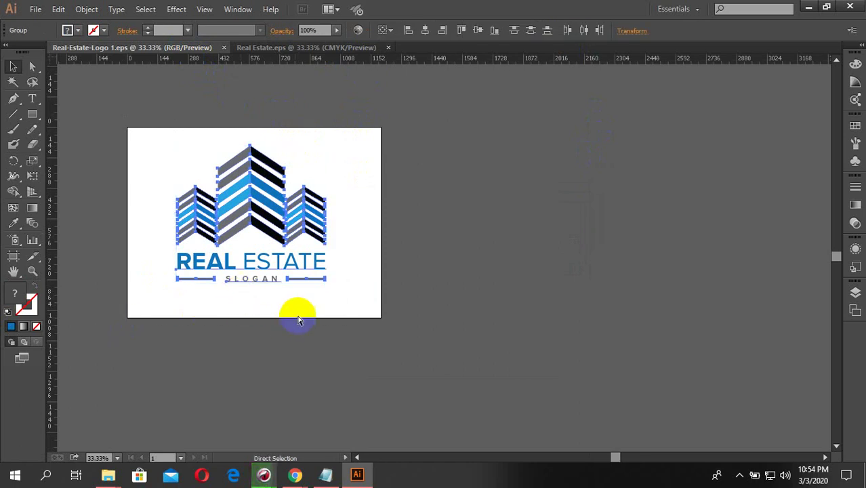
- In Real Estate.eps, expand the REAL ESTATE text, then the whole building logo, into shapes
left_click(308, 48)
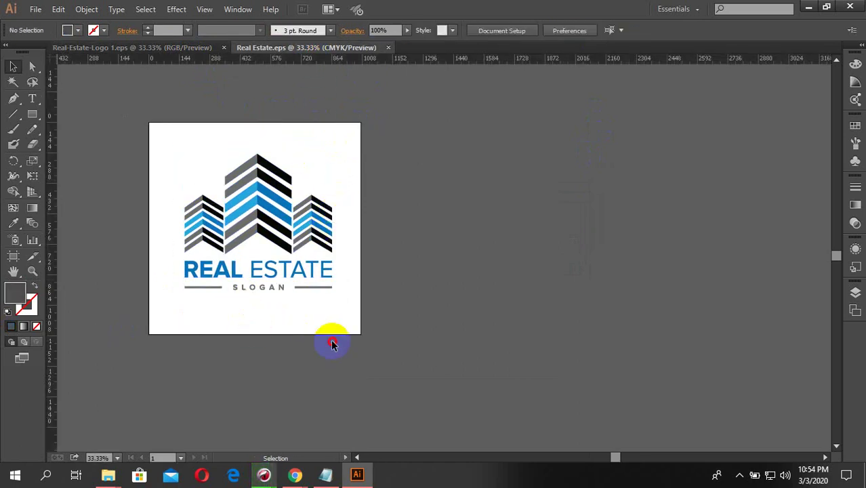
left_click(230, 271)
left_click(87, 10)
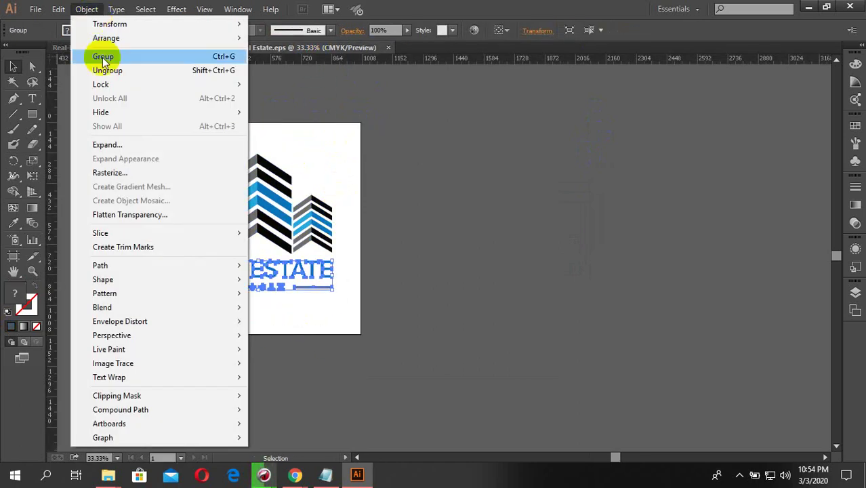
left_click(112, 145)
left_click(344, 347)
left_click_drag(344, 348, 200, 174)
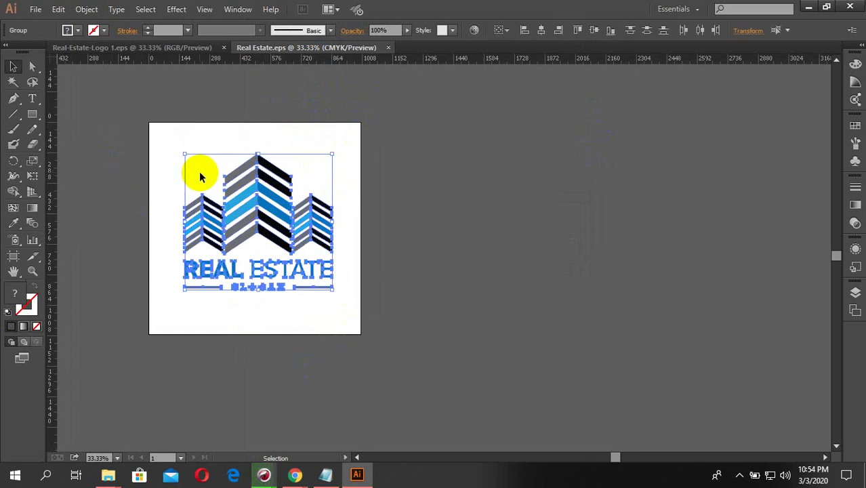
left_click(80, 13)
left_click(119, 144)
left_click(393, 225)
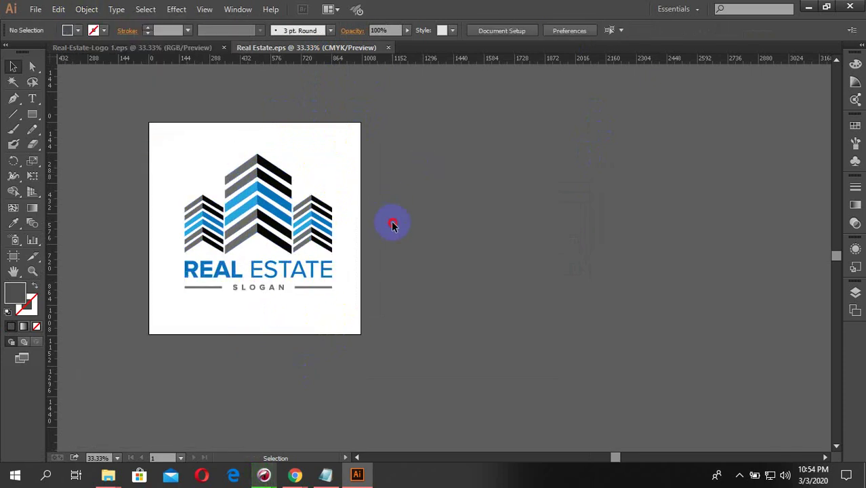
scroll(341, 326, "down", 1, "alt")
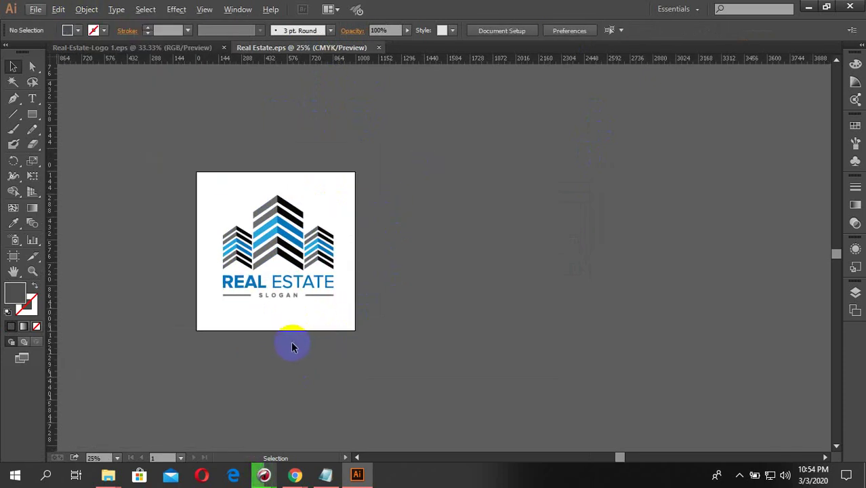
- Save over the old Real Estate.eps in pikbest as Illustrator CS6 EPS
key("ctrl+shift+s")
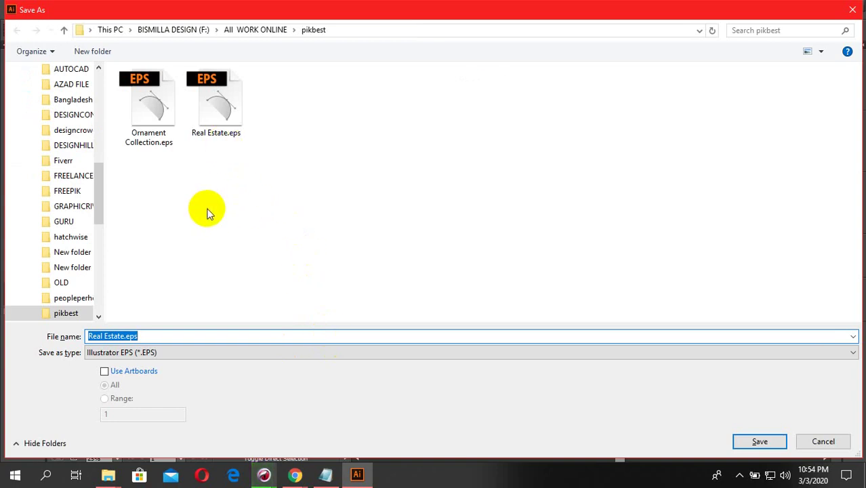
left_click(214, 127)
right_click(210, 122)
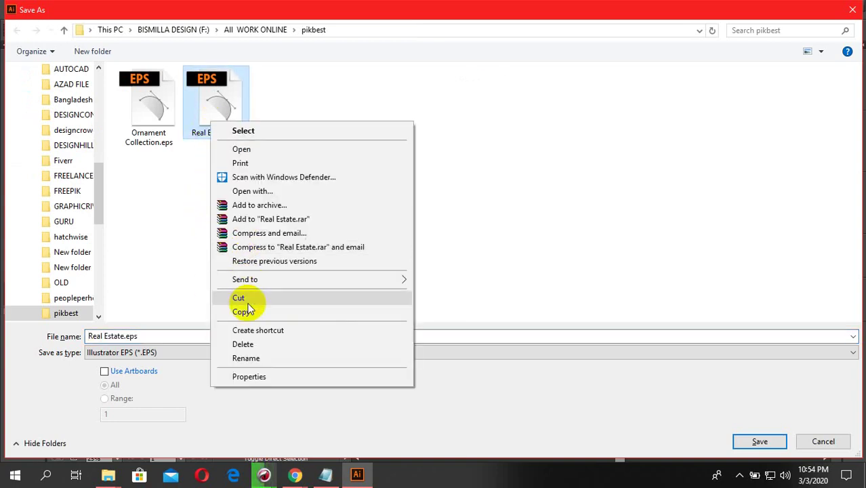
left_click(244, 345)
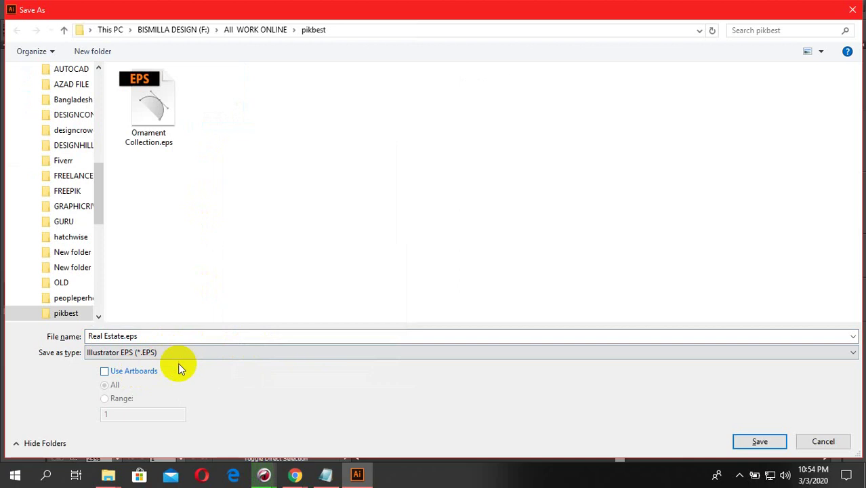
left_click(759, 441)
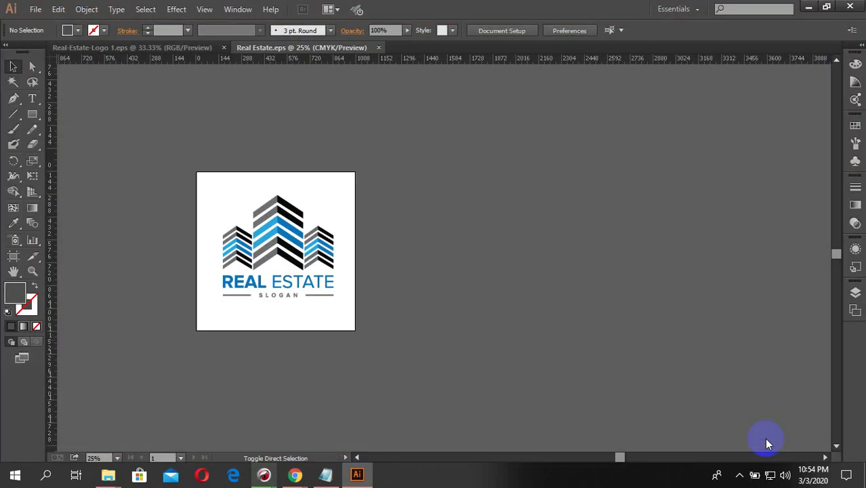
left_click(407, 59)
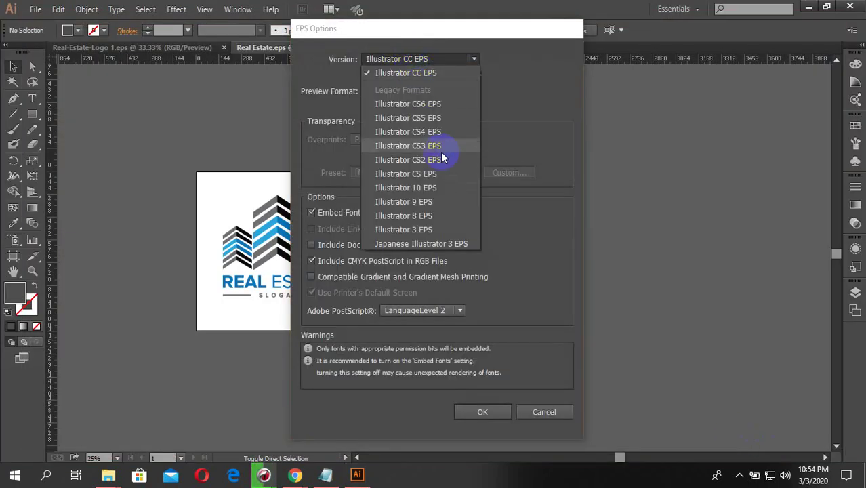
left_click(436, 103)
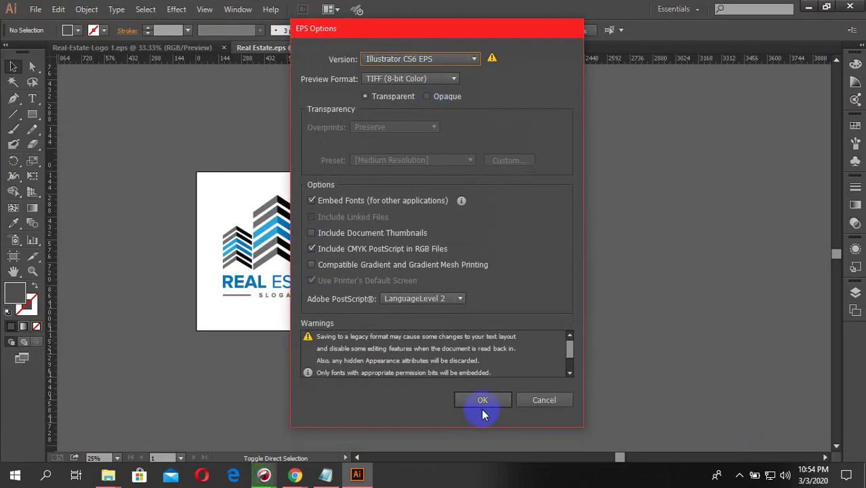
left_click(483, 401)
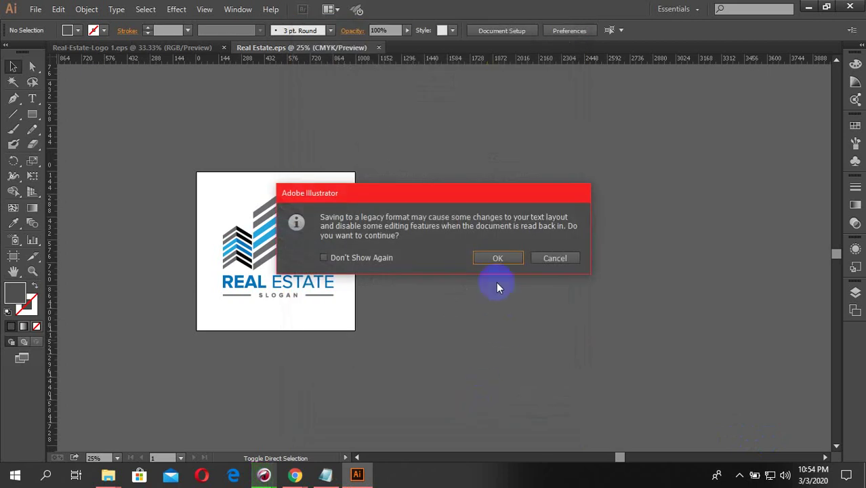
left_click(497, 258)
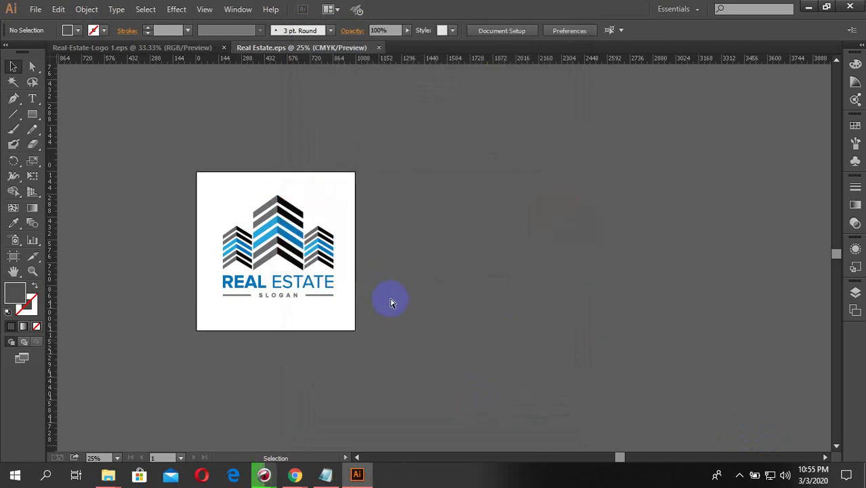
key("ctrl+alt+shift+s")
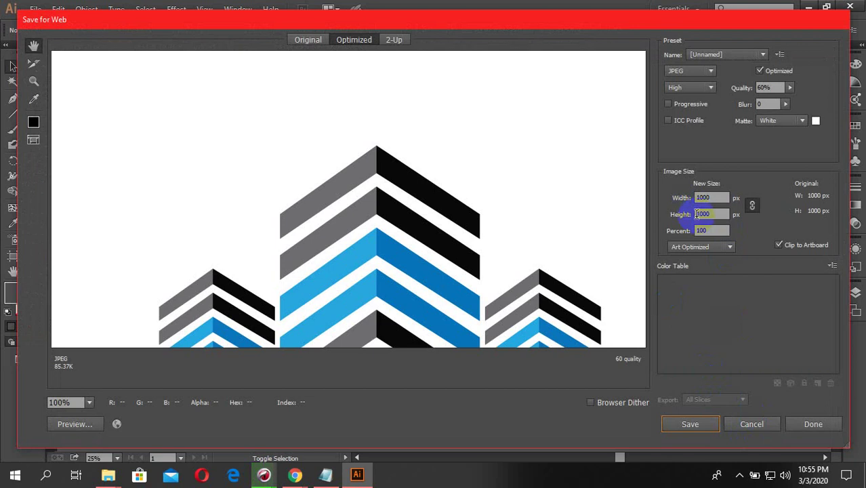
- Export the logo as a JPEG High 1000×1000 px Real-Estate.jpg, replacing the old copy
left_click(712, 61)
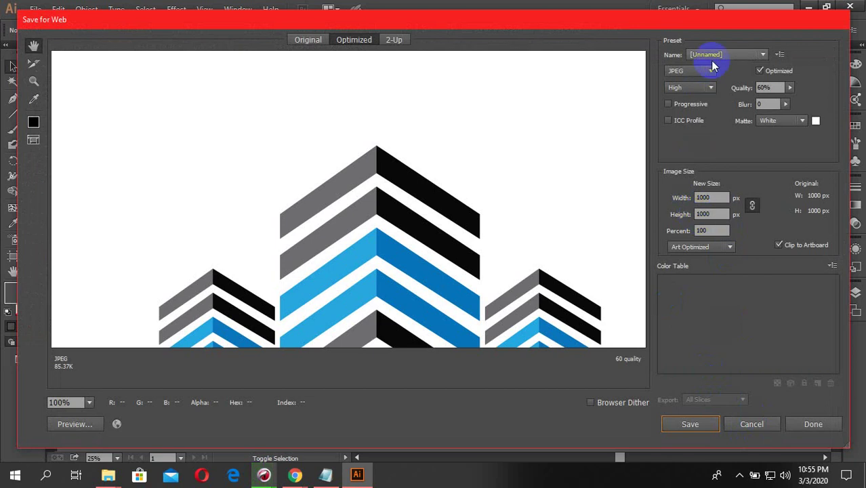
left_click(684, 423)
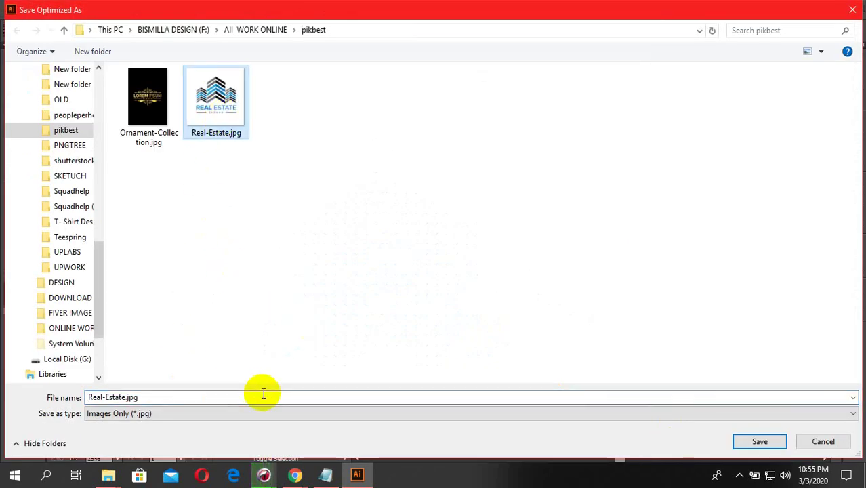
left_click(746, 441)
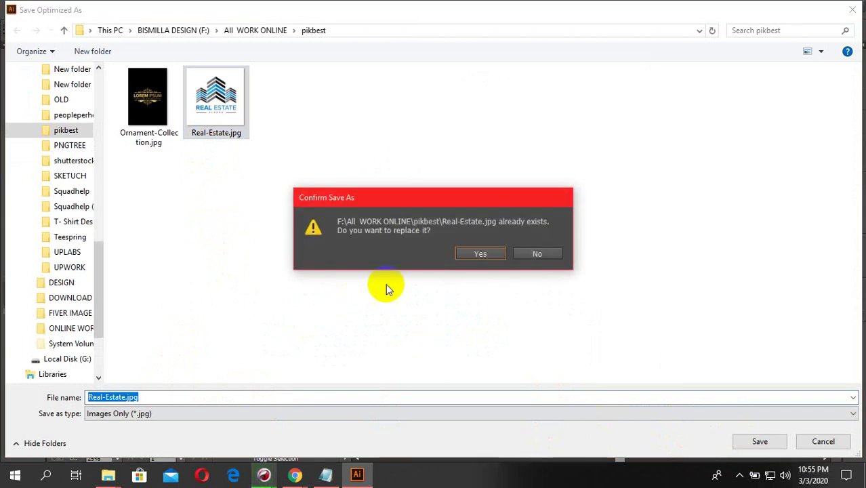
left_click(477, 252)
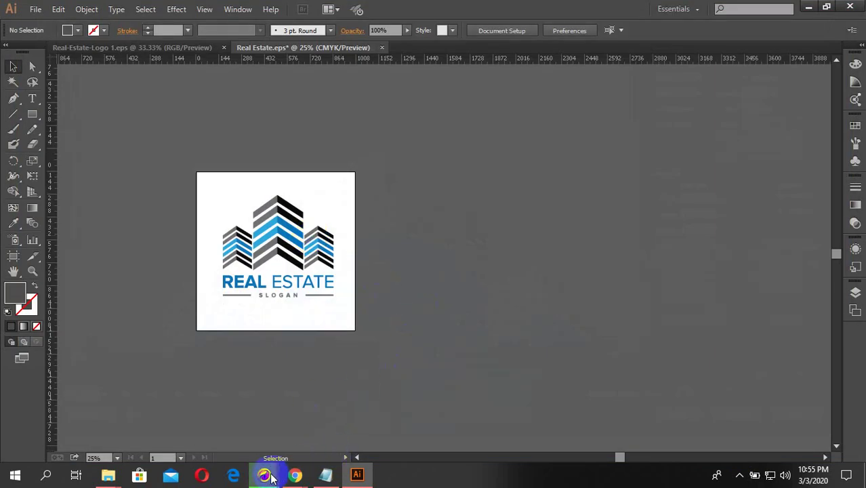
- Bring up the Pikbest Designer Center tab in Chrome with its mockup upload page
mouse_move(271, 477)
left_click(246, 418)
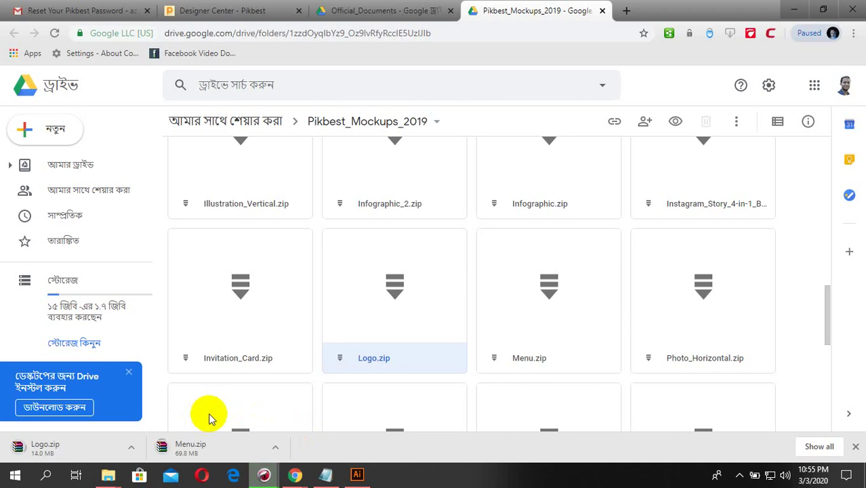
left_click(295, 478)
mouse_move(264, 476)
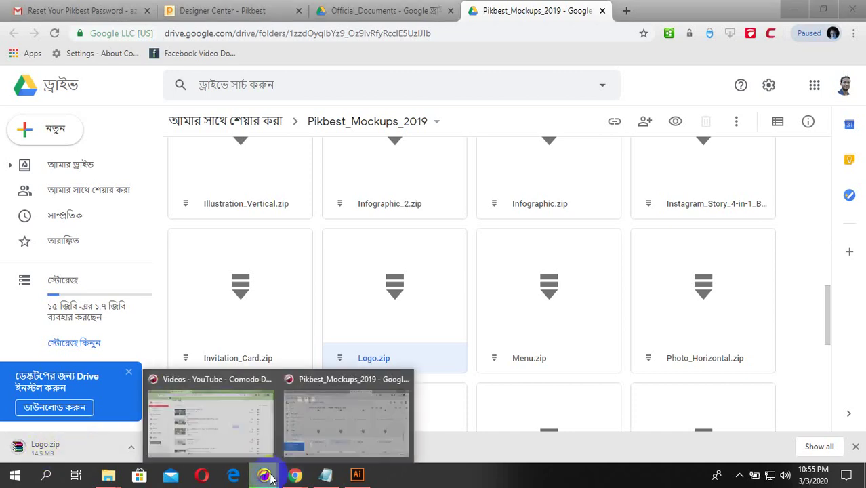
left_click(233, 423)
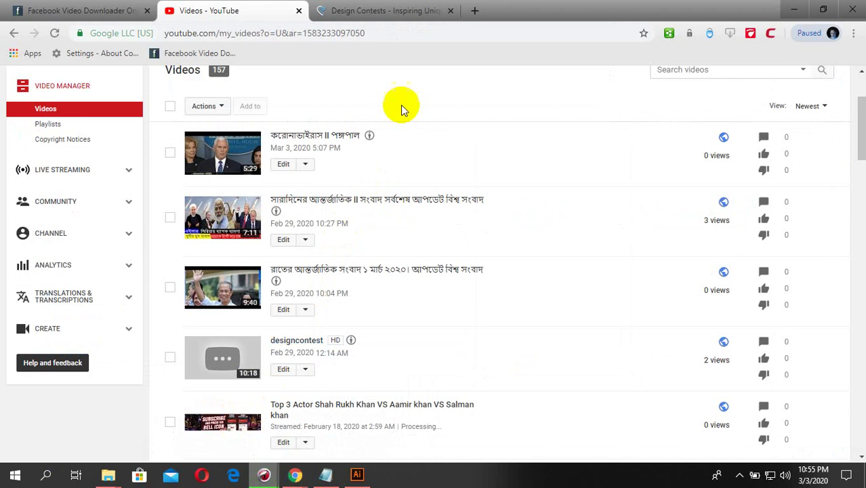
mouse_move(266, 477)
left_click(332, 421)
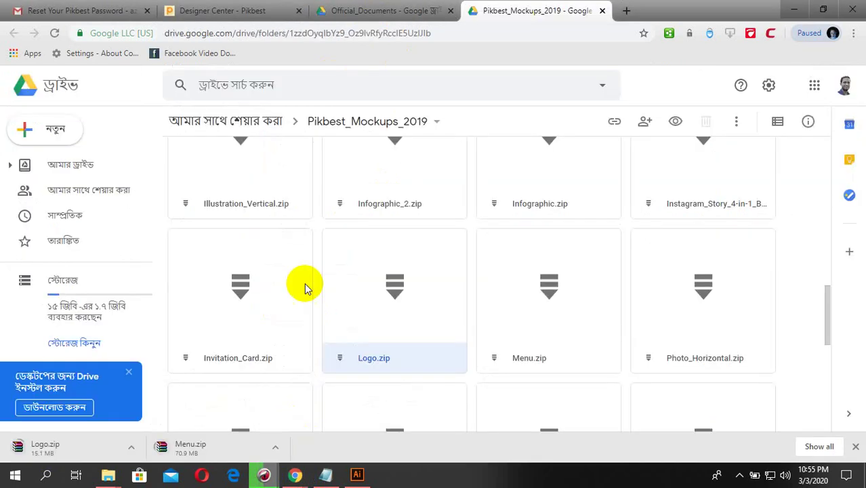
left_click(224, 10)
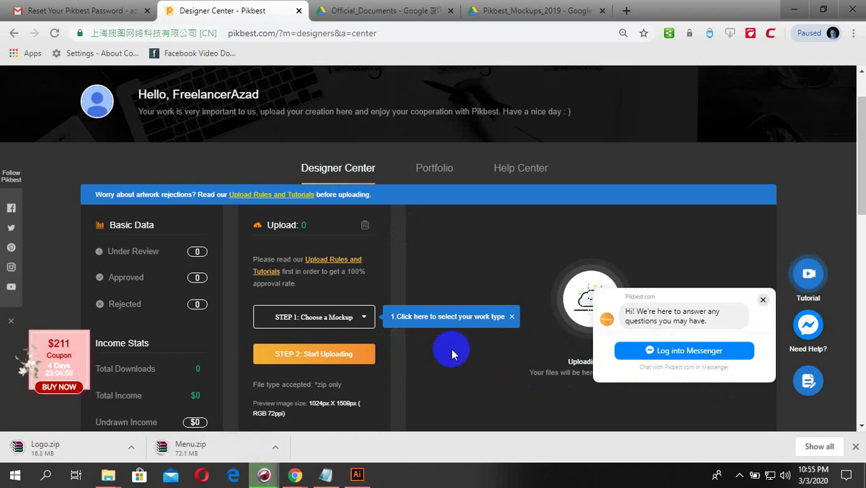
left_click(109, 474)
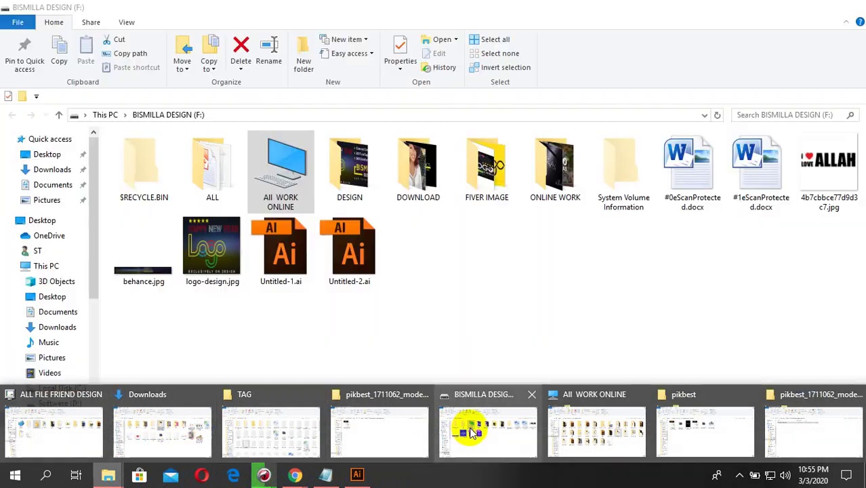
- Delete the old Real Estate.zip from F:\All WORK ONLINE\pikbest
left_click(476, 430)
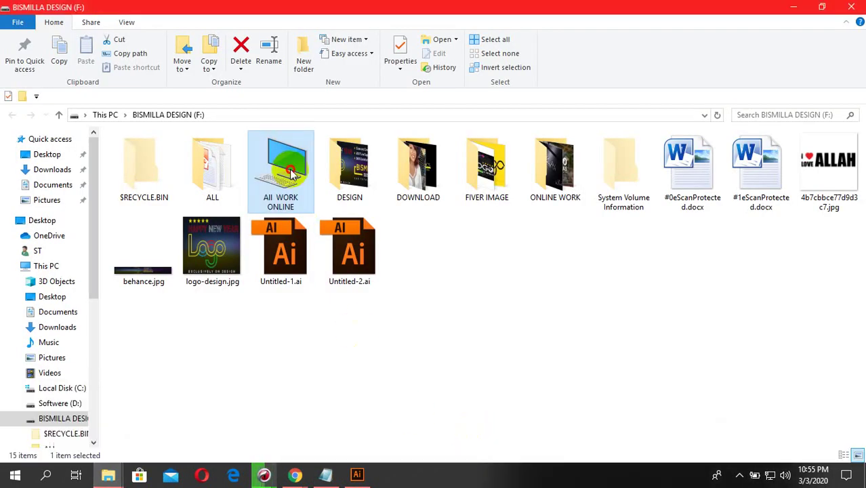
double_click(291, 173)
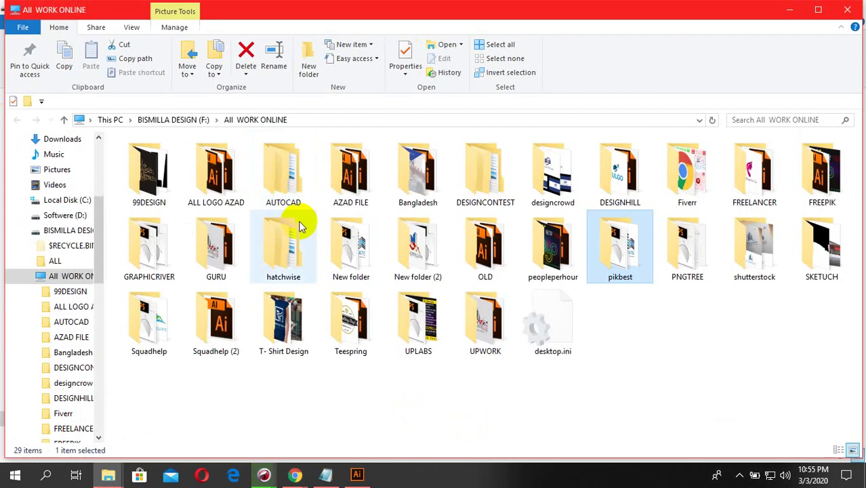
double_click(602, 241)
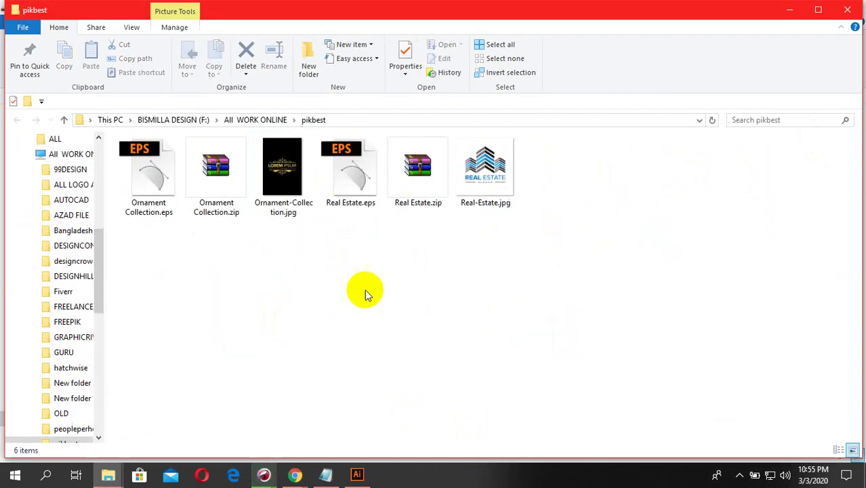
right_click(410, 192)
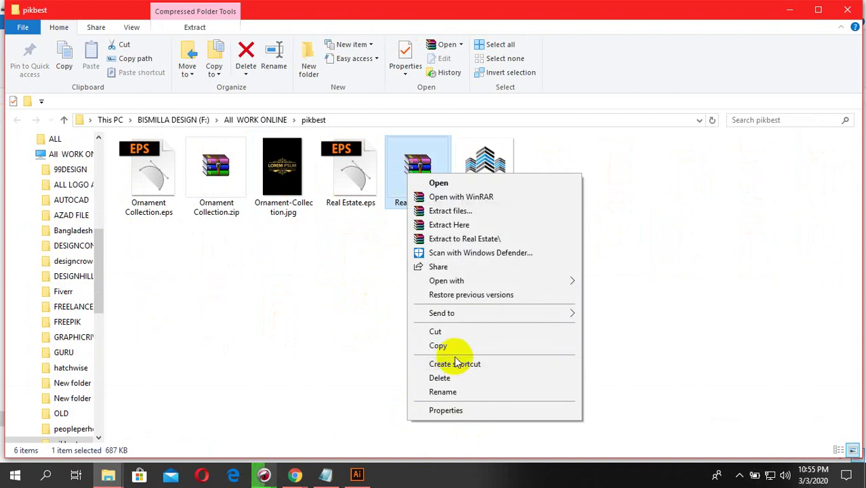
left_click(441, 377)
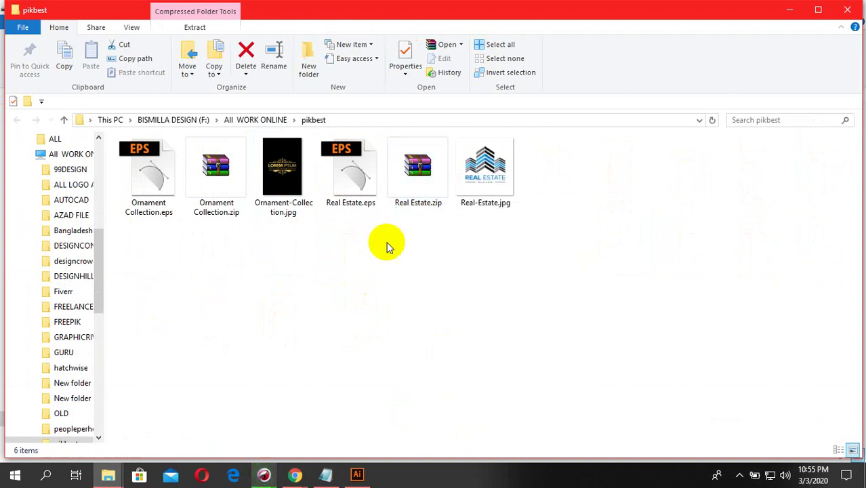
- Compress Real Estate.eps into a new Real Estate.zip archive
right_click(366, 196)
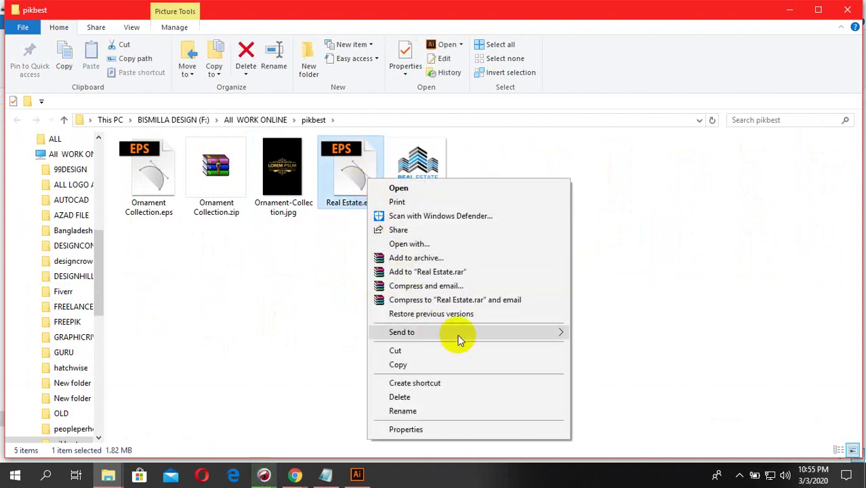
mouse_move(498, 335)
left_click(595, 348)
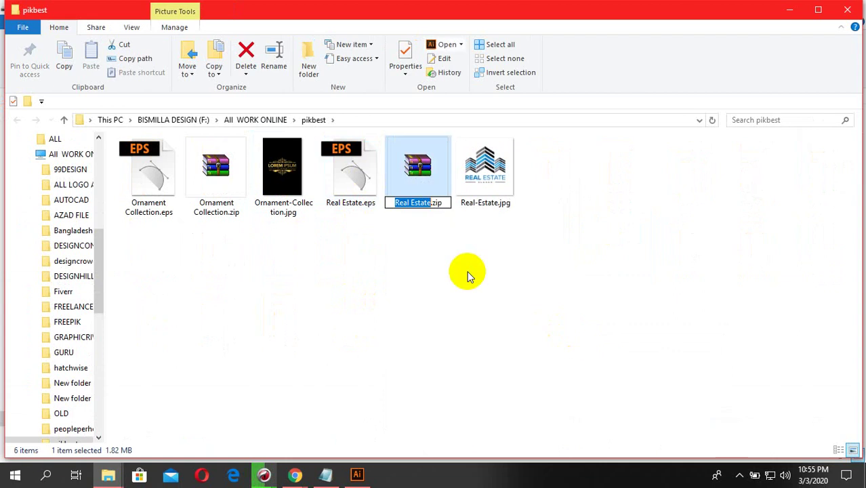
left_click(433, 223)
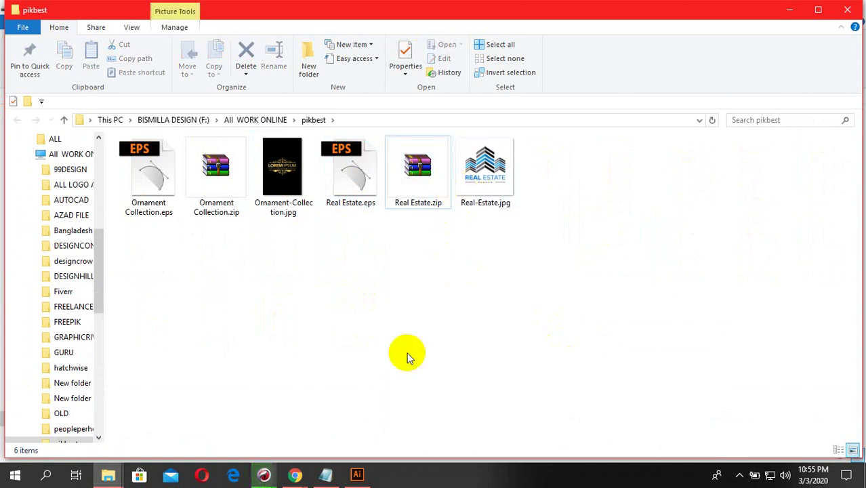
mouse_move(264, 478)
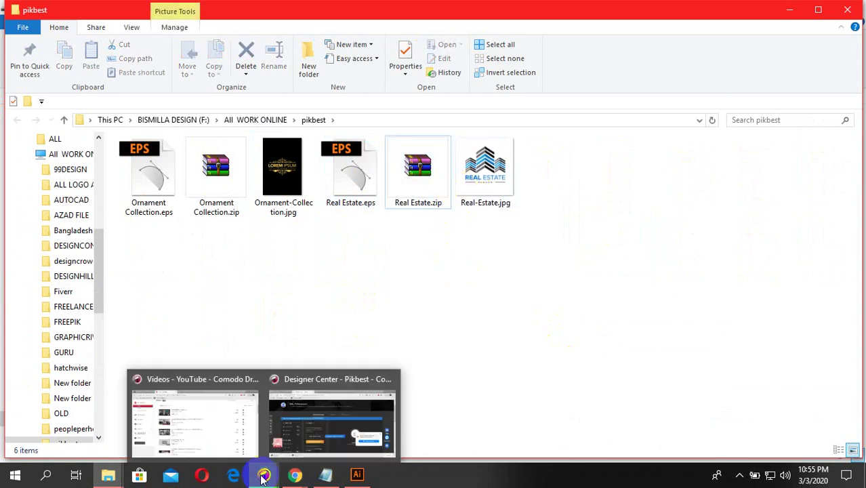
left_click(304, 427)
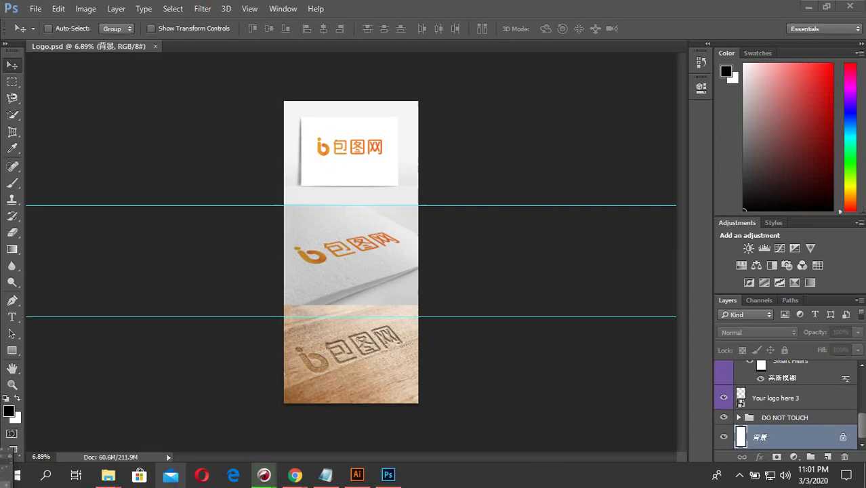
- Close the logo folder window, extract Logo.zip to Logo\ in Downloads and open Logo.psd
left_click(109, 474)
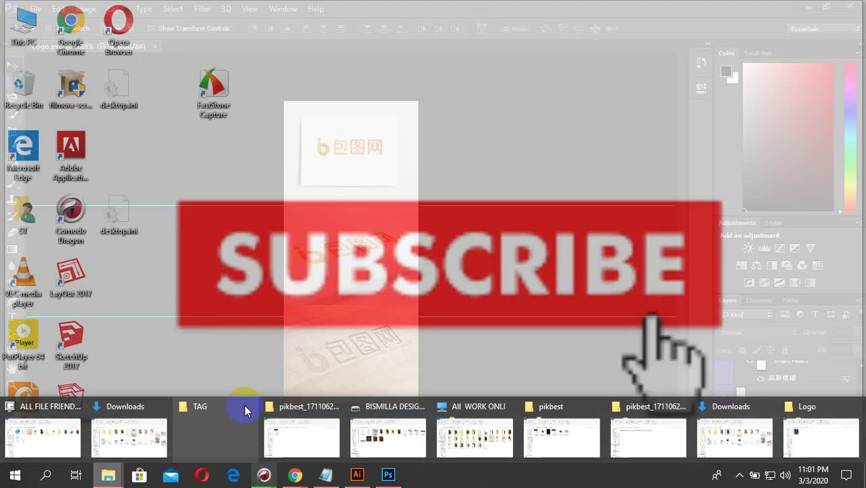
left_click(246, 407)
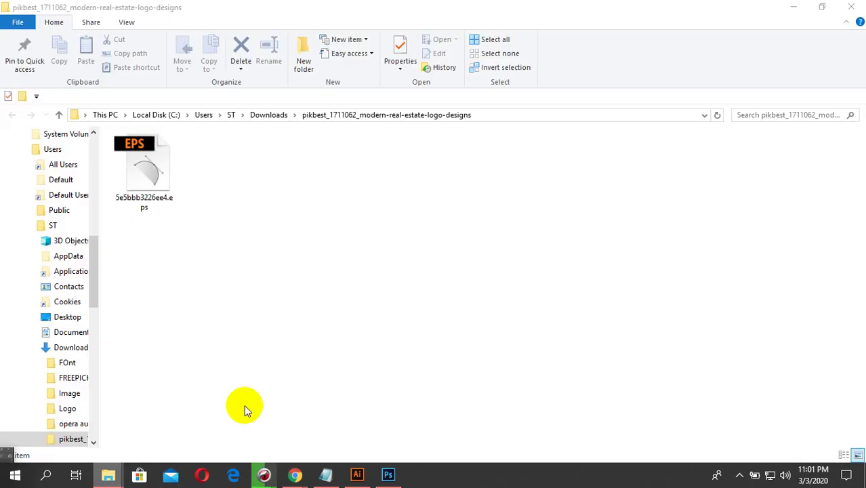
left_click(851, 8)
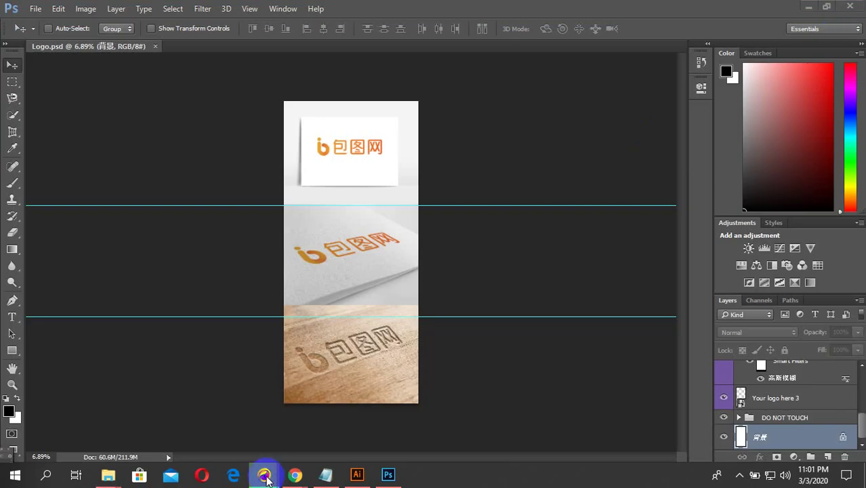
mouse_move(256, 481)
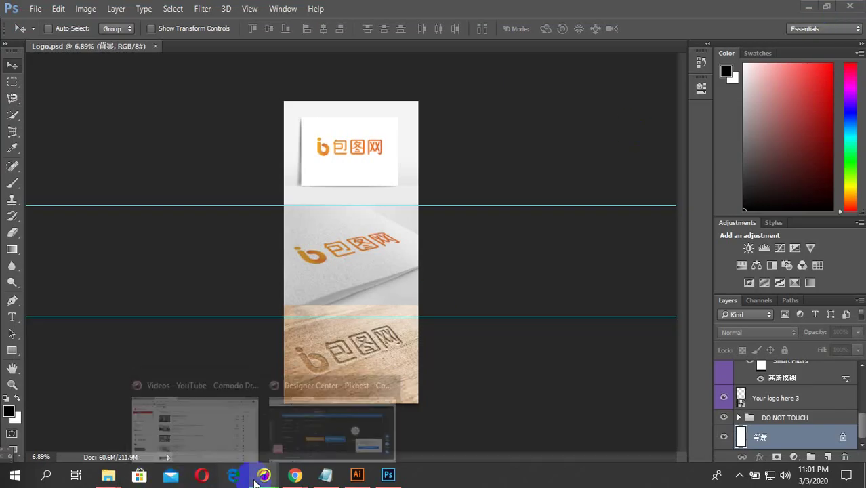
mouse_move(115, 478)
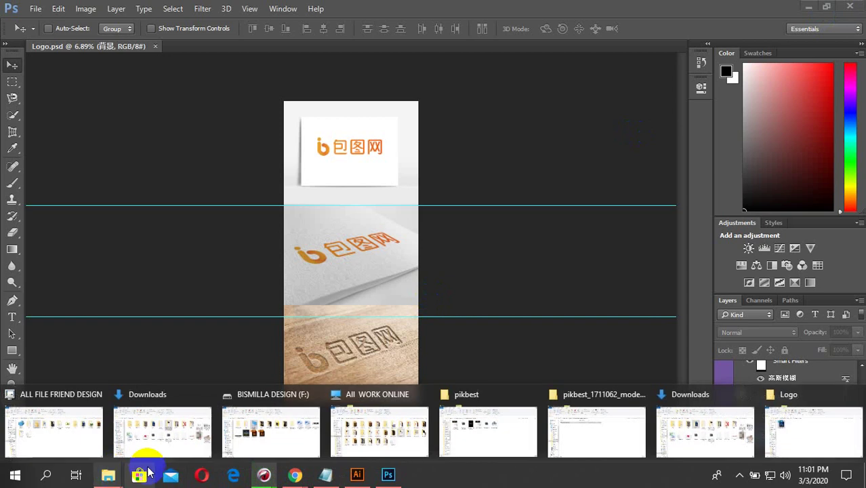
left_click(191, 426)
right_click(345, 283)
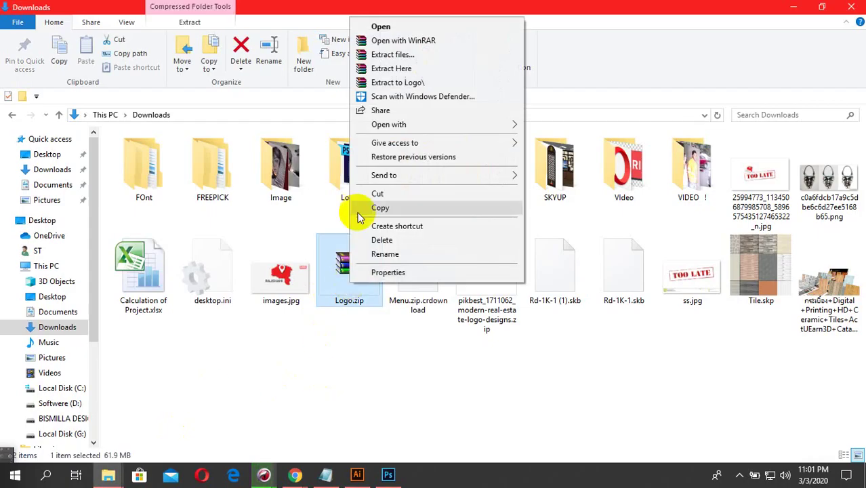
left_click(397, 82)
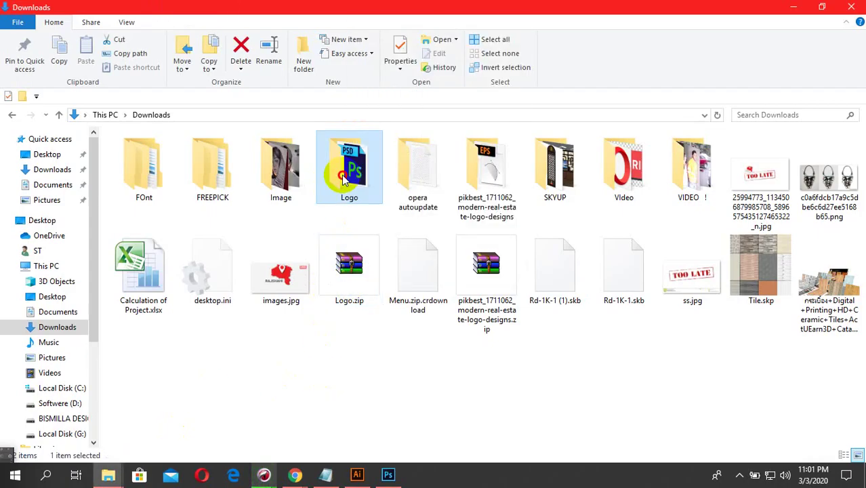
double_click(342, 175)
double_click(157, 155)
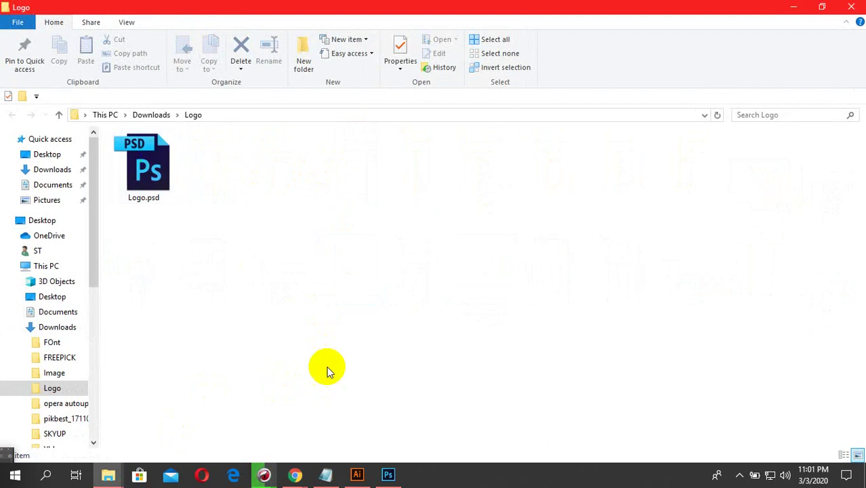
left_click(388, 474)
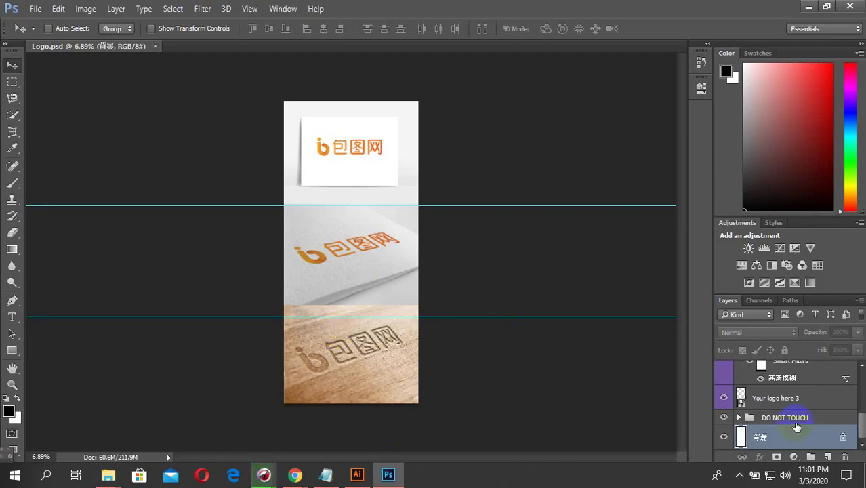
- Paste the Real Estate logo as a smart object into 'your logo here1' and shrink it
scroll(800, 422, "up", 4)
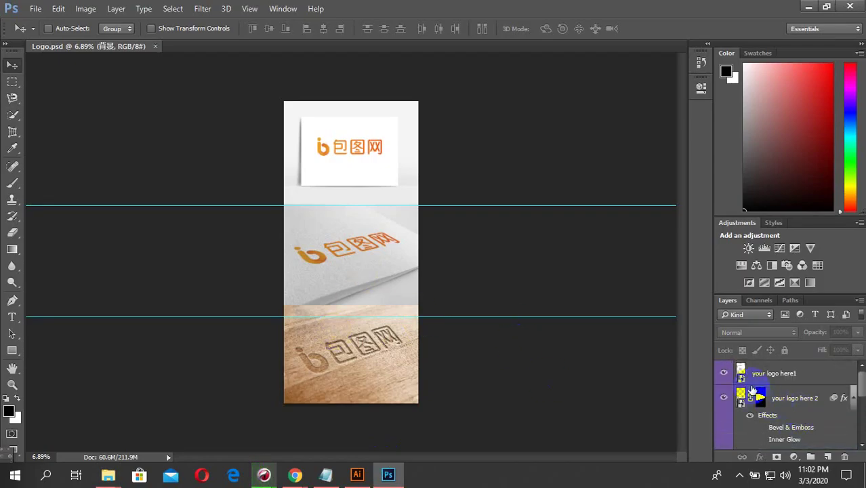
double_click(740, 376)
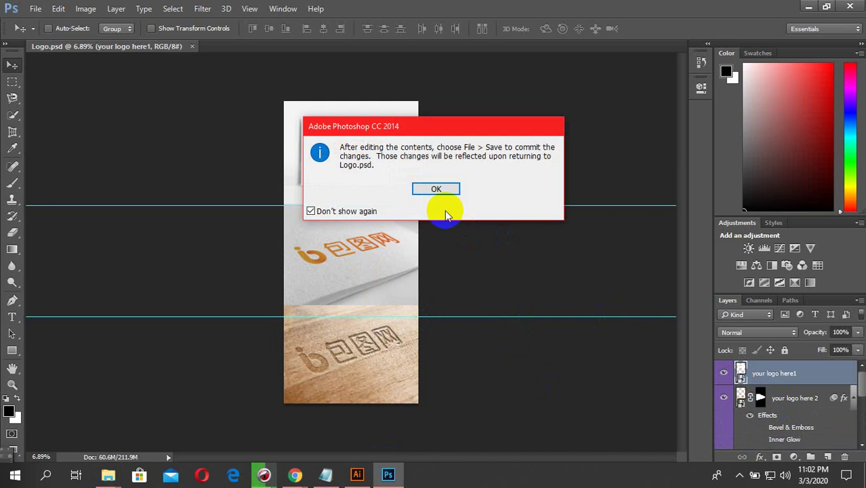
left_click(437, 187)
key("ctrl+v")
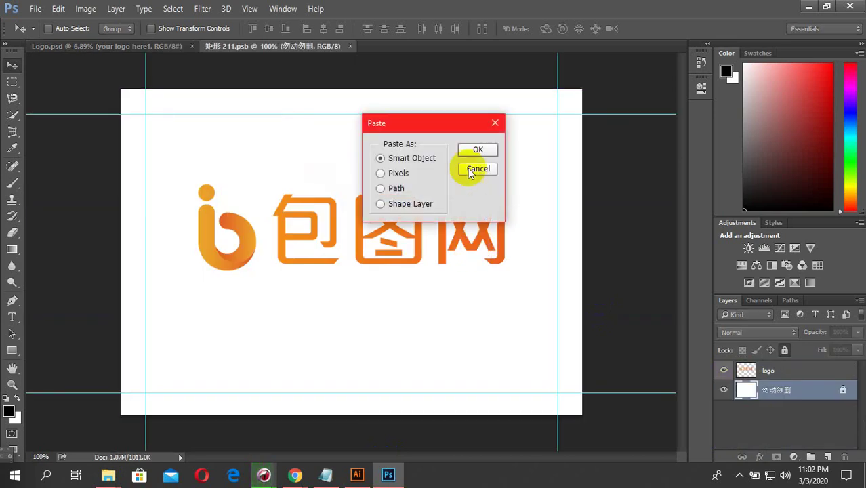
left_click(475, 149)
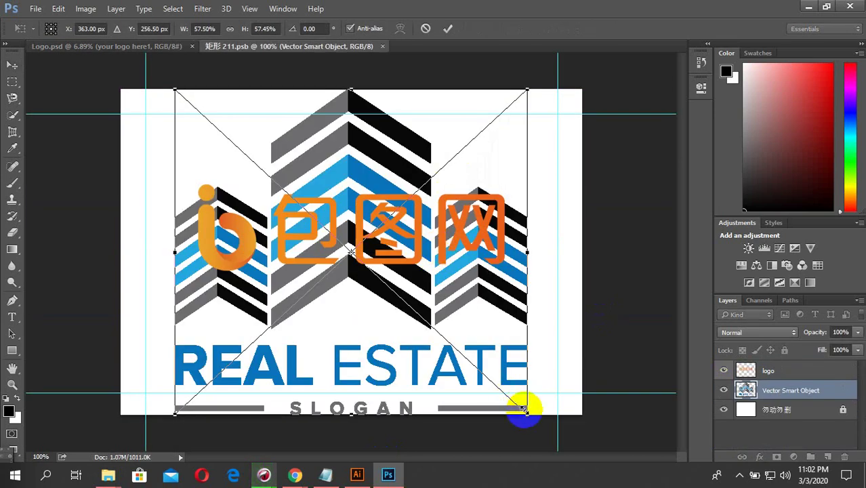
left_click_drag(526, 410, 424, 368)
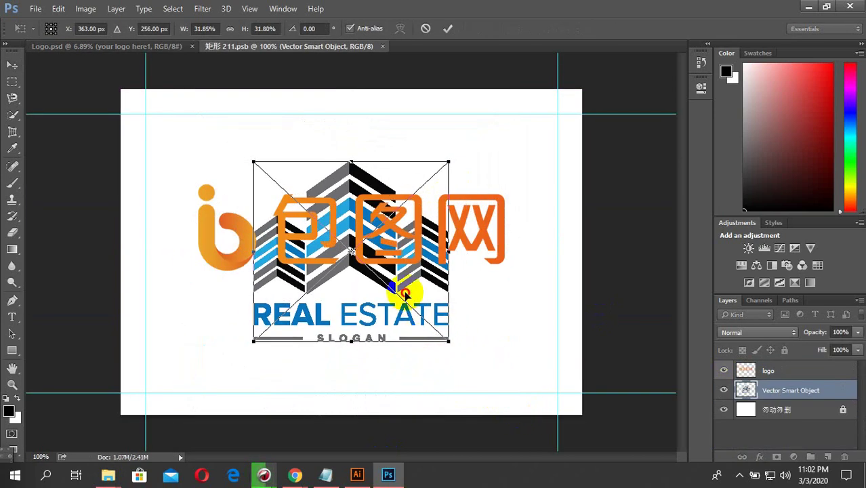
key("Return")
- Hide the orange sample logo, enlarge the Real Estate logo to fill the card, and save
left_click(724, 371)
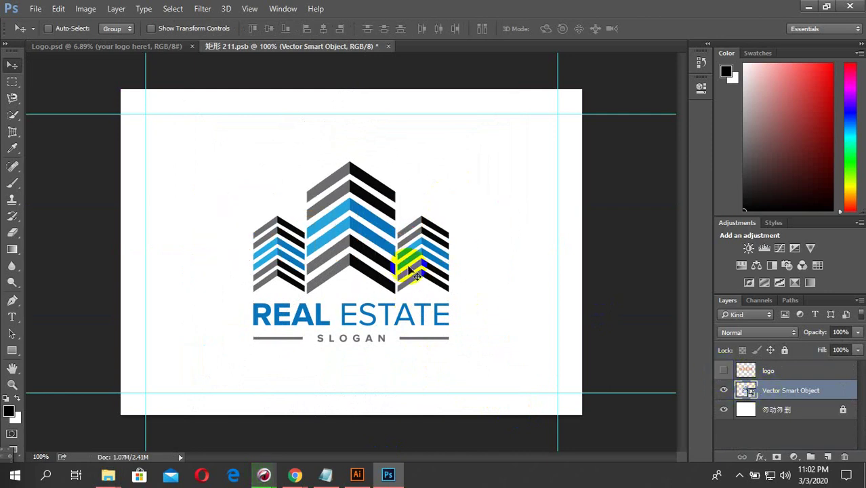
left_click_drag(416, 271, 417, 264)
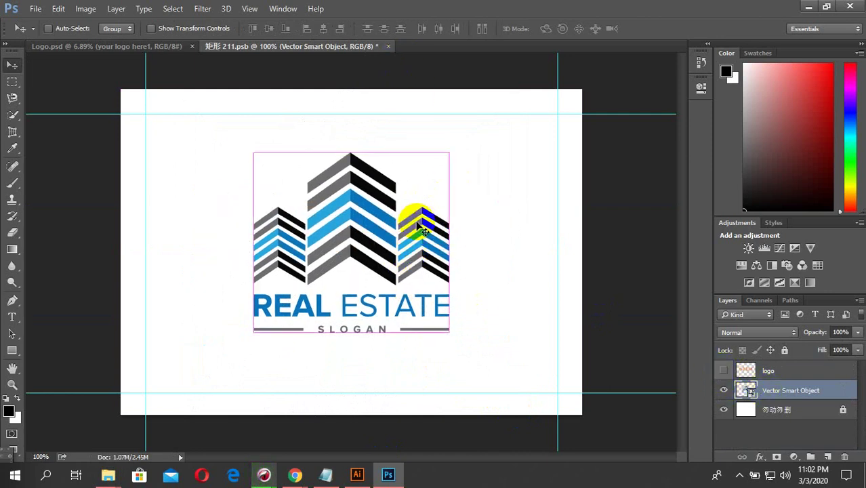
key("ctrl+t")
left_click_drag(450, 332, 496, 360)
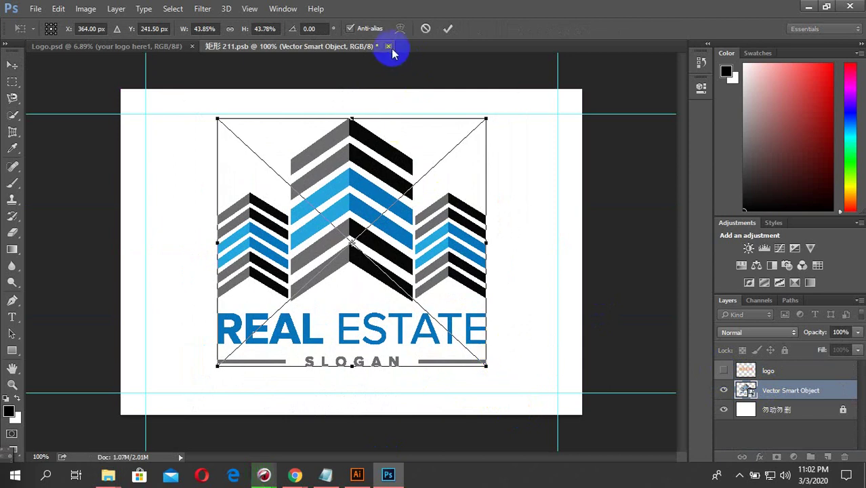
double_click(352, 236)
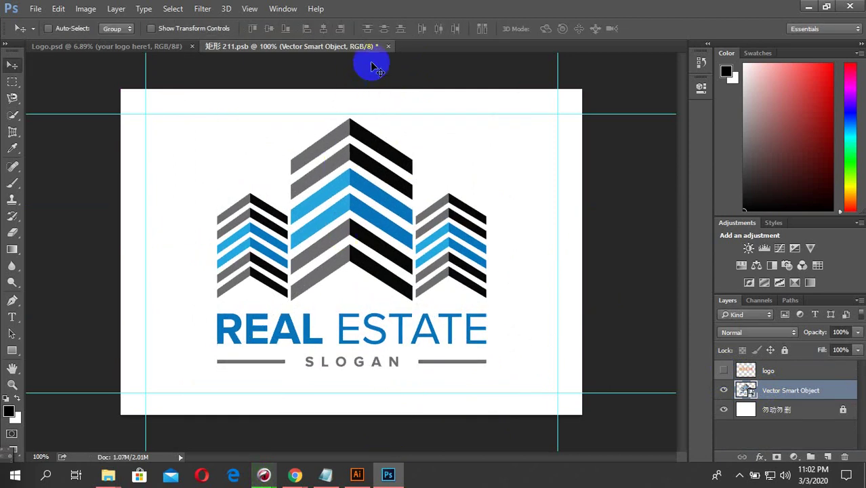
left_click(386, 47)
left_click(353, 180)
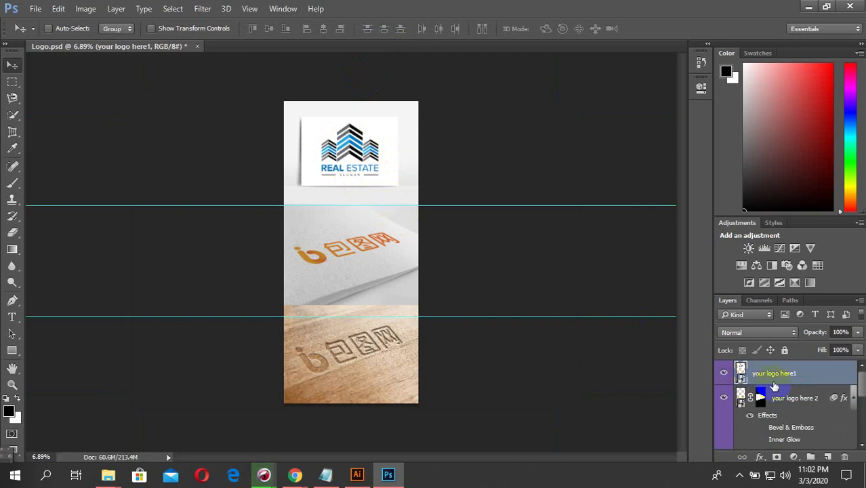
- Move the top scene's logo lower on the card and save the smart object
double_click(742, 371)
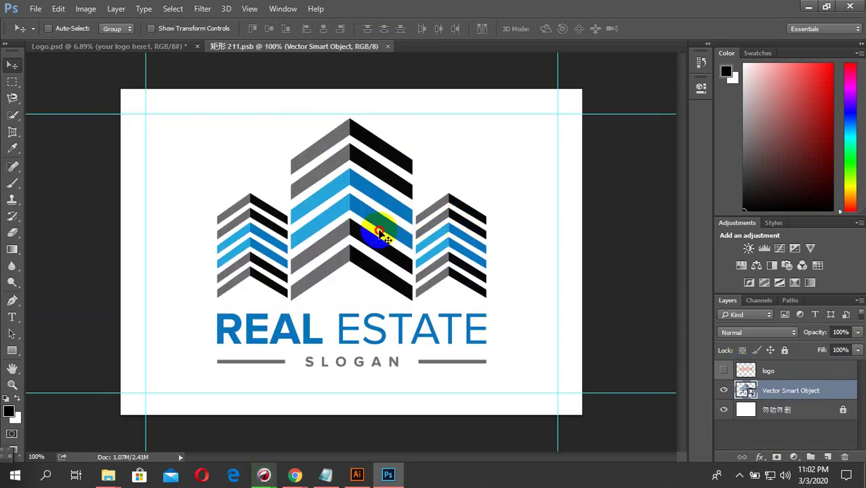
left_click_drag(381, 229, 379, 248)
left_click(393, 46)
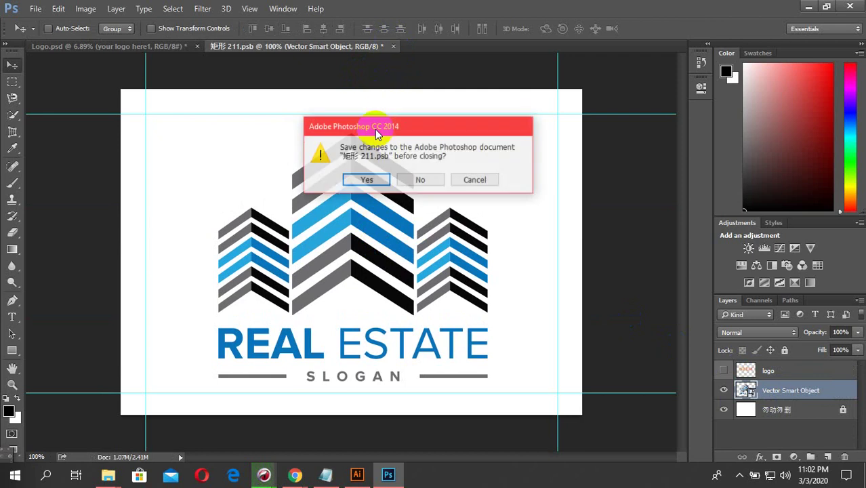
left_click(365, 177)
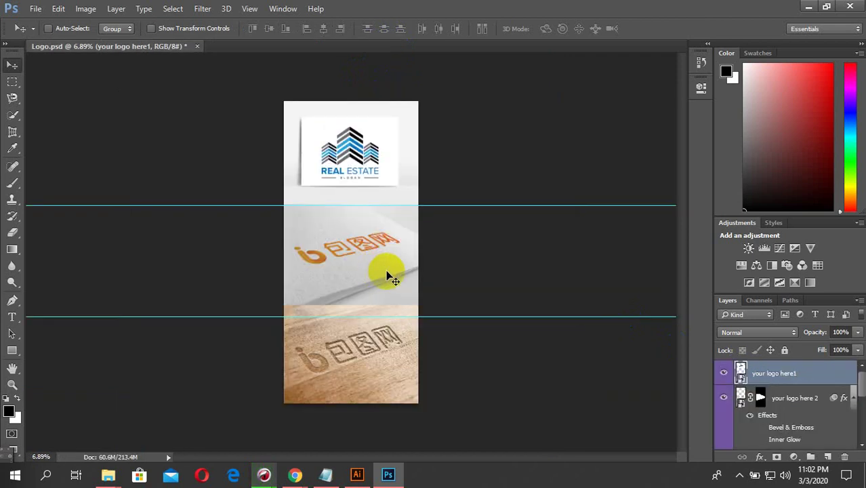
- Paste the logo into the wooden scene's placeholder, shrink it, hide the orange logo, and save
scroll(744, 405, "down", 6)
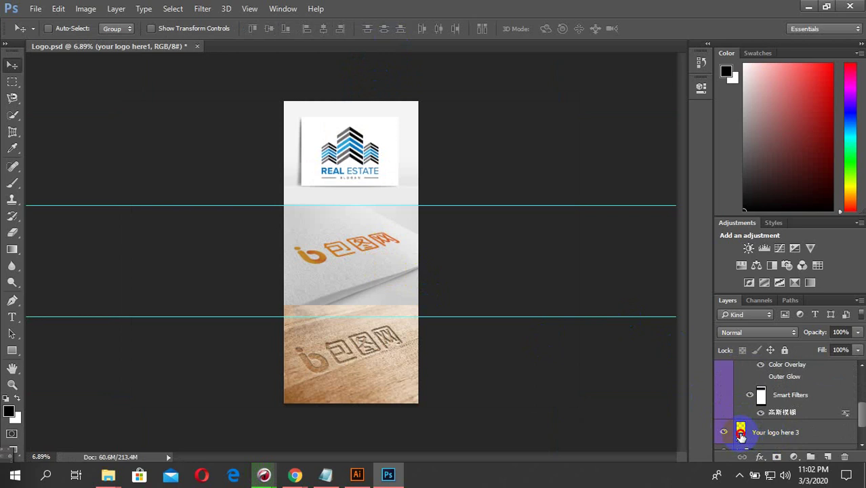
double_click(741, 434)
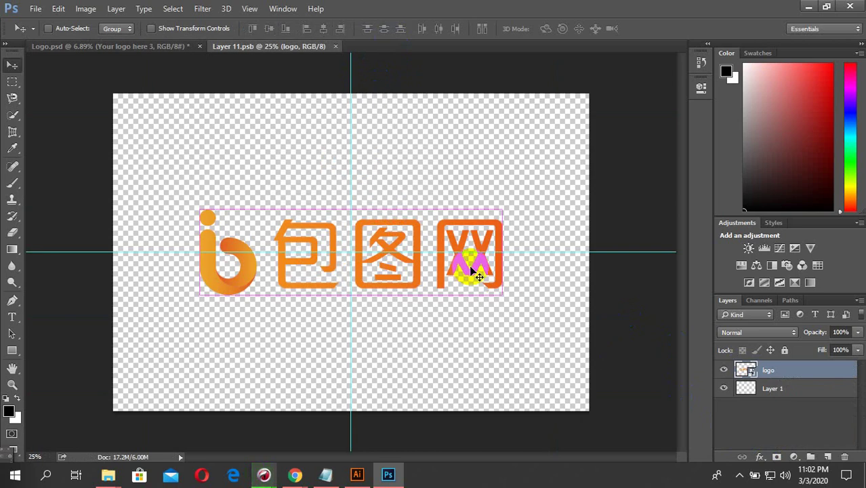
key("ctrl+v")
left_click(482, 143)
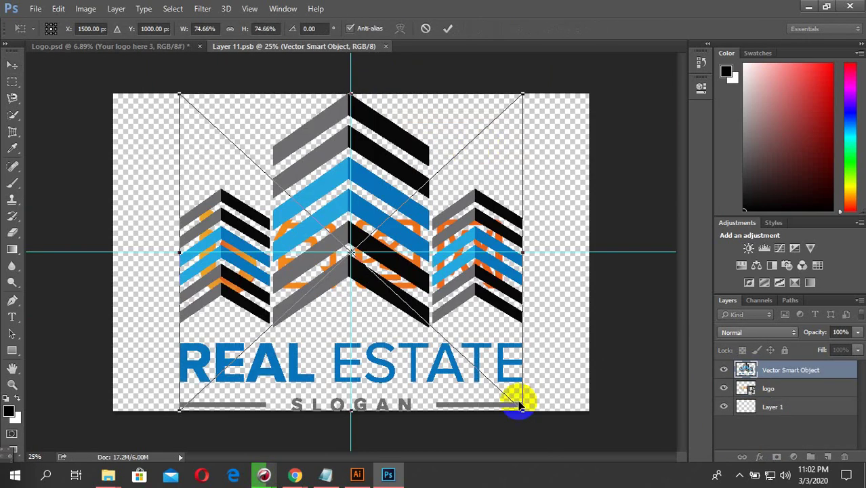
left_click_drag(525, 409, 482, 383)
double_click(300, 238)
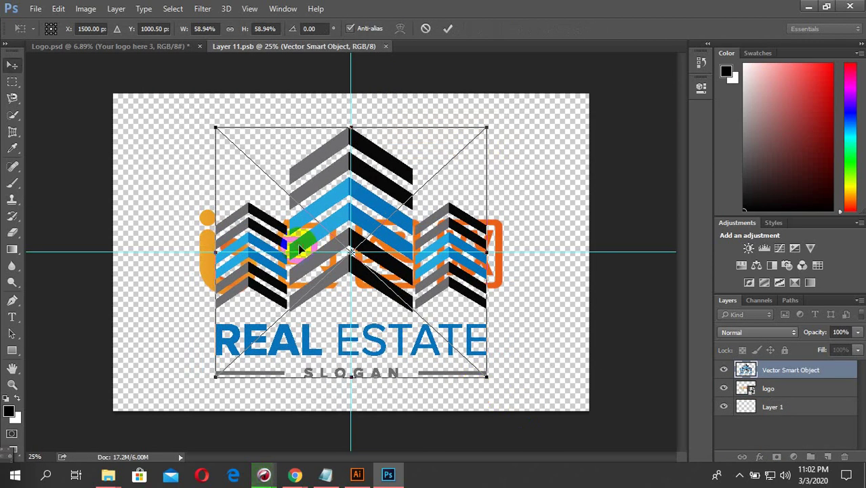
left_click(723, 388)
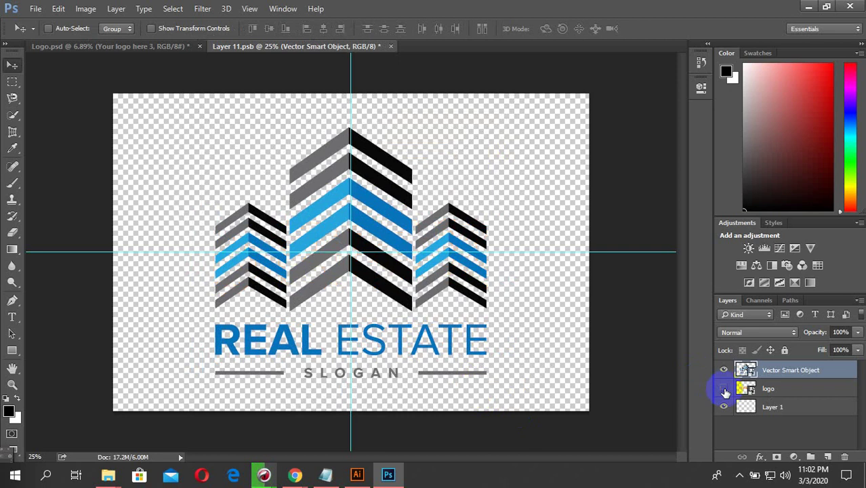
left_click(390, 46)
left_click(359, 181)
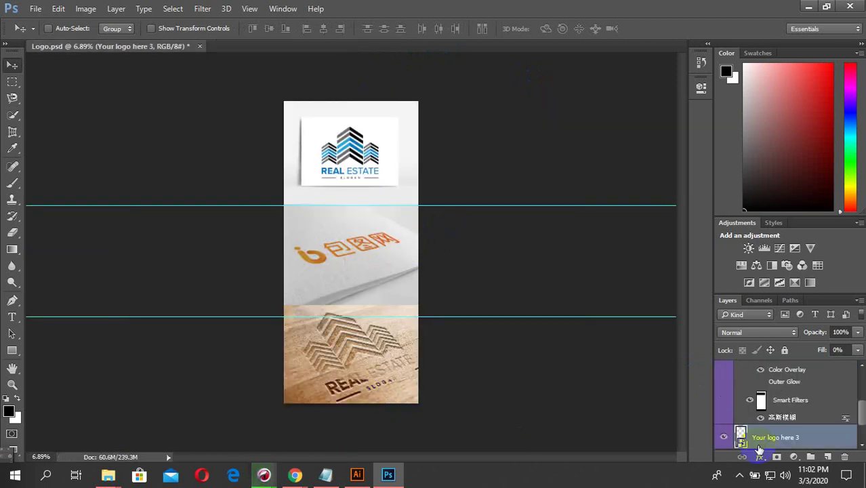
- Shrink the wooden scene's logo further with Free Transform and save it
double_click(741, 434)
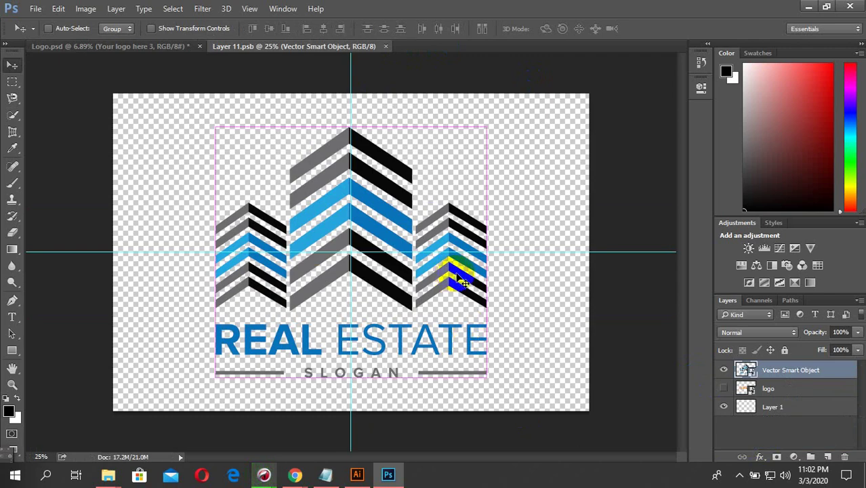
key("ctrl+t")
left_click_drag(489, 130, 429, 183)
key("Return")
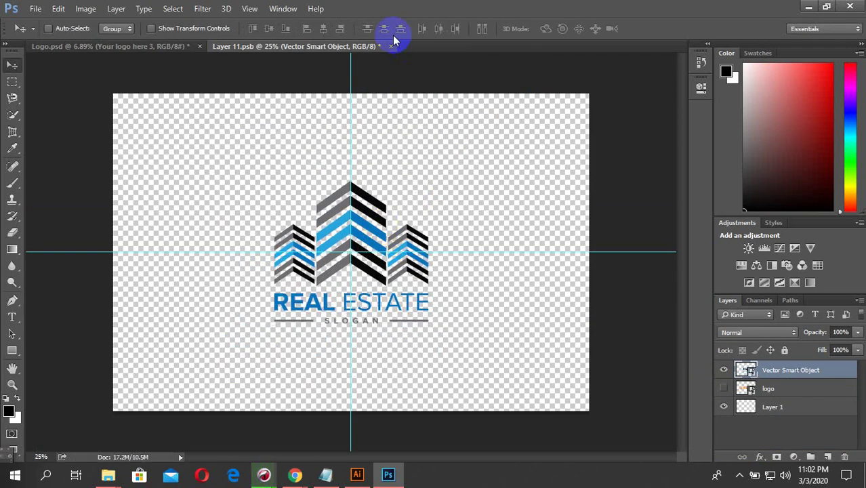
left_click(390, 46)
left_click(359, 176)
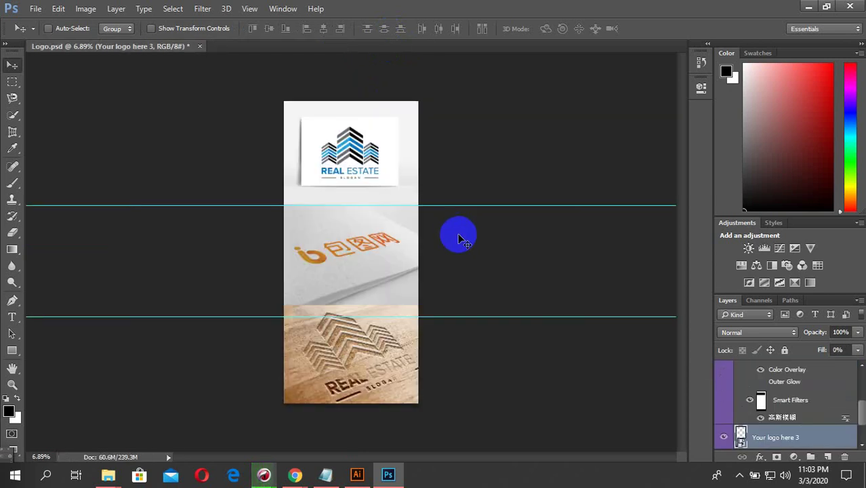
scroll(790, 395, "up", 3)
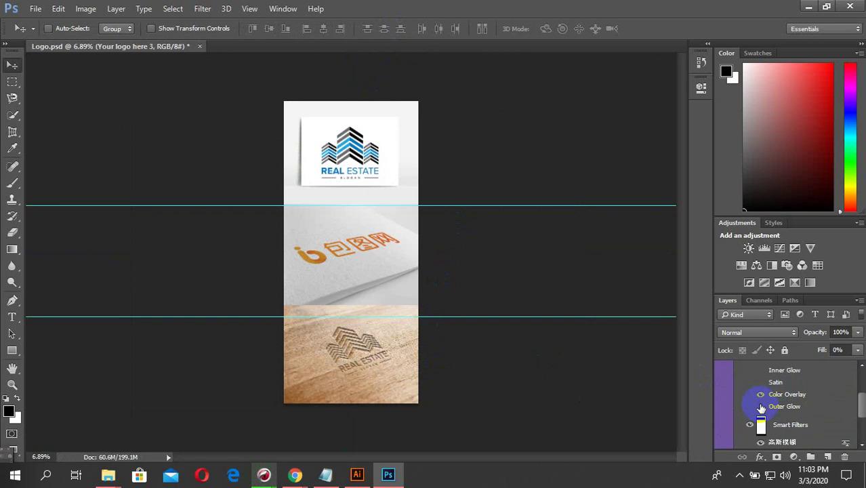
- Paste the logo into 'your logo here 2' over the placeholder, hide the orange logo, and save
double_click(740, 377)
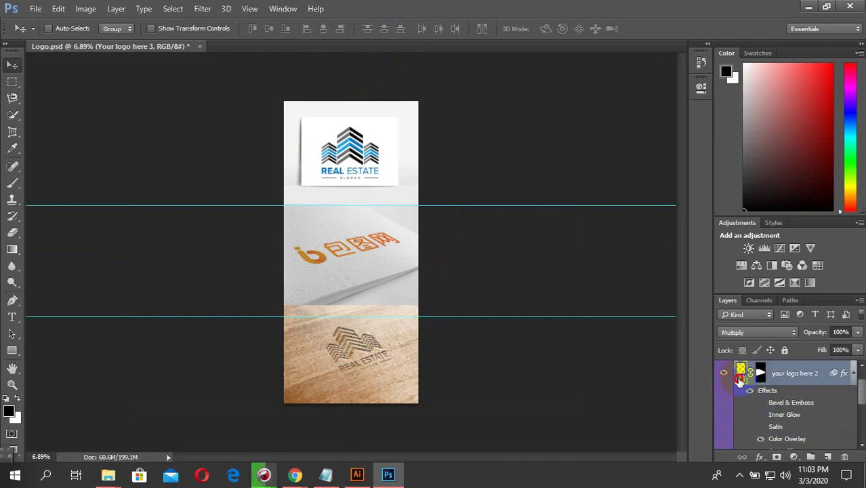
key("ctrl+v")
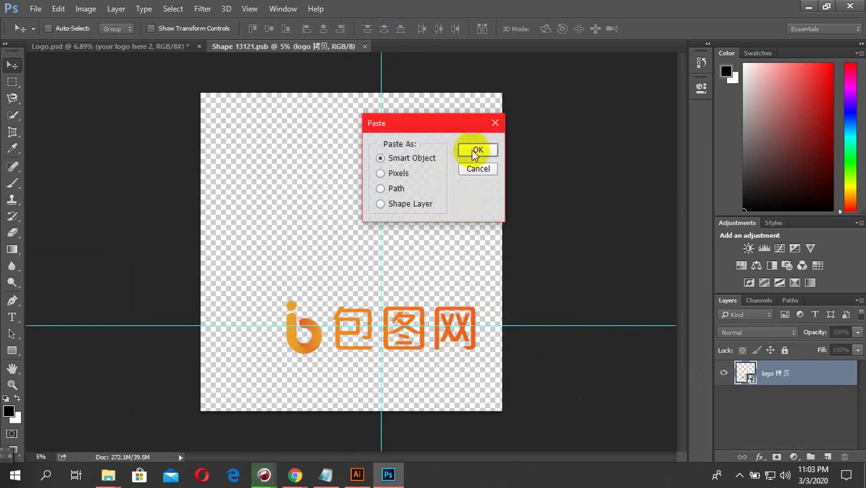
left_click(477, 149)
left_click_drag(389, 254, 425, 328)
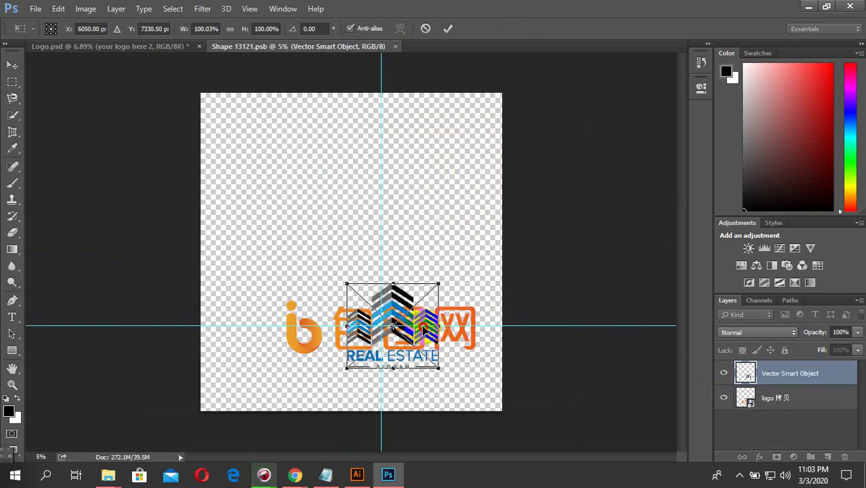
key("Return")
left_click(725, 399)
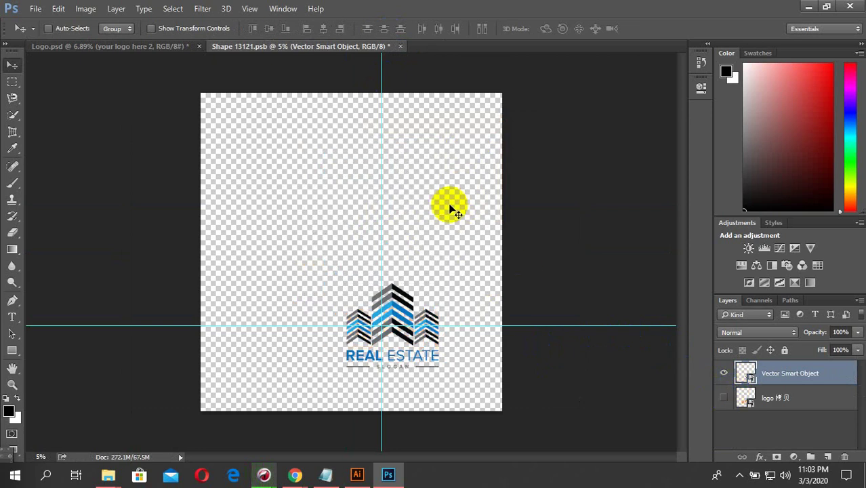
left_click(400, 46)
left_click(366, 181)
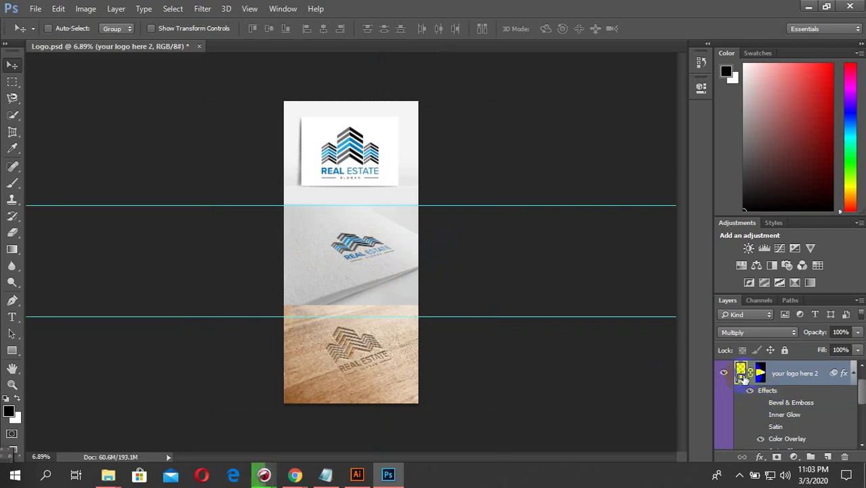
- Enlarge the paper scene's logo to about 136% and save the smart object
double_click(568, 328)
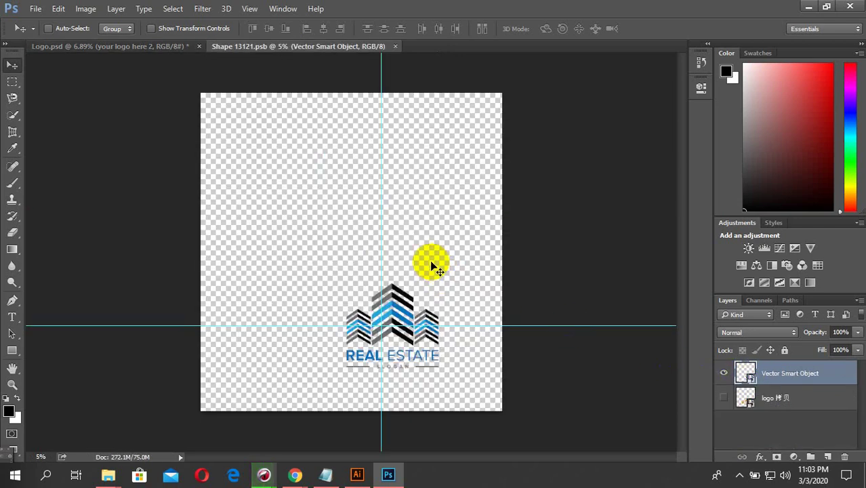
key("ctrl+t")
left_click_drag(437, 293, 454, 267)
key("Return")
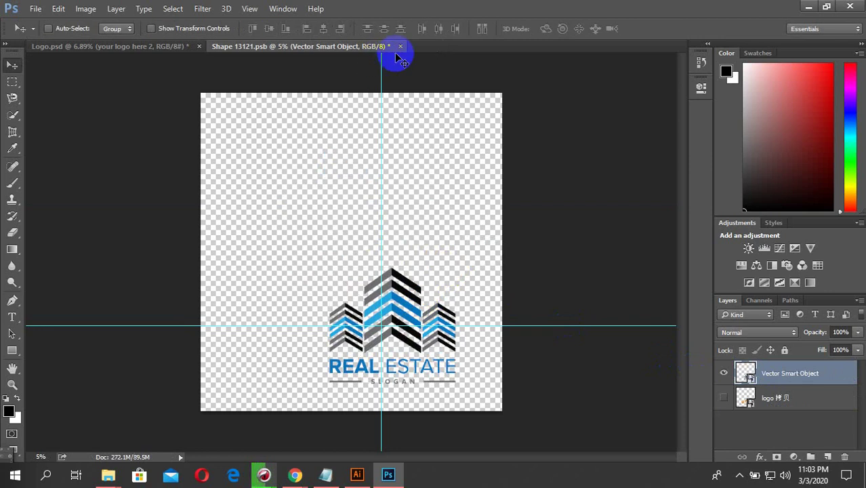
left_click(395, 46)
left_click(358, 179)
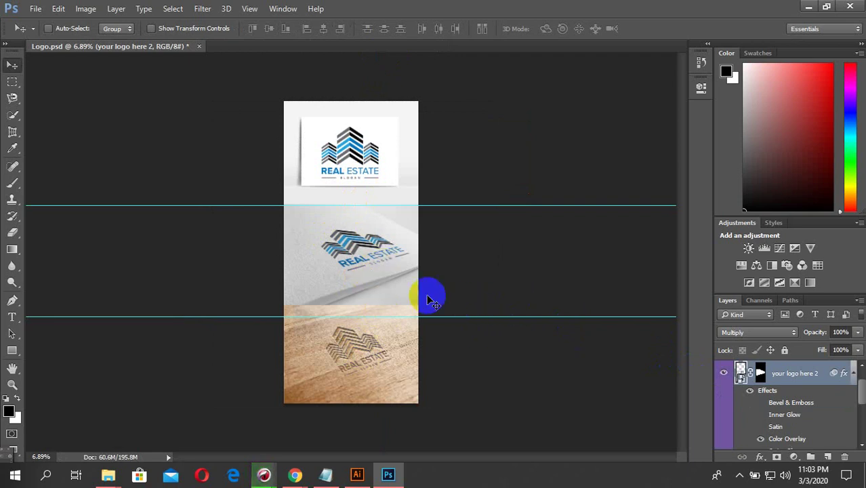
- Enlarge the paper scene's logo further to about 143% and save it
left_click(725, 373)
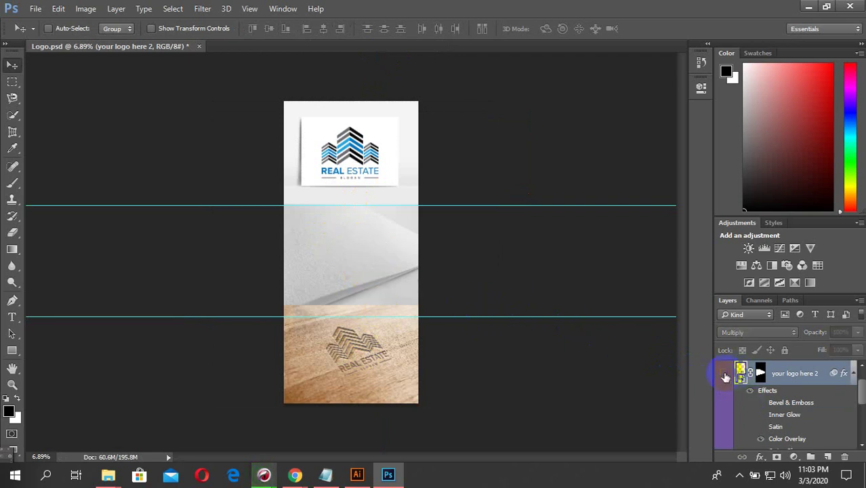
left_click(724, 373)
double_click(740, 373)
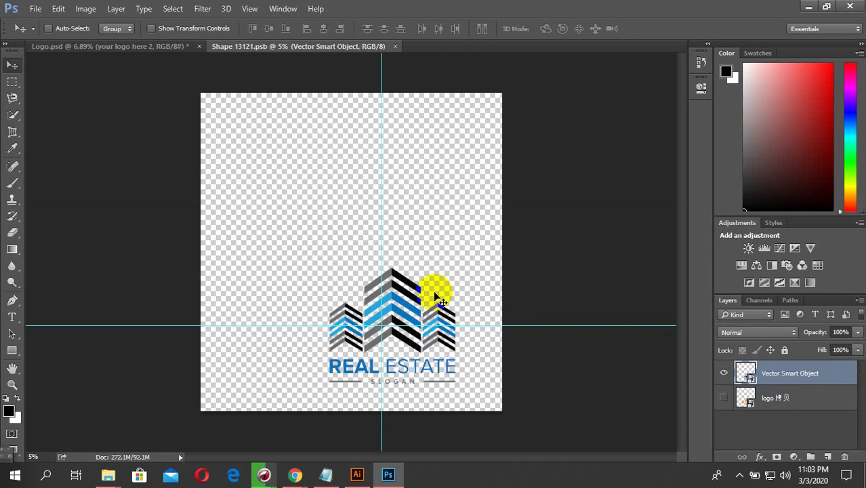
key("ctrl+t")
left_click_drag(453, 267, 454, 263)
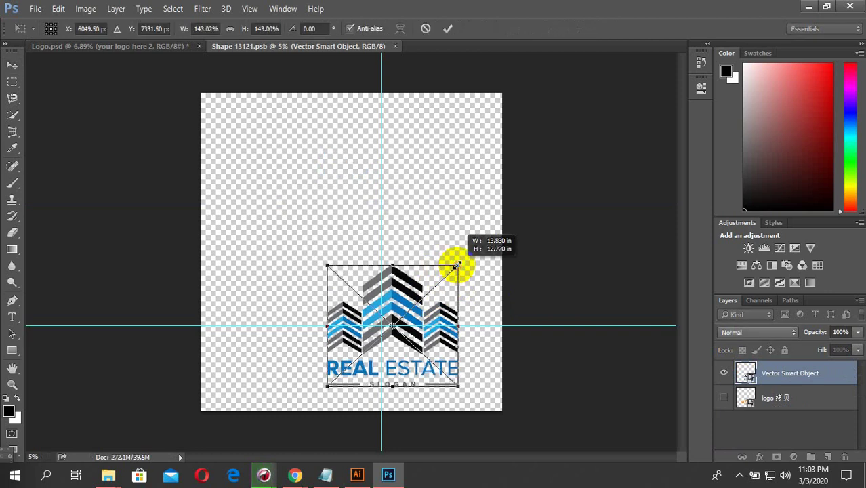
key("Return")
left_click(399, 47)
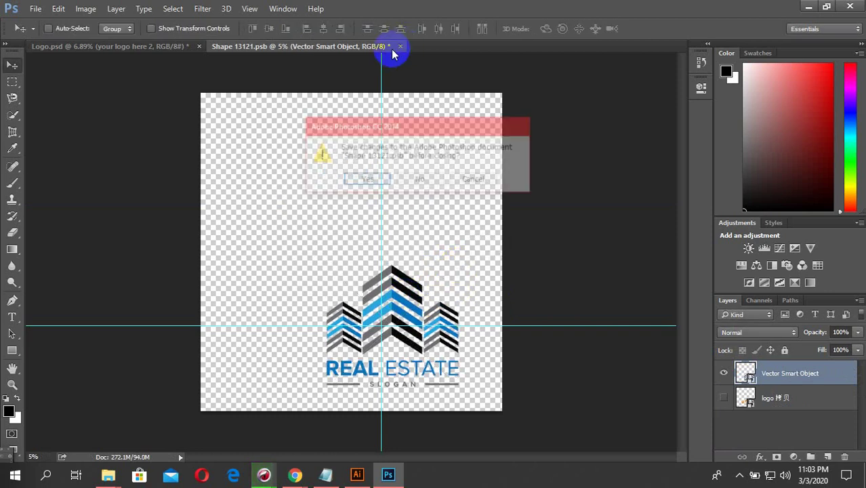
left_click(365, 178)
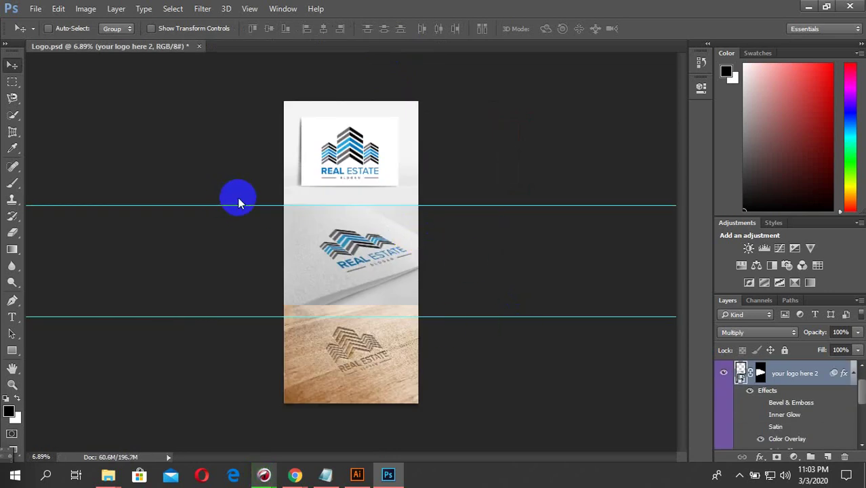
key("ctrl+alt+shift+s")
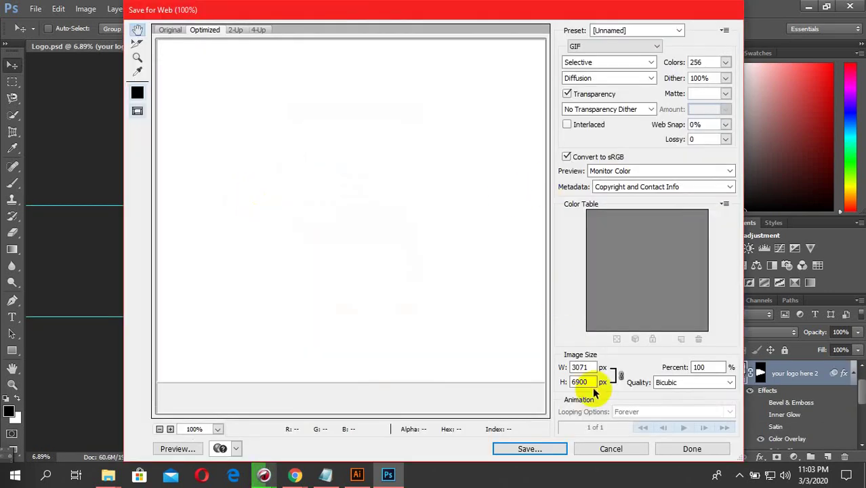
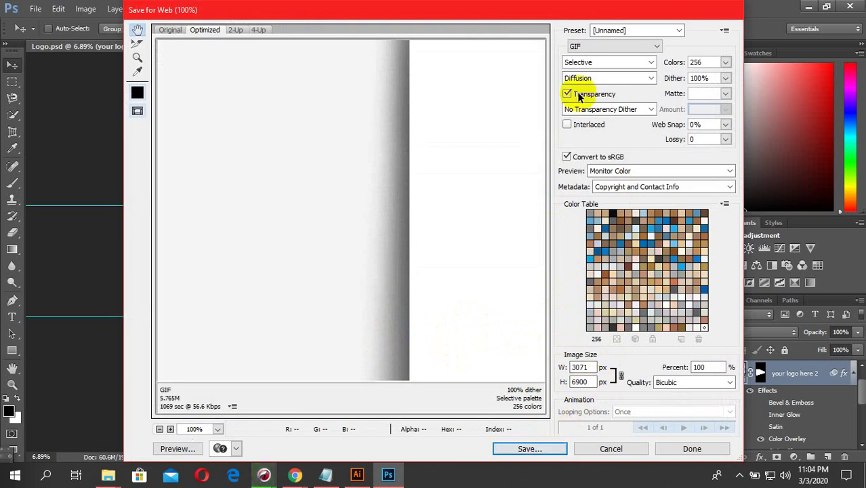
- Switch the Save for Web export to JPEG High, quality 60, and start saving Logo.jpg
left_click(599, 46)
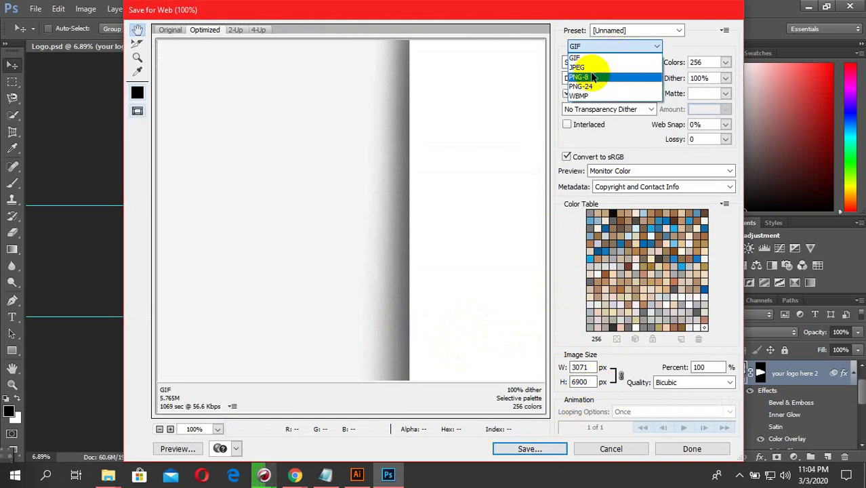
left_click(588, 68)
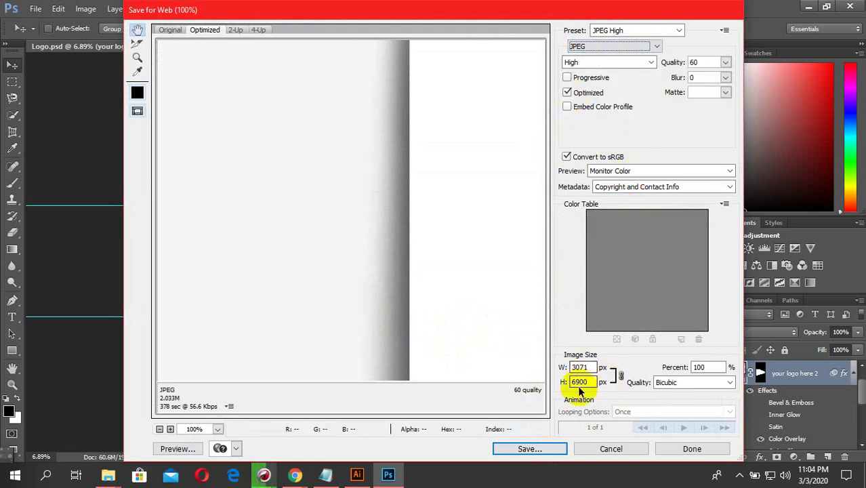
left_click(528, 449)
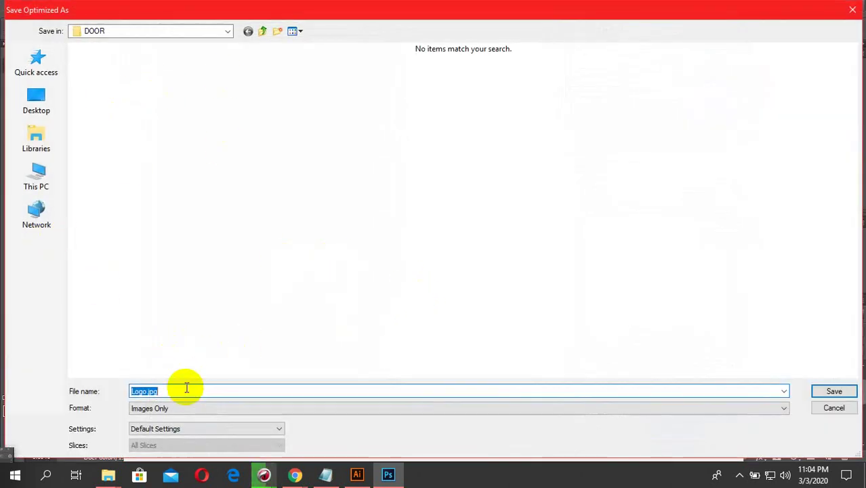
- Clear the suggested file name and browse to F:\All WORK ONLINE\pikbest, using large icons
left_click_drag(322, 391, 110, 402)
key("BackSpace")
left_click(34, 99)
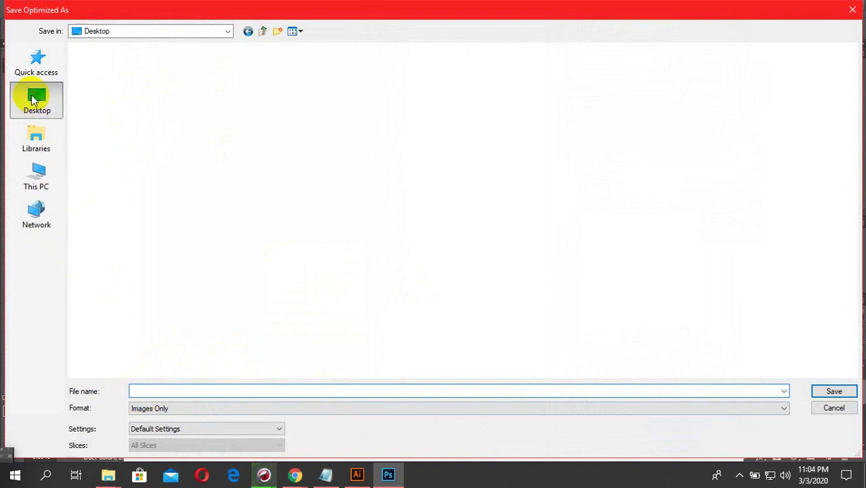
double_click(373, 63)
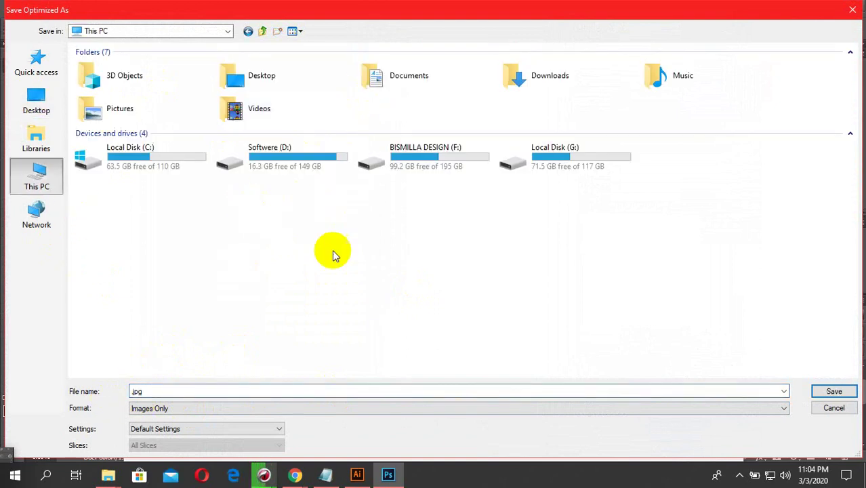
double_click(384, 166)
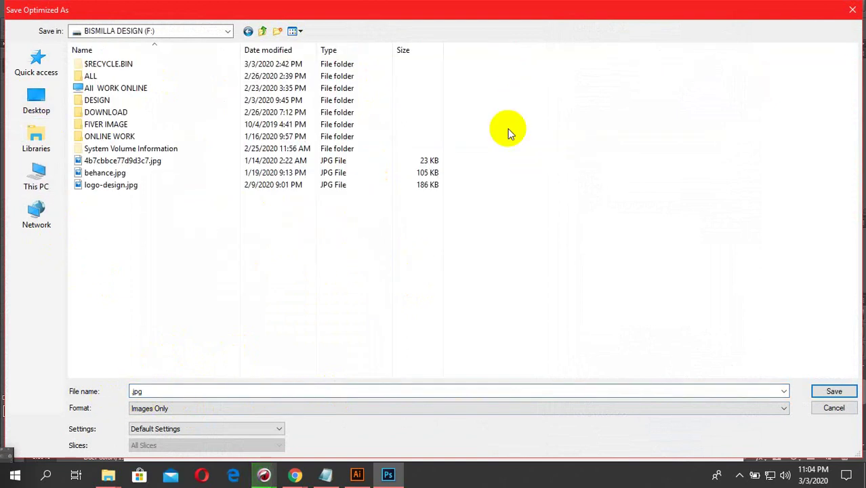
left_click(295, 31)
left_click(326, 60)
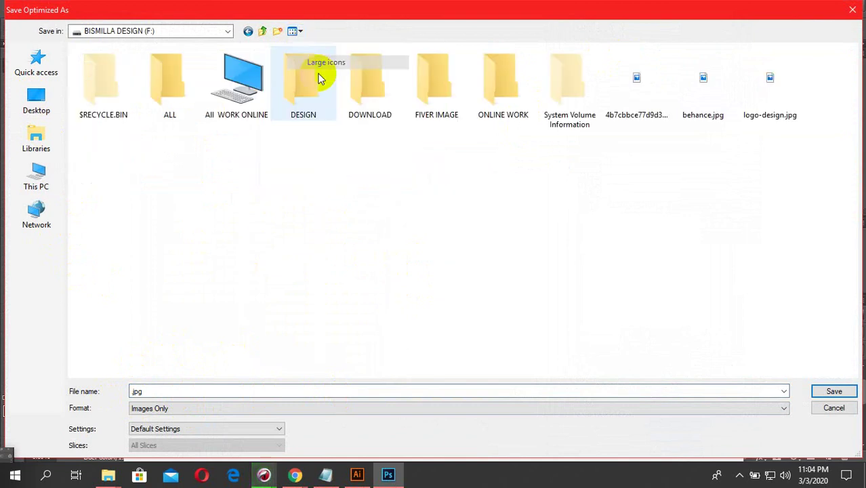
double_click(235, 94)
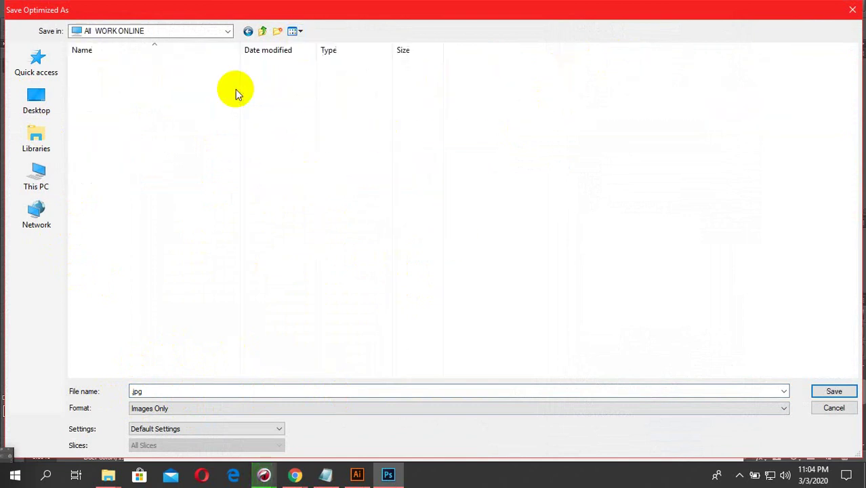
left_click(295, 31)
left_click(326, 60)
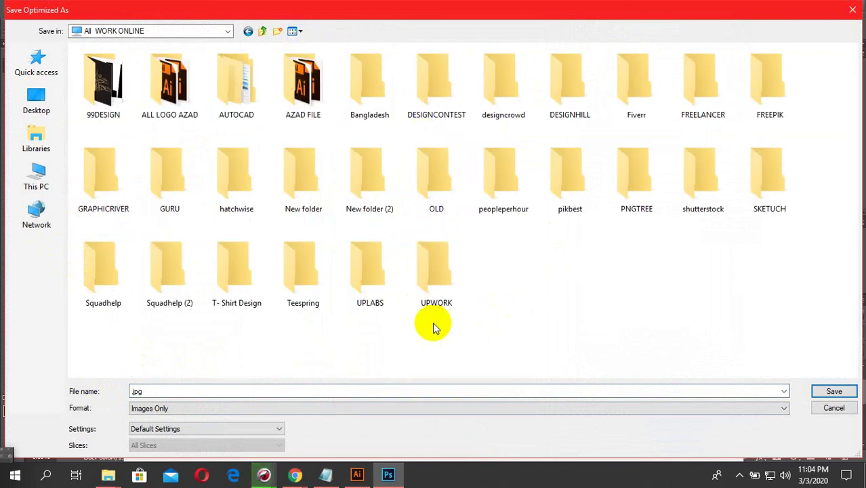
left_click(377, 260)
double_click(569, 174)
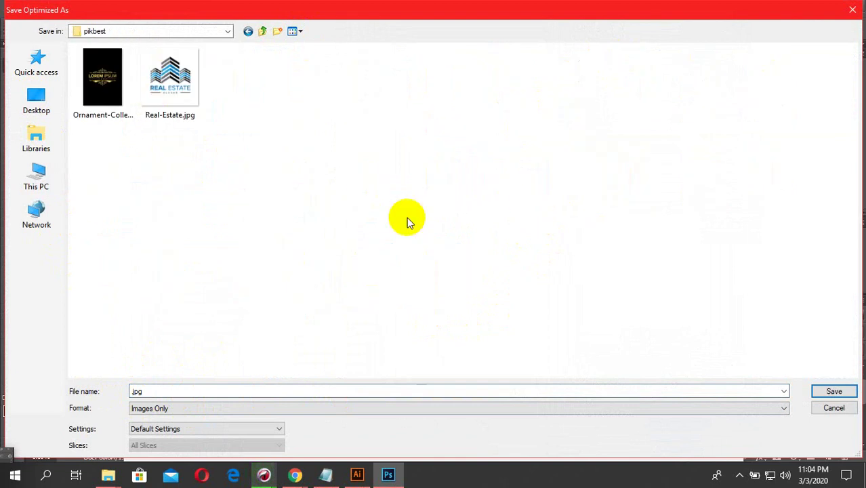
- Create a new folder inside pikbest and save the image into it as Real-Estate.jpg
left_click(178, 95)
left_click(203, 392)
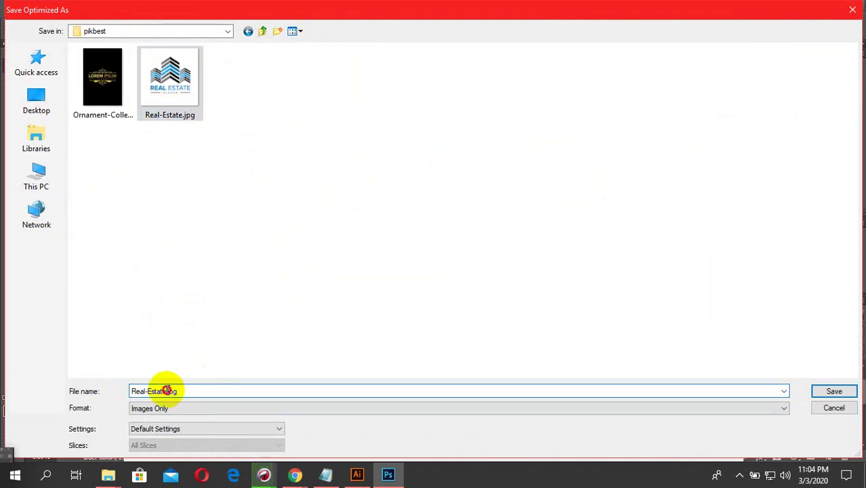
left_click_drag(167, 391, 275, 391)
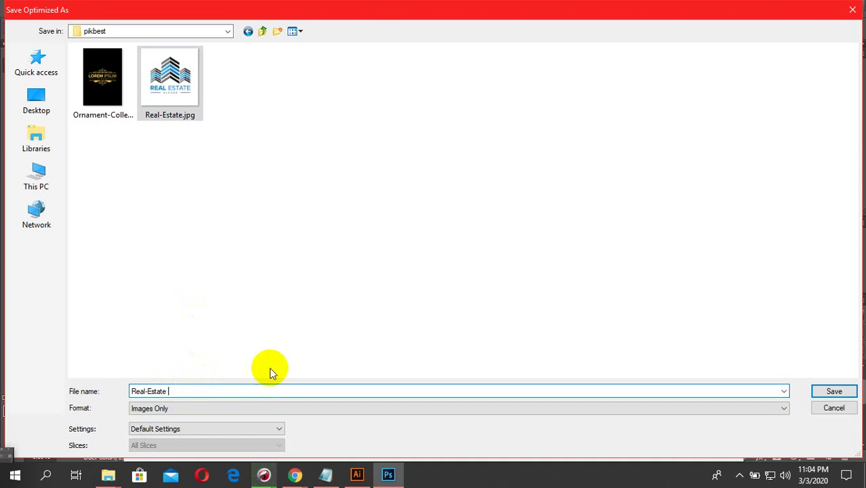
right_click(252, 170)
mouse_move(338, 306)
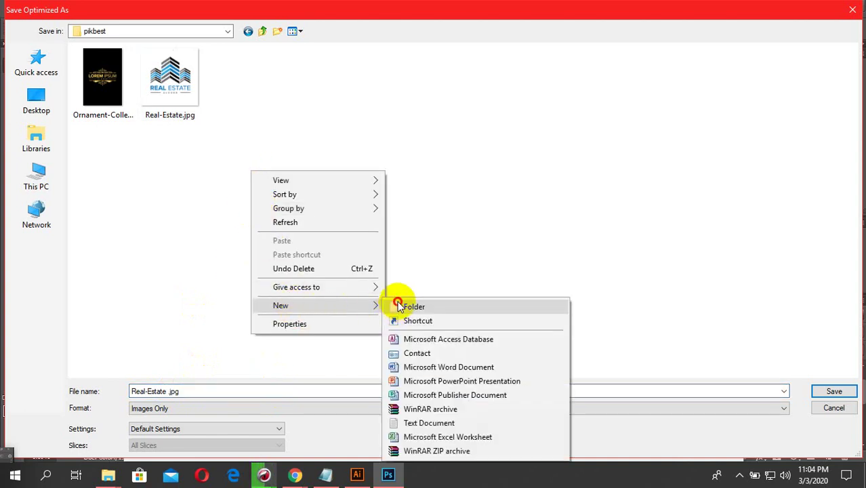
left_click(396, 304)
left_click(224, 83)
left_click(113, 79)
double_click(113, 80)
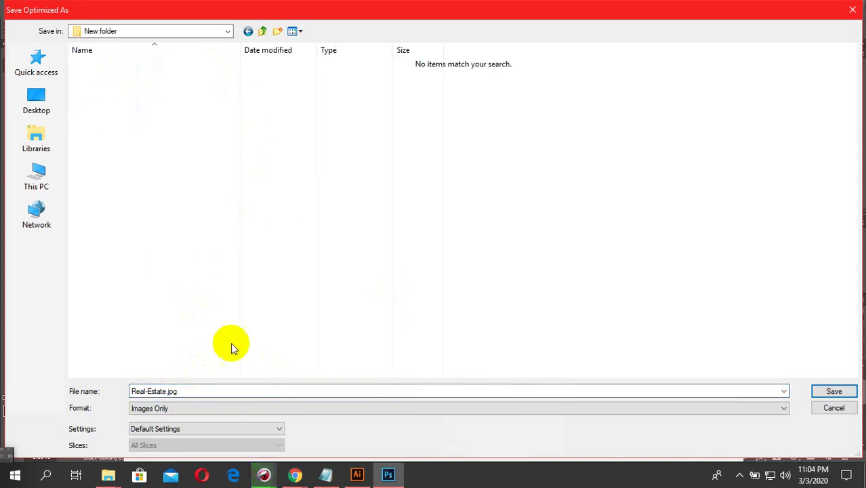
left_click(819, 393)
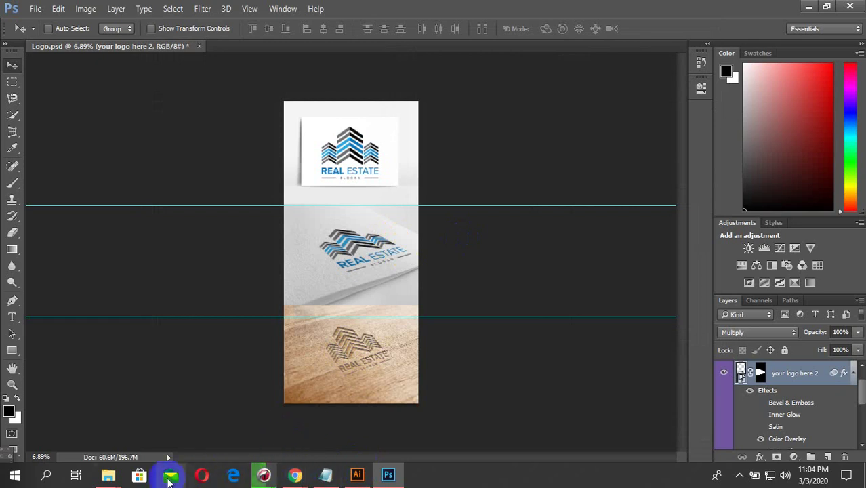
- Copy Real-Estate.jpg from New folder into pikbest, replacing the existing file
mouse_move(121, 481)
left_click(200, 434)
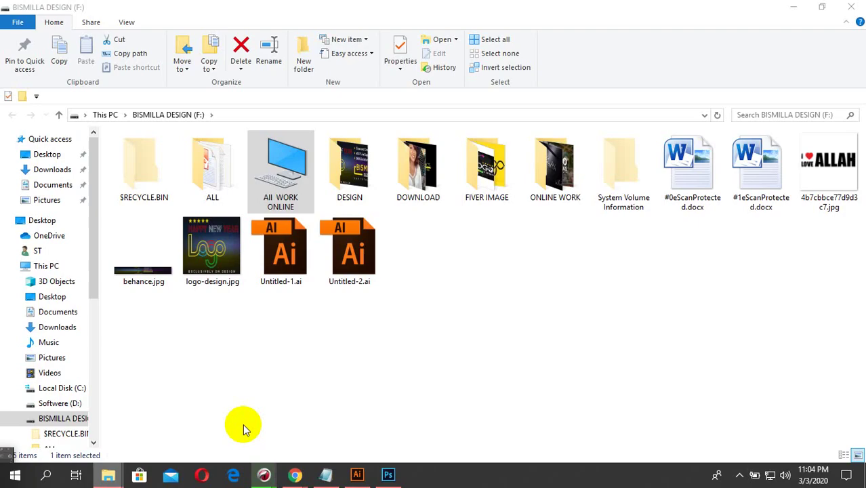
double_click(281, 175)
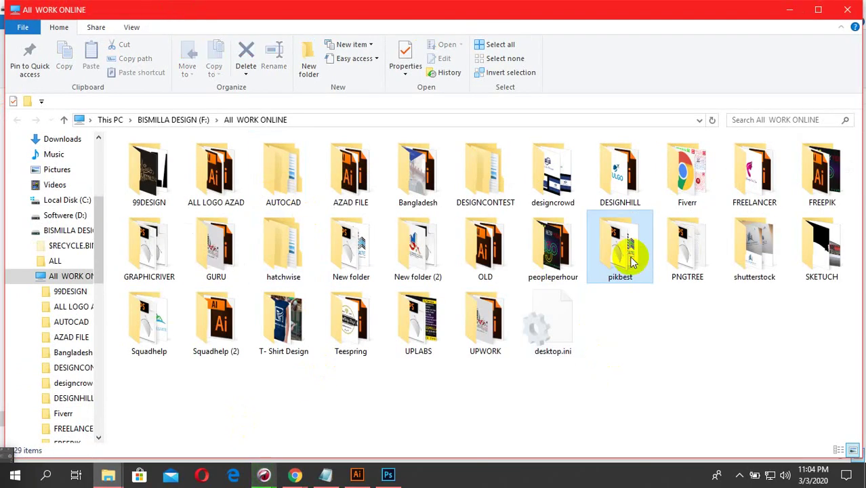
double_click(625, 256)
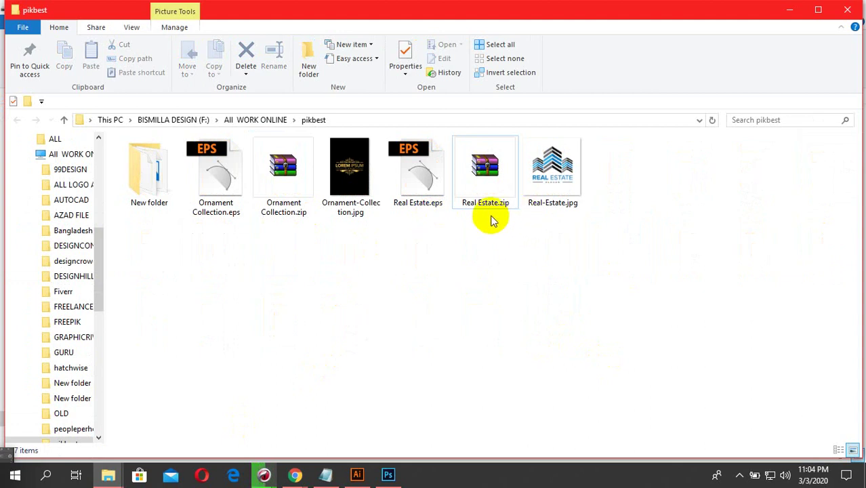
left_click(148, 183)
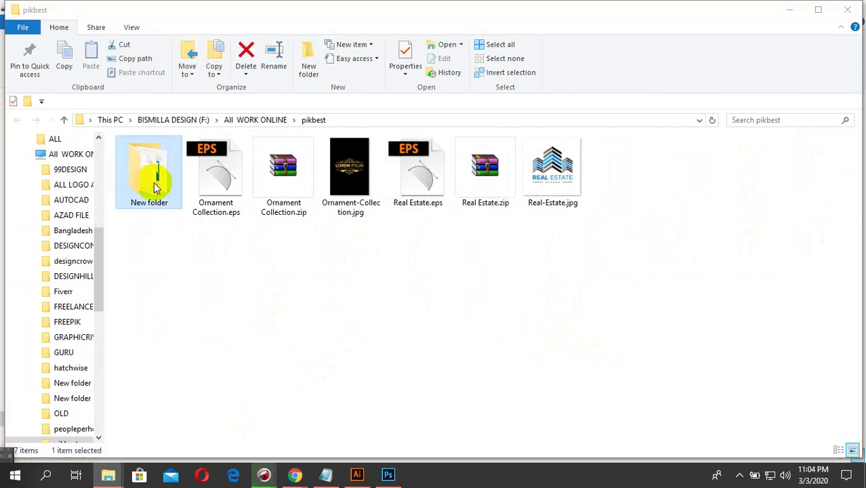
double_click(171, 207)
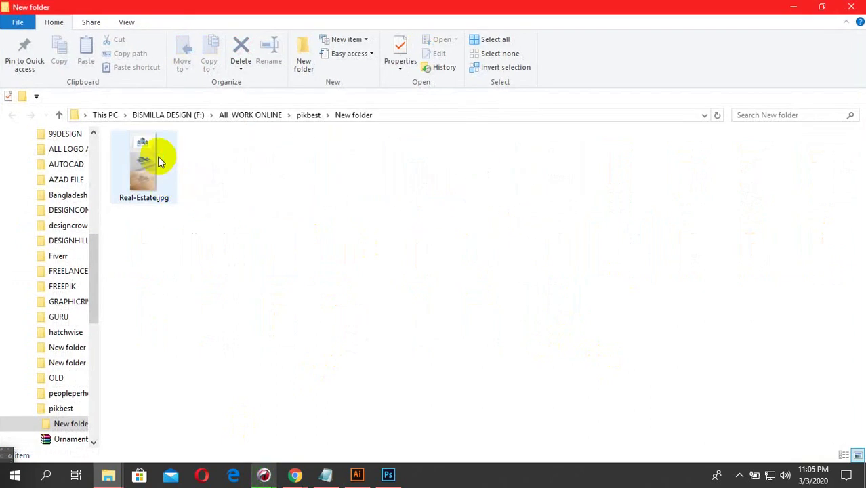
right_click(173, 162)
left_click(144, 166)
right_click(150, 168)
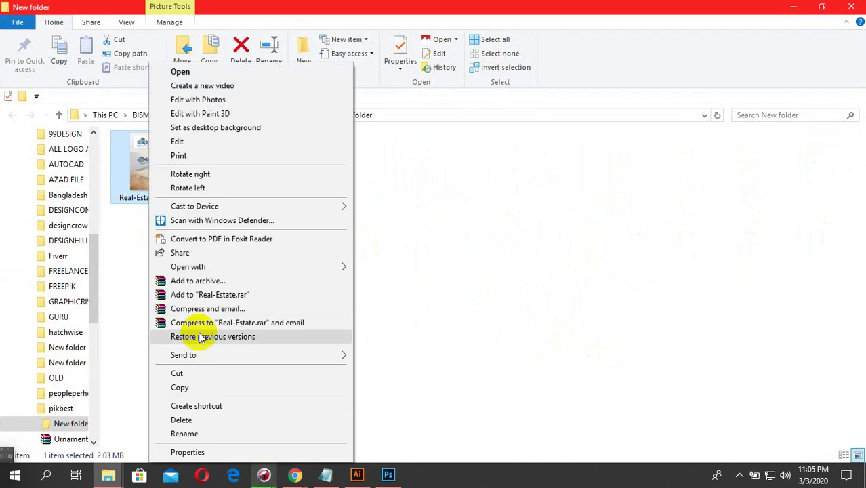
left_click(194, 388)
left_click(310, 115)
right_click(605, 208)
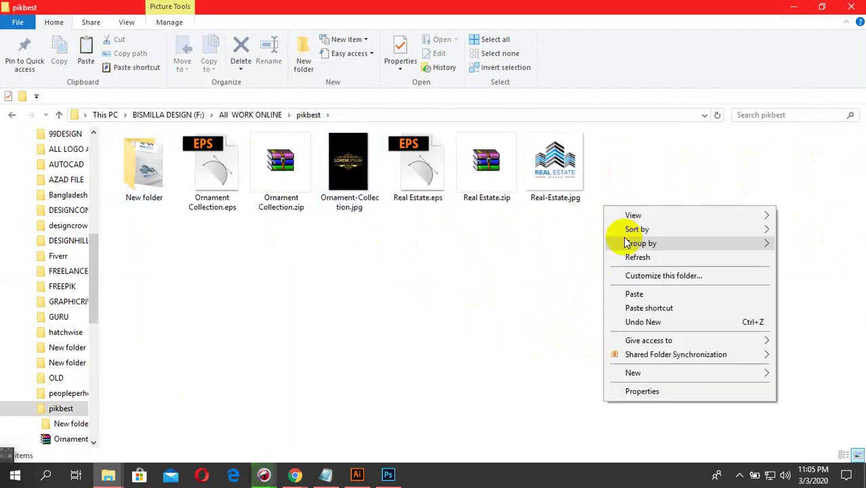
left_click(632, 293)
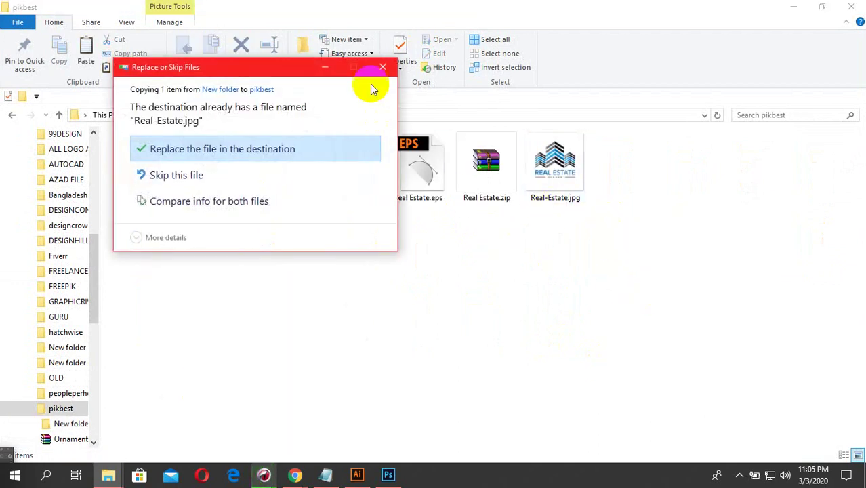
key("Return")
- Rename the pikbest copy to Real-Estate.jpg 1, accepting the extension change
left_click(553, 185)
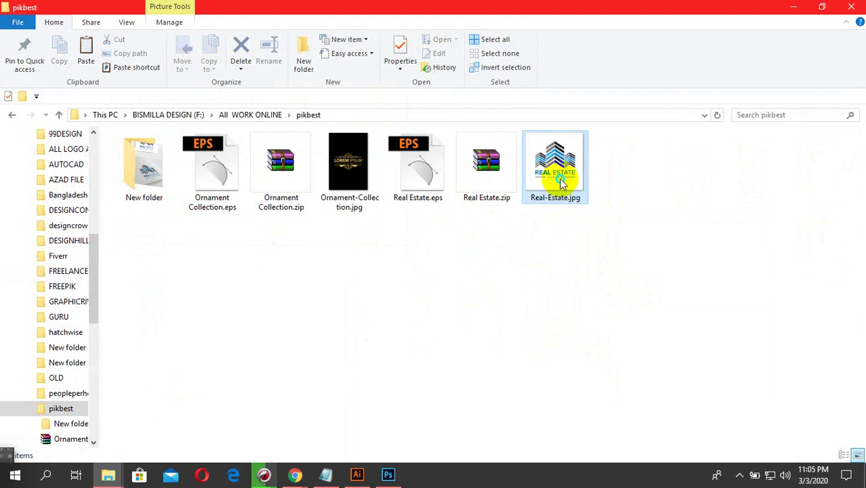
right_click(553, 185)
left_click(600, 433)
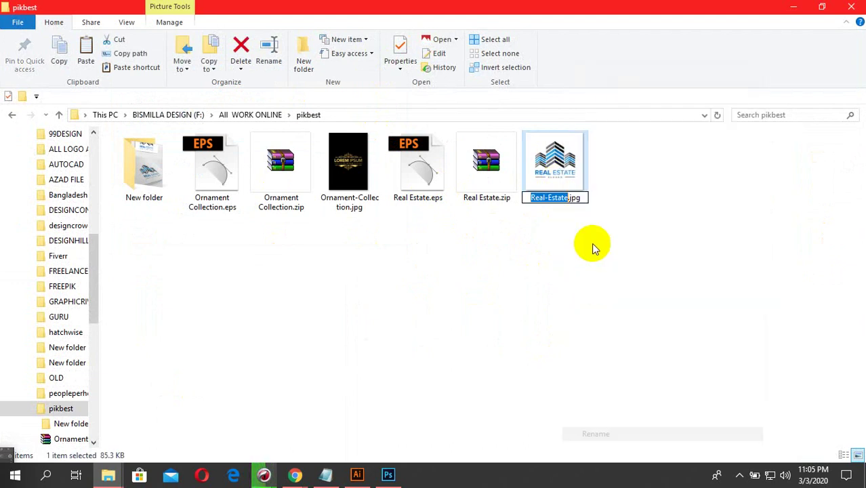
left_click(584, 198)
type("1")
key("Return")
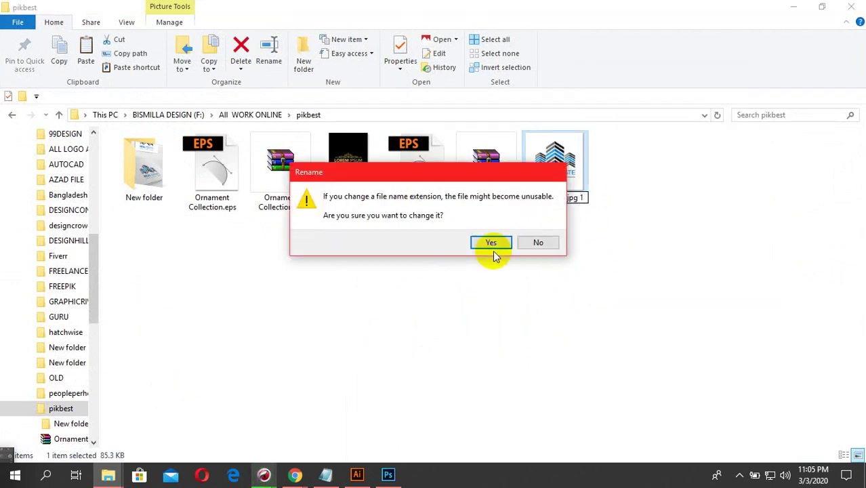
left_click(491, 246)
- Copy Real-Estate.jpg from New folder into pikbest again
left_click(162, 175)
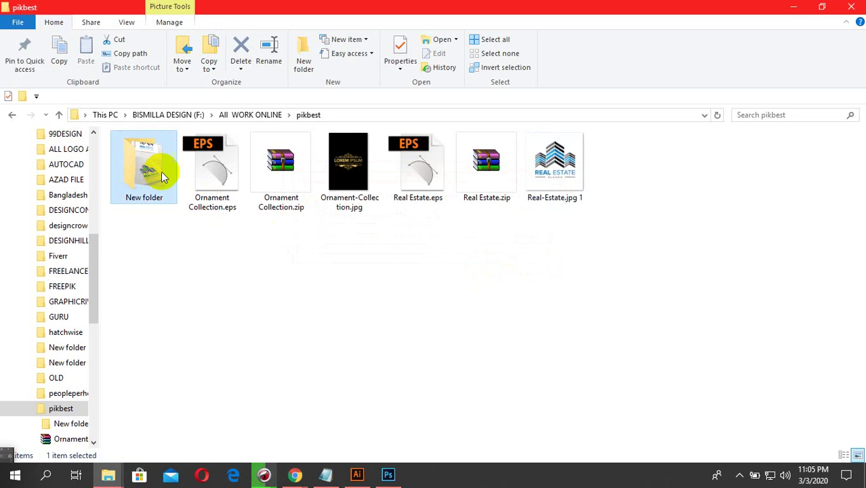
double_click(161, 175)
left_click(155, 156)
right_click(160, 175)
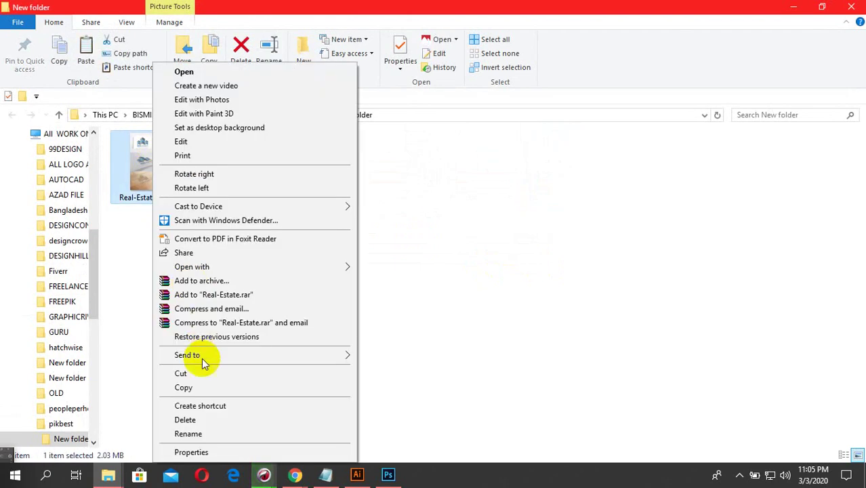
left_click(183, 386)
left_click(309, 114)
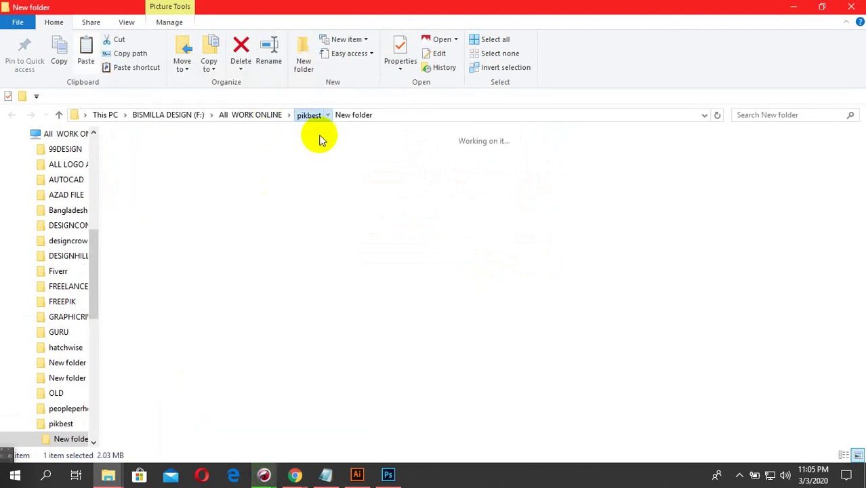
right_click(611, 229)
left_click(640, 313)
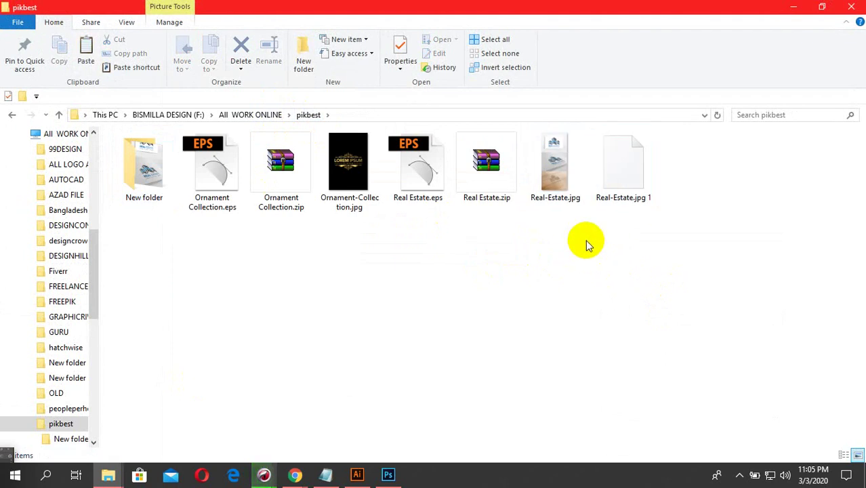
- Delete Real-Estate.jpg 1 and select the three Ornament Collection files
left_click_drag(655, 243, 619, 172)
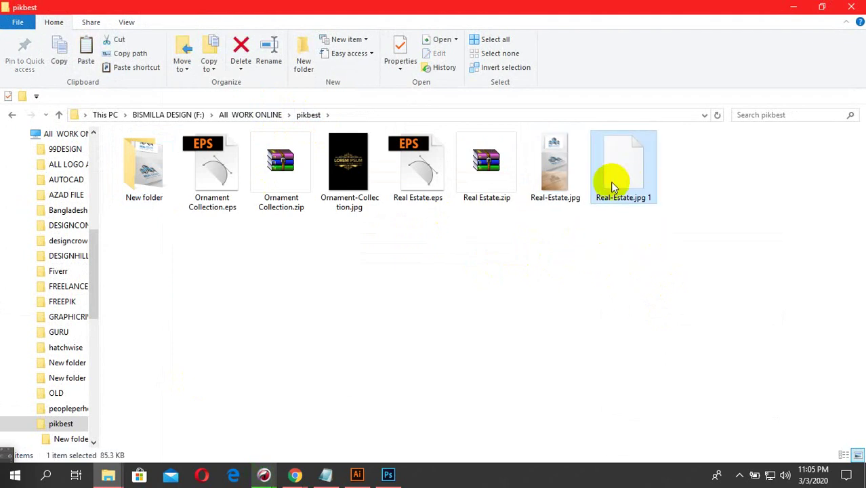
key("Delete")
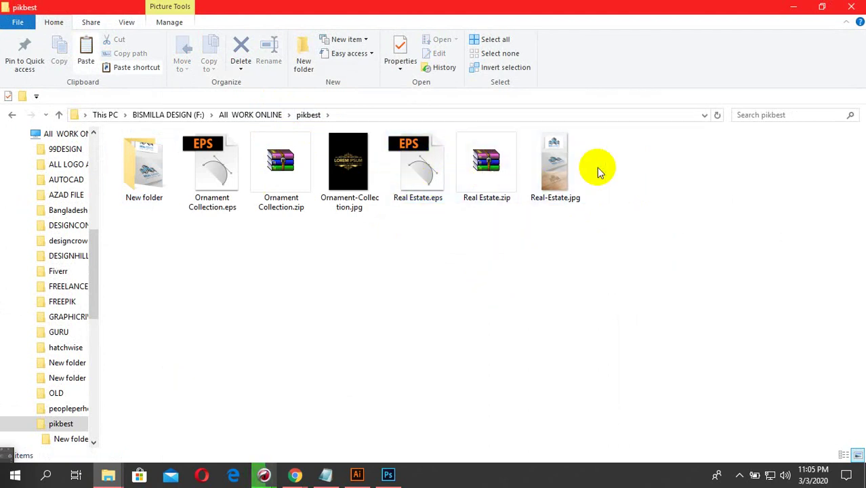
left_click_drag(362, 238, 224, 175)
- Create New folder (2) in pikbest and move the three Ornament Collection files into it
right_click(247, 294)
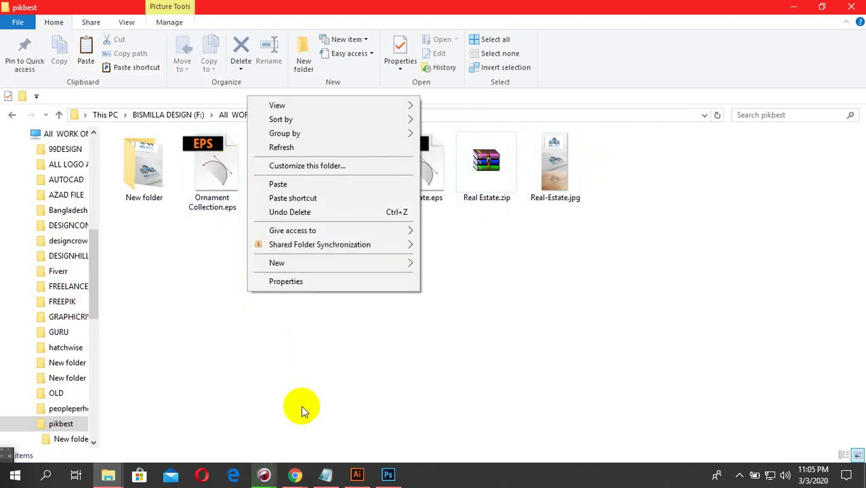
mouse_move(363, 266)
left_click(444, 261)
left_click(303, 261)
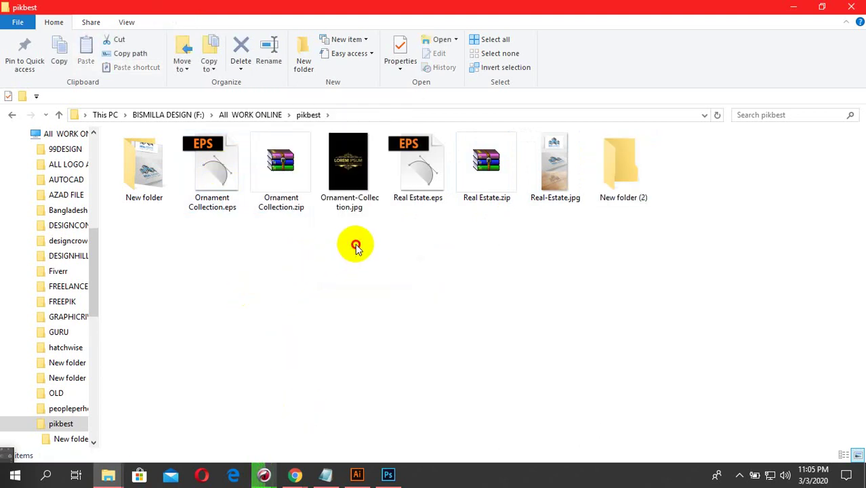
left_click_drag(353, 244, 210, 171)
left_click(387, 244)
left_click_drag(426, 230, 268, 264)
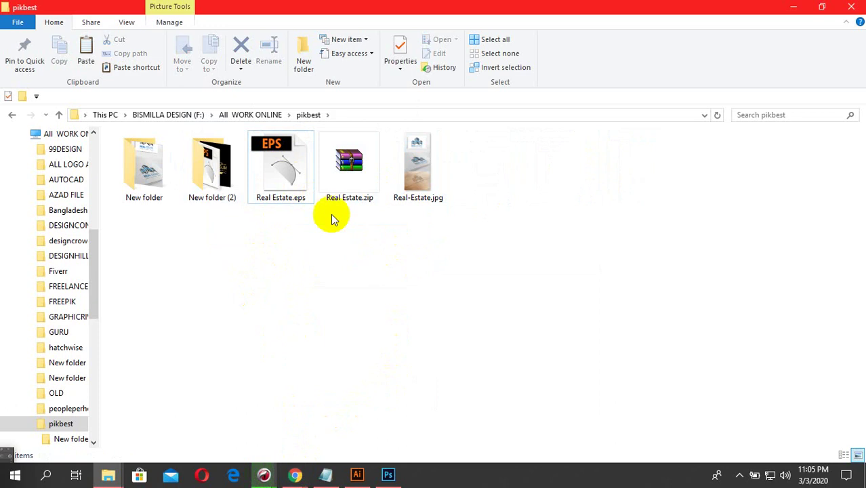
left_click(739, 478)
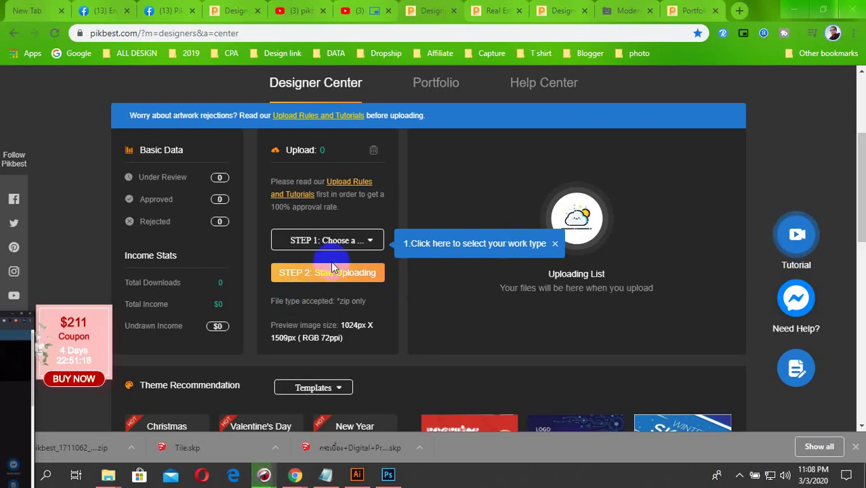
- Set the Pikbest work type to Others and upload Real Estate.zip from the pikbest folder
left_click(351, 243)
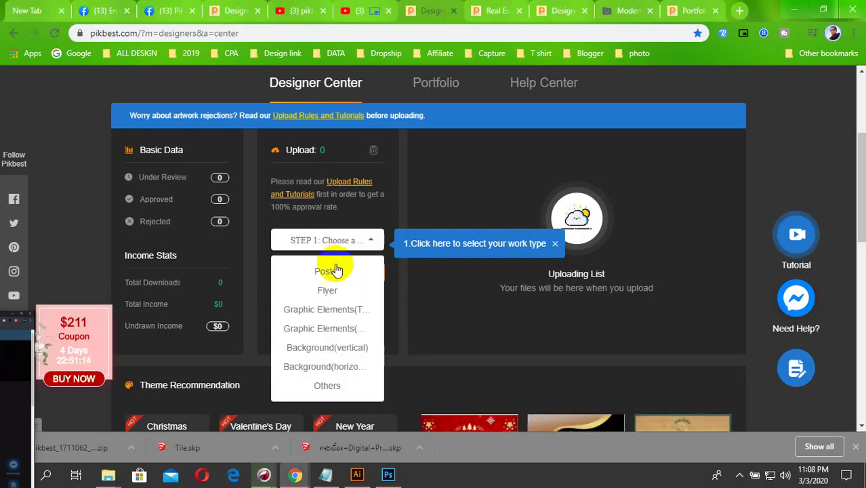
left_click(336, 385)
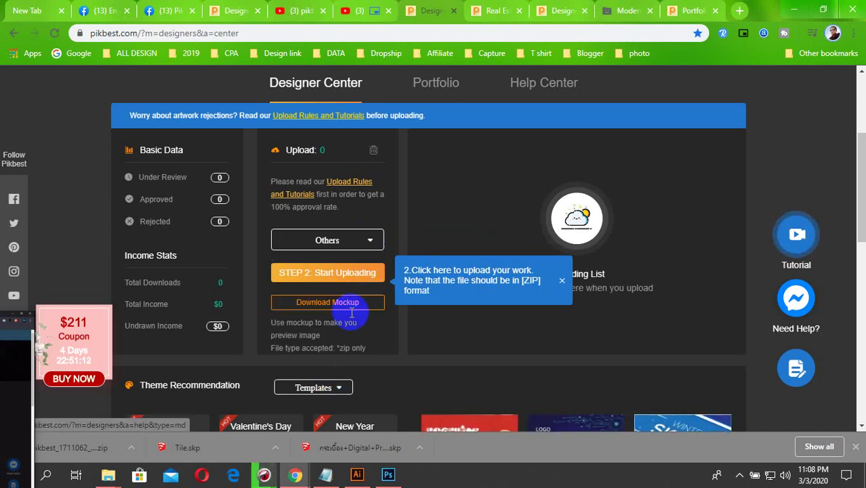
left_click(342, 275)
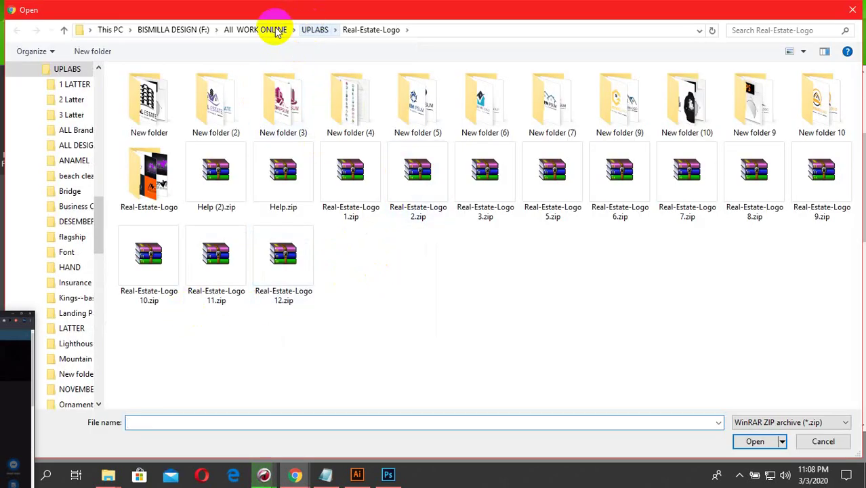
left_click(276, 32)
double_click(620, 193)
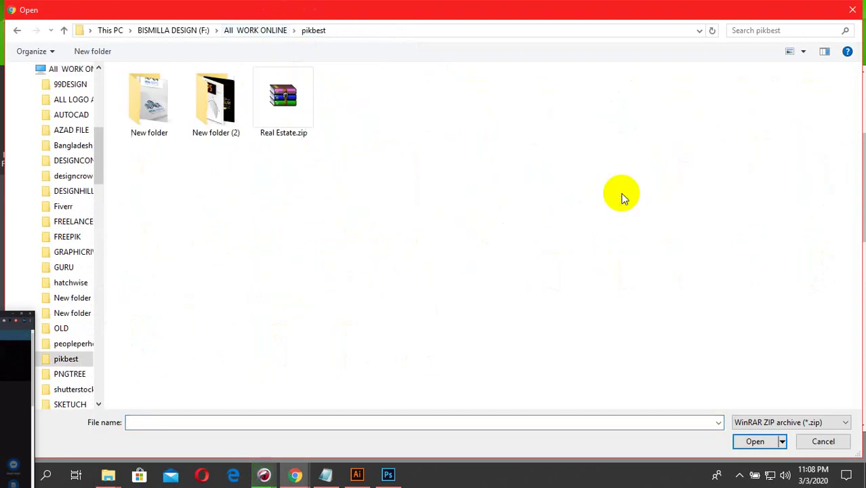
double_click(294, 121)
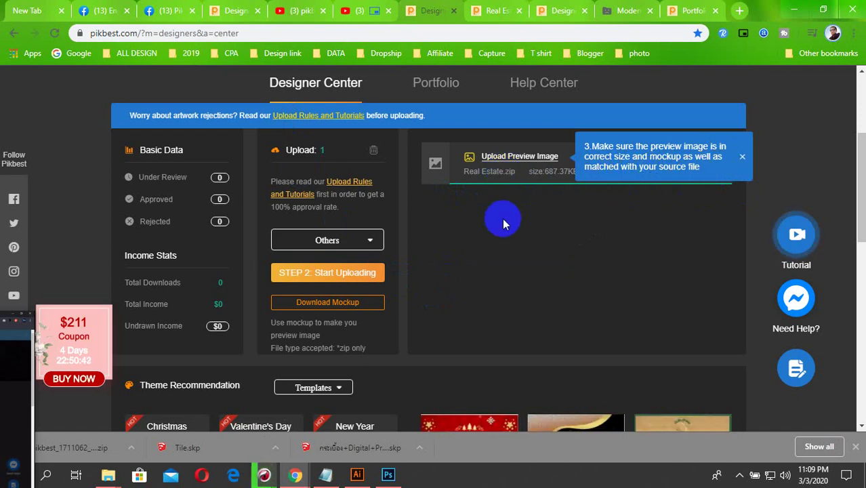
left_click(350, 279)
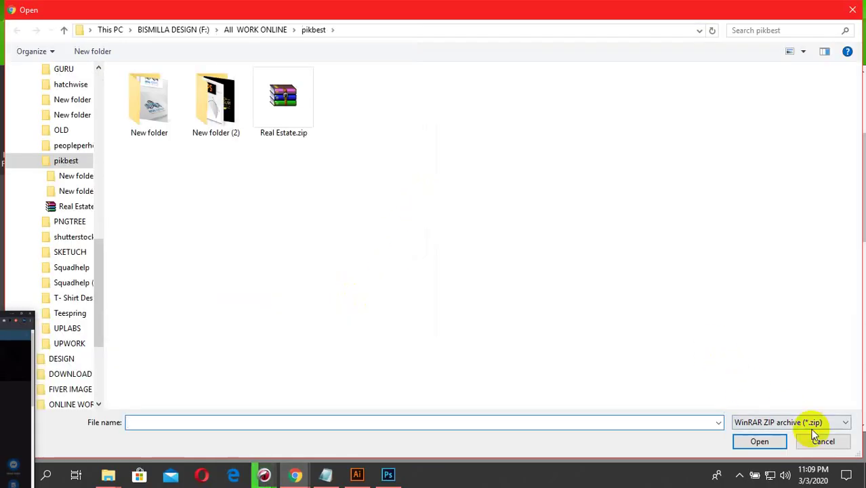
- Attach Real-Estate.jpg as the preview for Real Estate.zip and open Edit Information
left_click(832, 442)
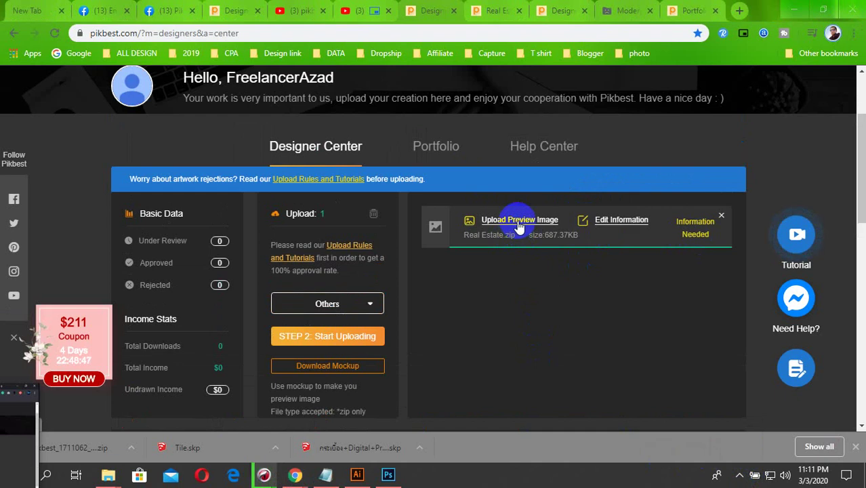
left_click(522, 229)
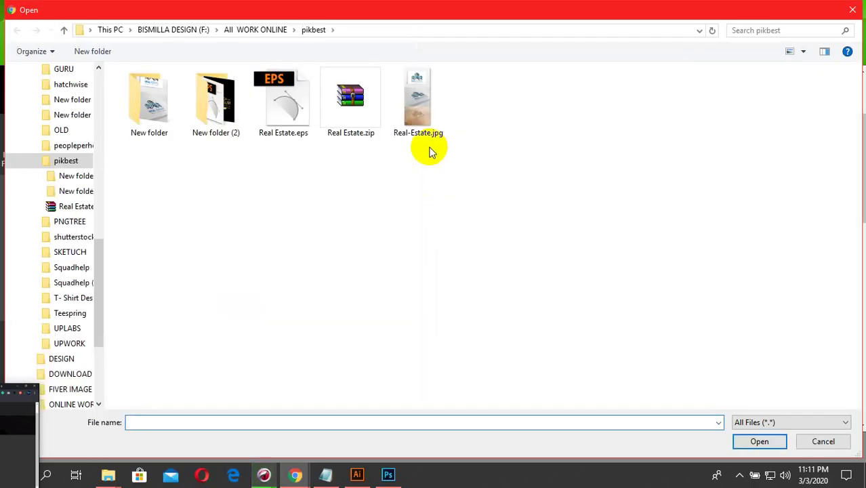
double_click(425, 125)
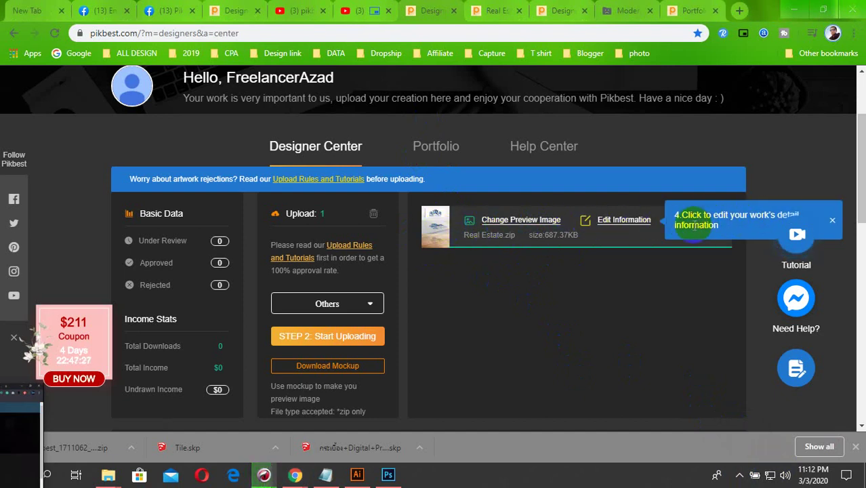
left_click(621, 226)
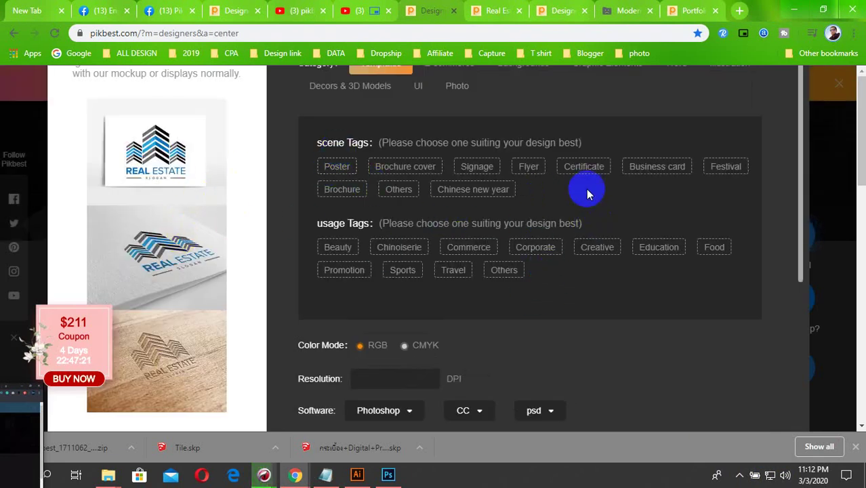
- Settle on Others for both scene and usage tags, with CMYK and Illustrator CC ai
left_click(399, 191)
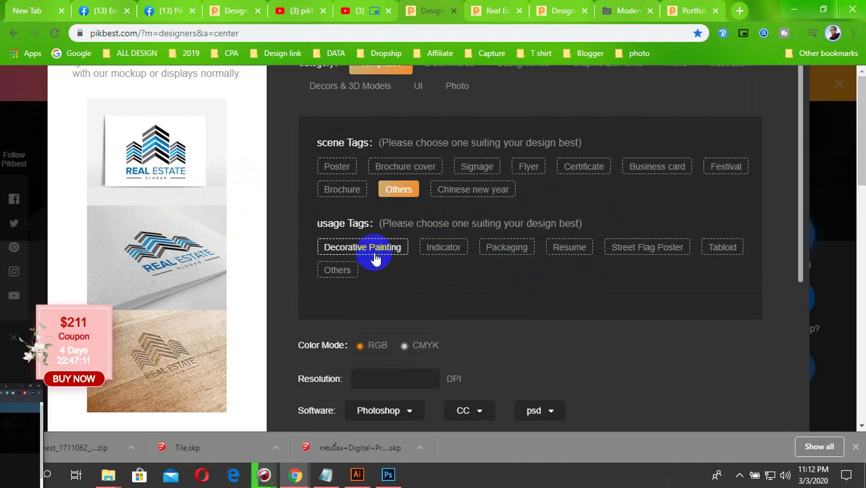
left_click(645, 258)
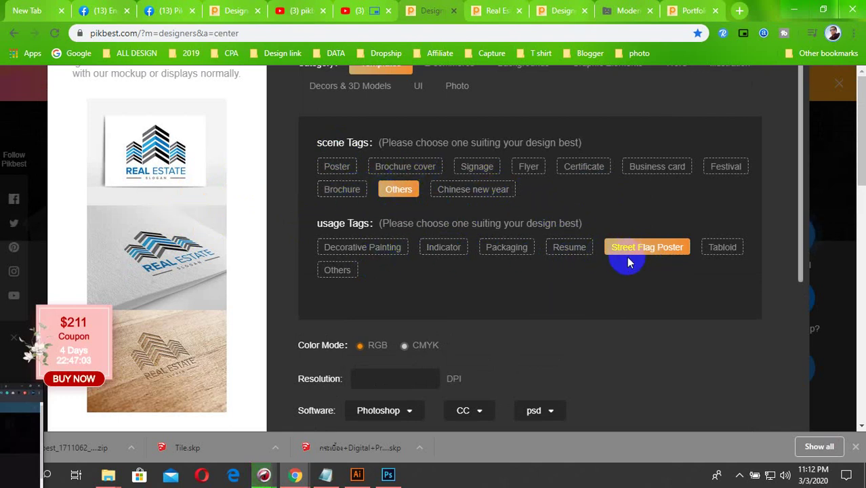
left_click(337, 273)
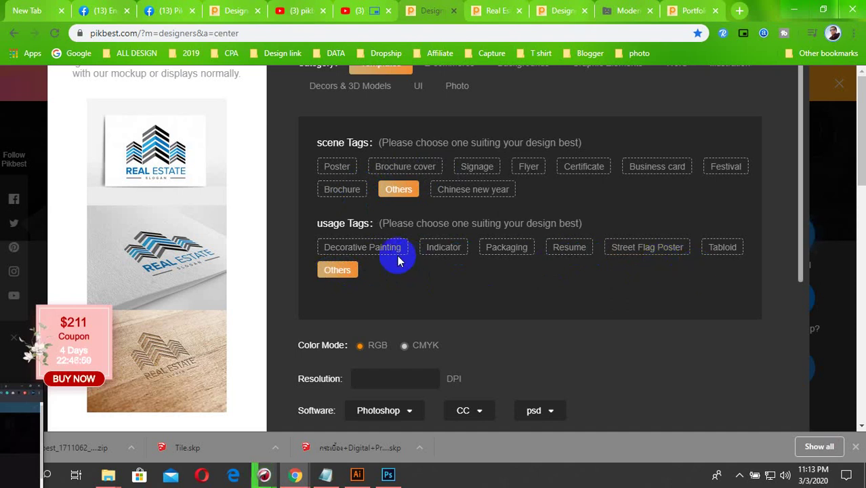
scroll(392, 244, "down", 1)
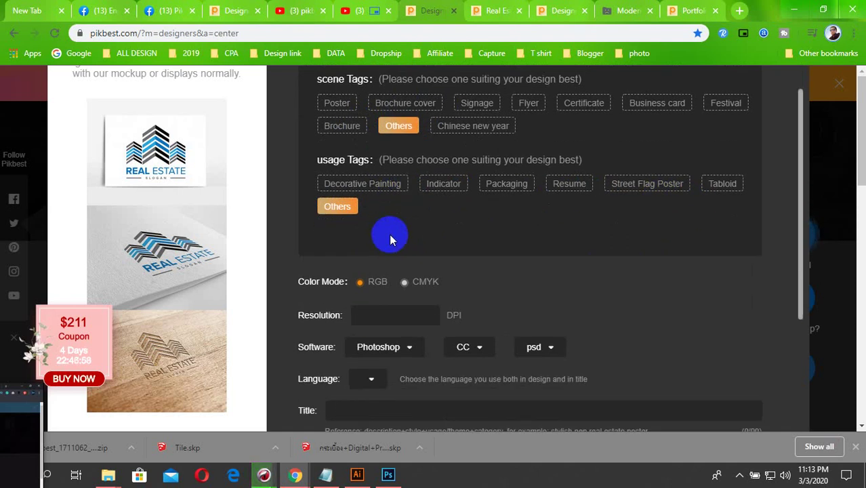
left_click(373, 285)
scroll(414, 311, "up", 1)
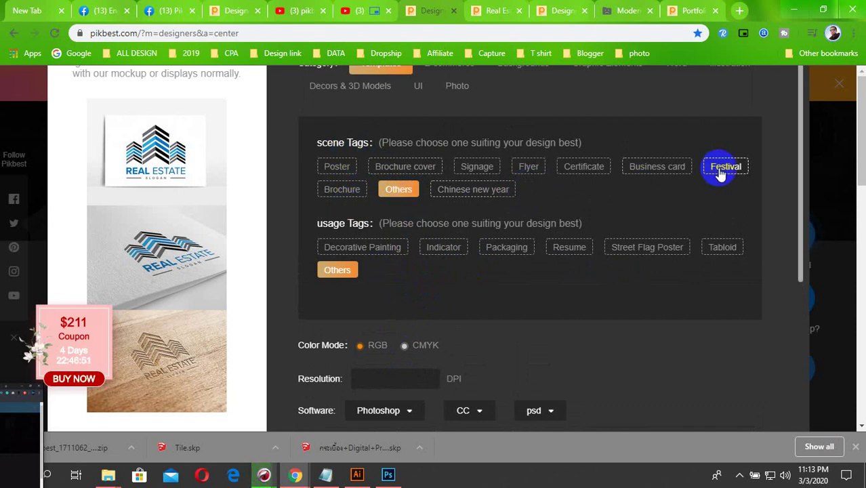
left_click(419, 169)
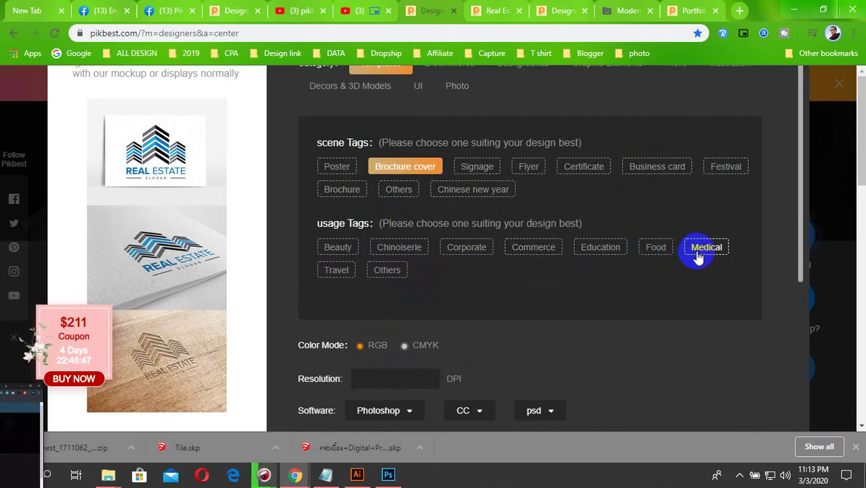
left_click(406, 193)
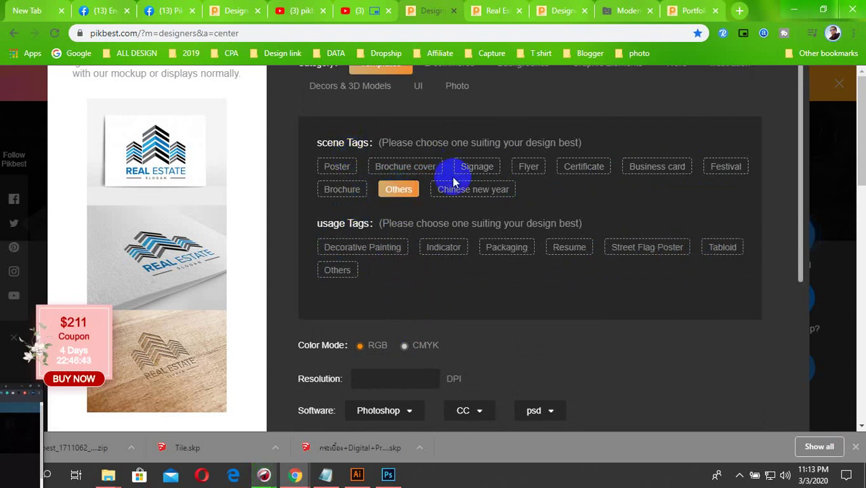
scroll(380, 284, "down", 1)
left_click(342, 207)
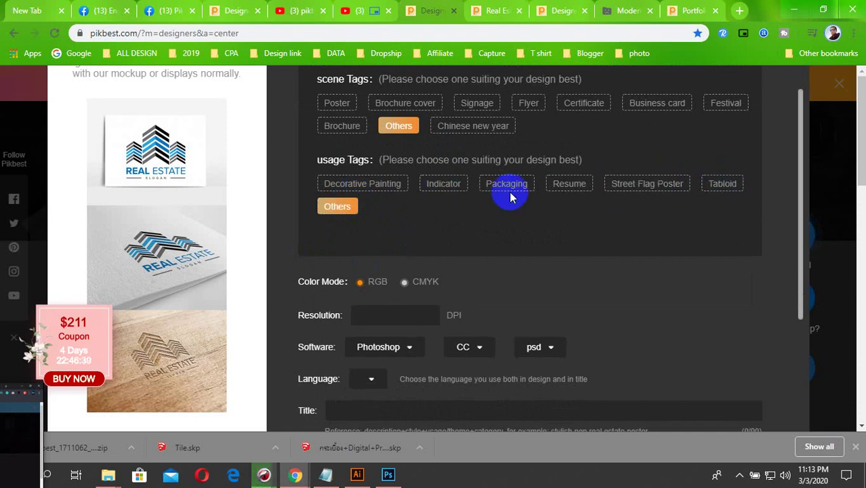
left_click(523, 437)
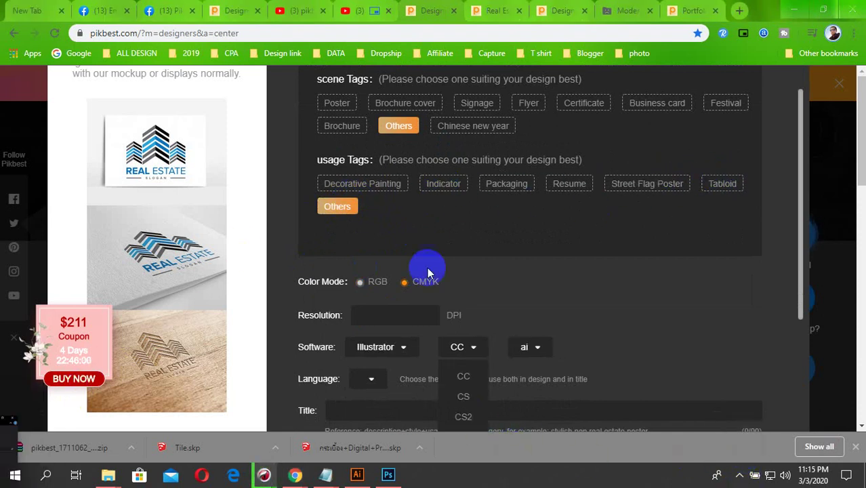
scroll(413, 230, "up", 1)
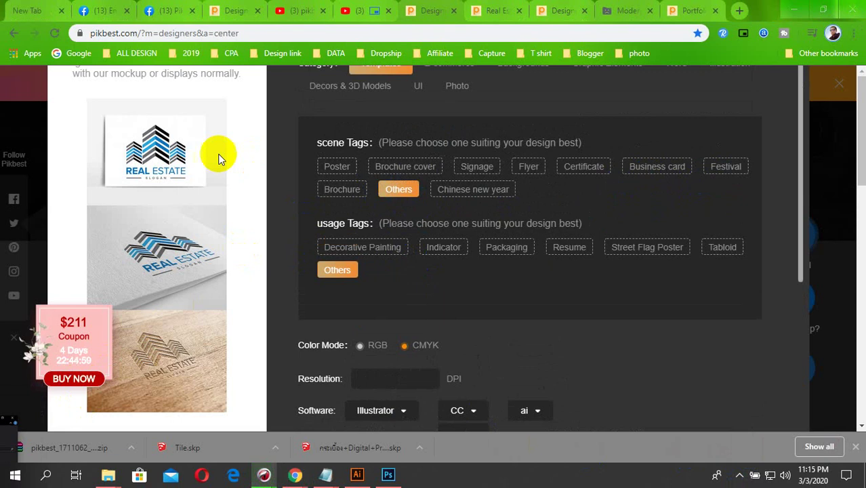
- Set colour mode CMYK, software version CS6, file format EPS and language English
scroll(305, 285, "down", 1)
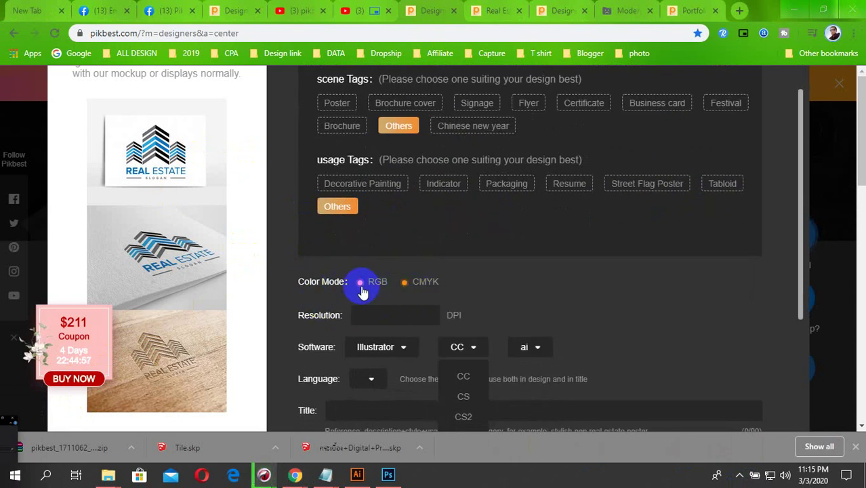
left_click(408, 288)
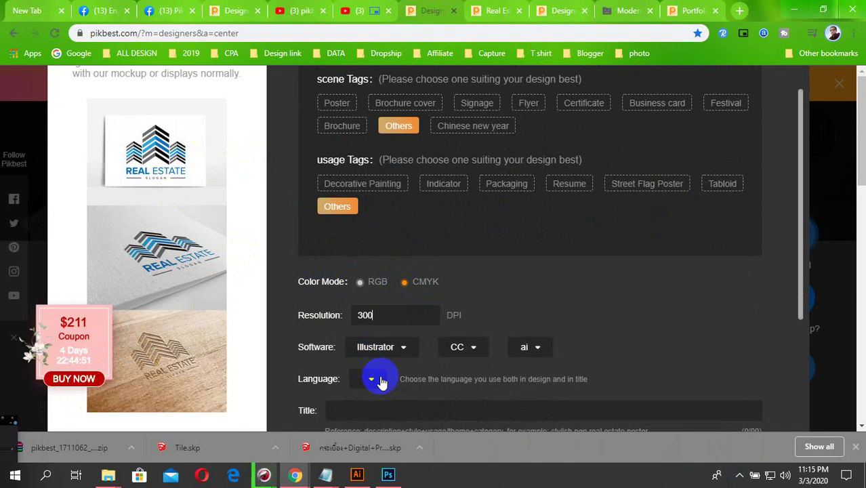
left_click(472, 352)
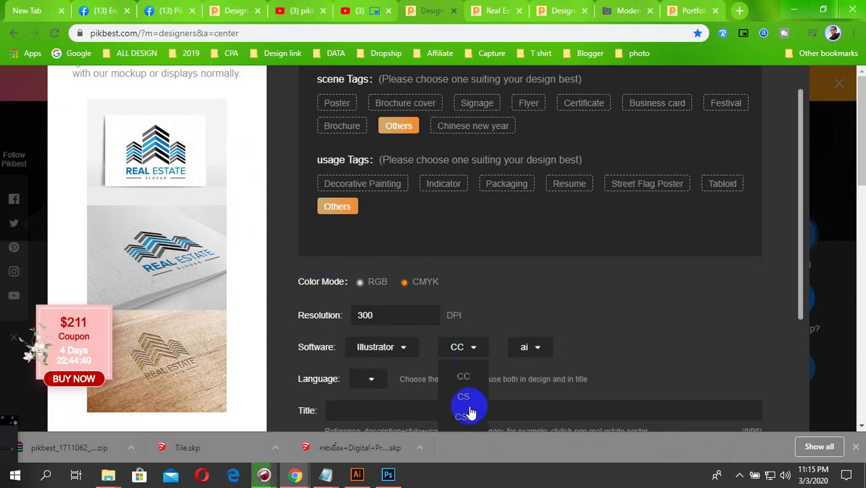
scroll(465, 406, "down", 2)
left_click(465, 352)
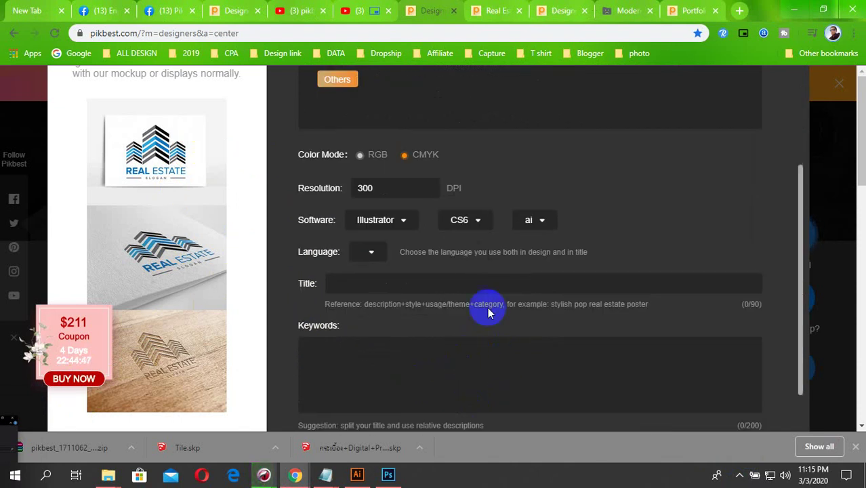
left_click(535, 226)
left_click(537, 246)
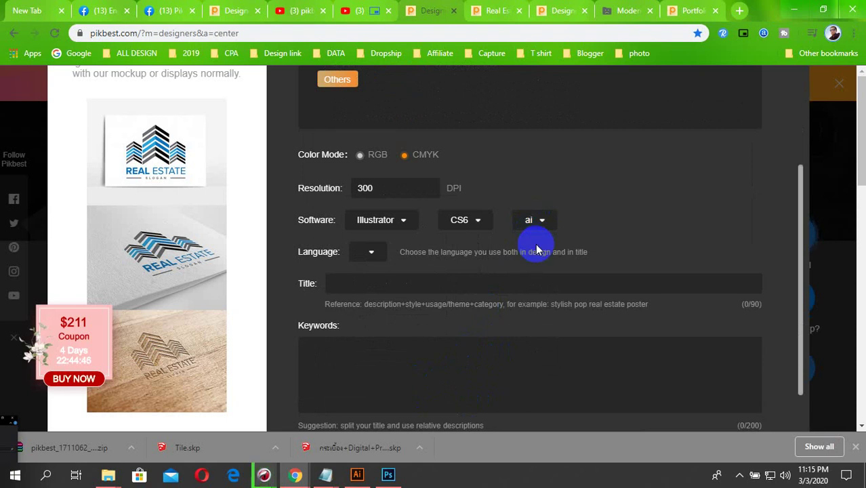
left_click(545, 226)
left_click(538, 251)
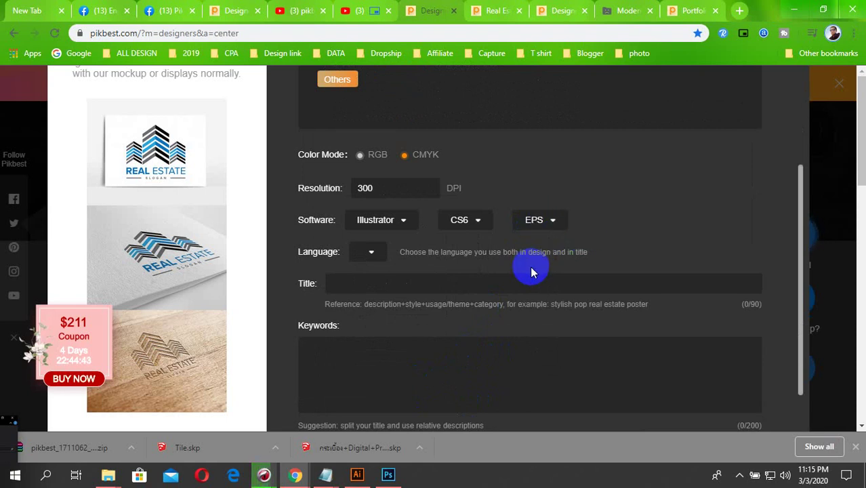
left_click(371, 257)
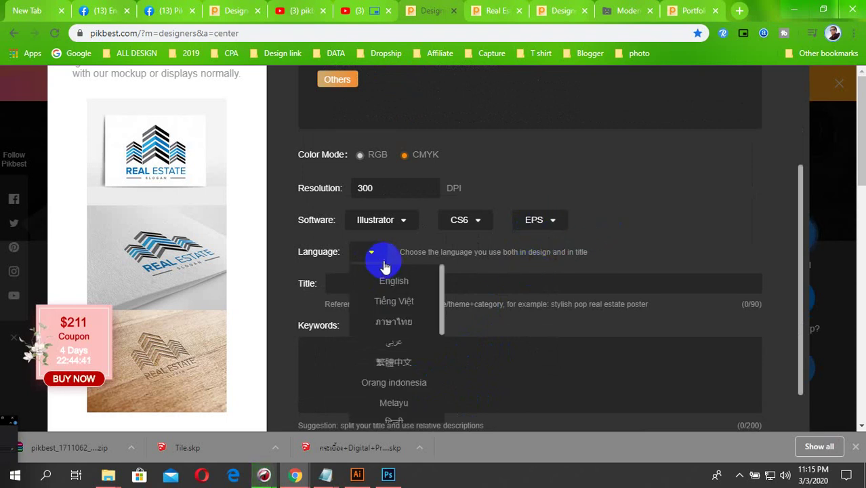
left_click(394, 280)
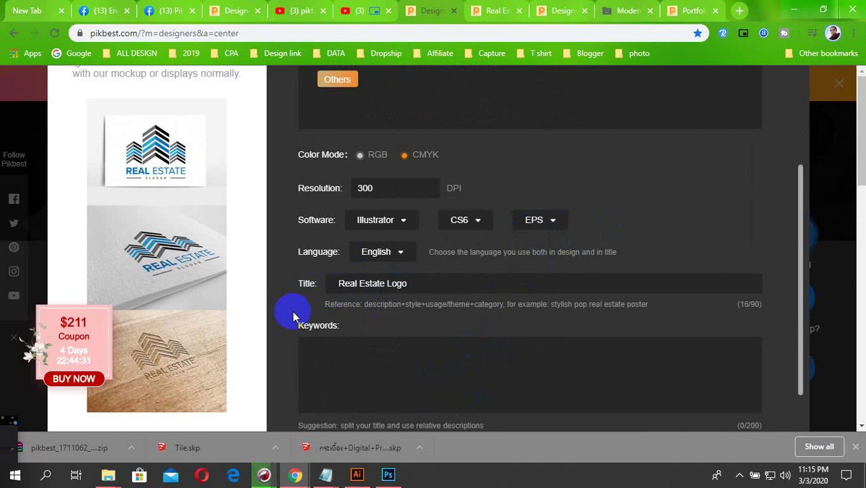
- Paste the real estate keywords from TAG.txt into Keywords and submit with FINISHED
left_click(383, 360)
mouse_move(322, 476)
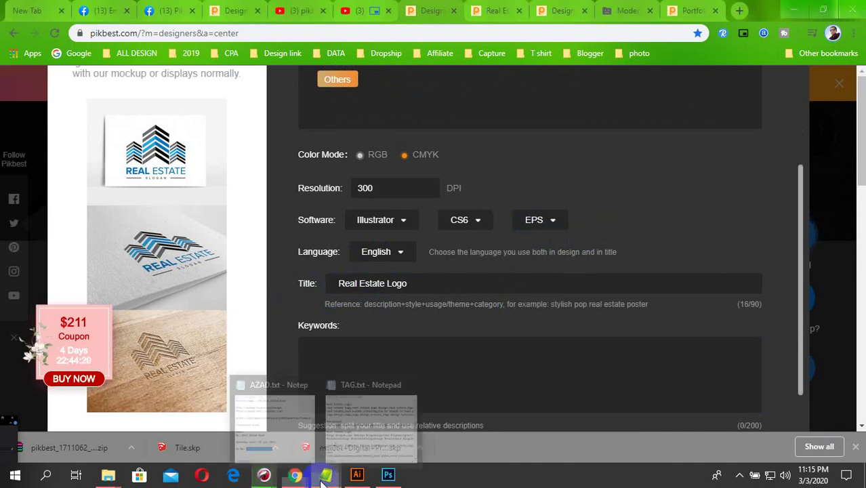
left_click(357, 434)
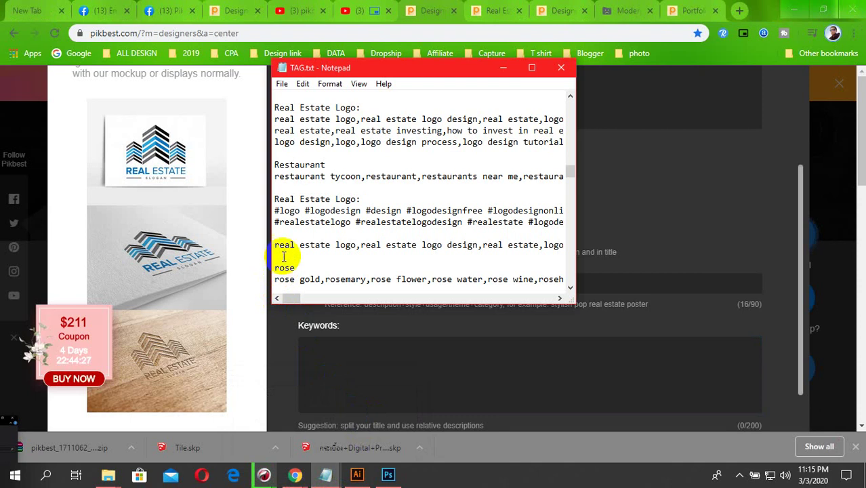
left_click_drag(275, 244, 275, 252)
key("ctrl+c")
left_click(332, 352)
key("ctrl+v")
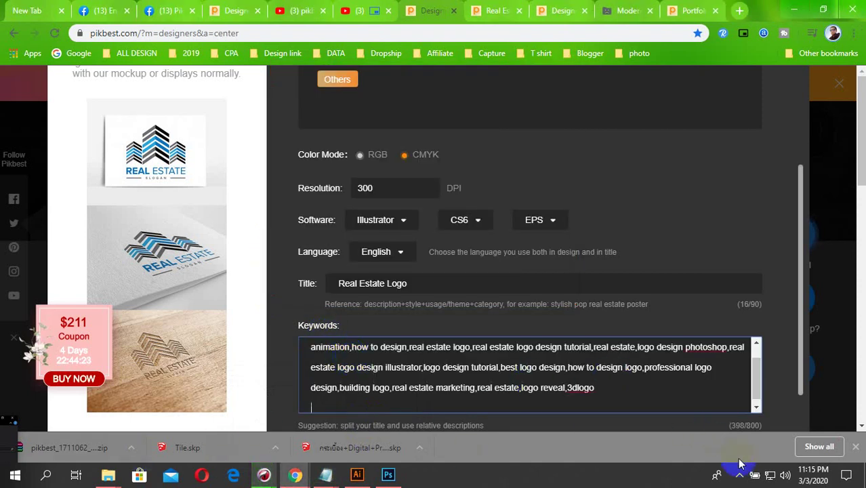
left_click(519, 321)
scroll(486, 283, "up", 2)
scroll(485, 277, "down", 3)
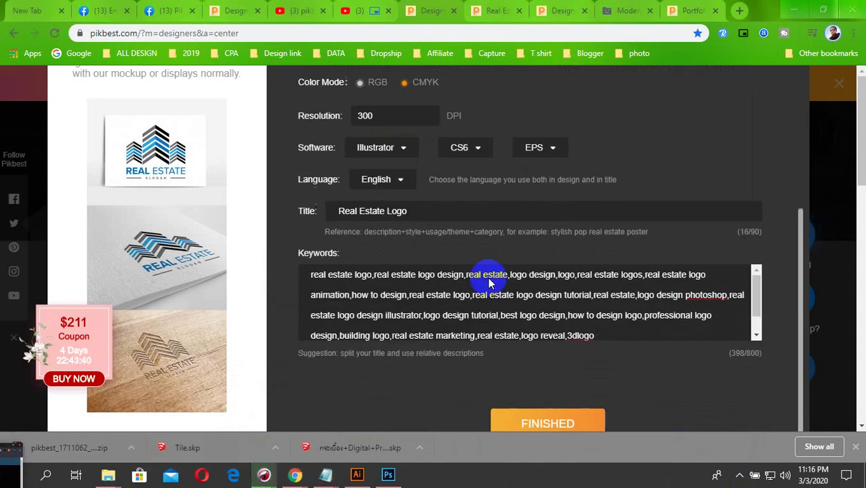
scroll(522, 277, "down", 1)
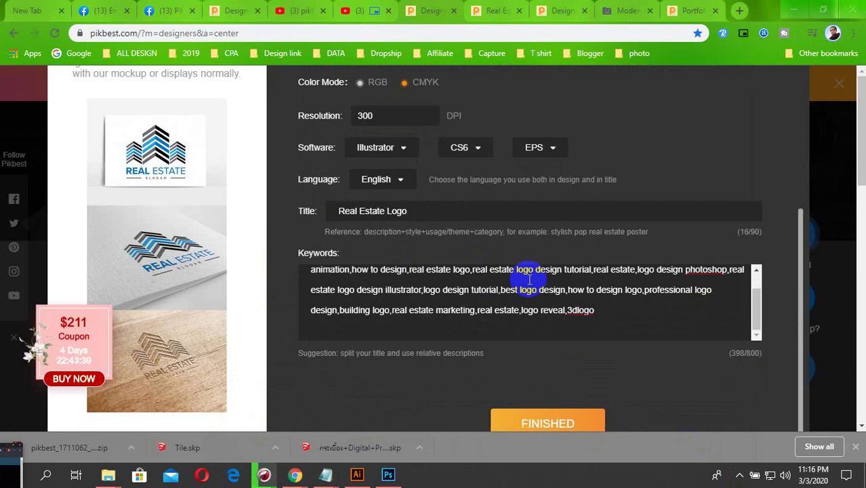
left_click(553, 419)
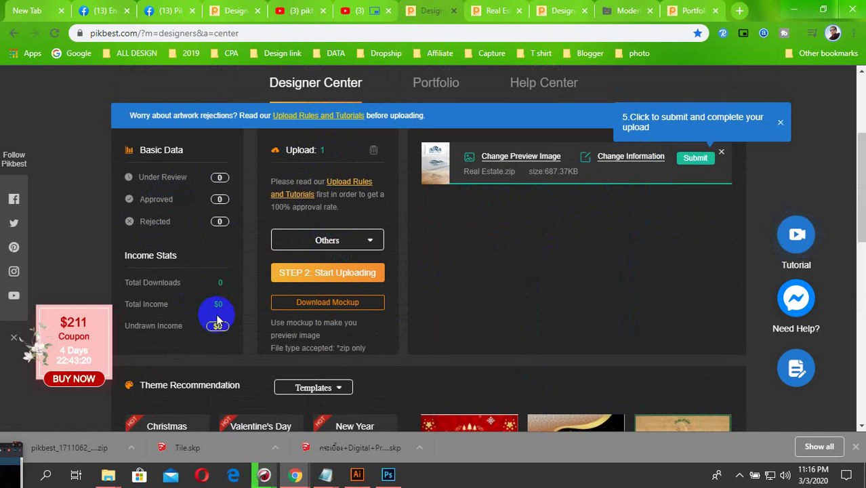
- Scroll the Designer Center to review the Real Estate.zip (687.37KB) entry and its preview
scroll(437, 275, "down", 3)
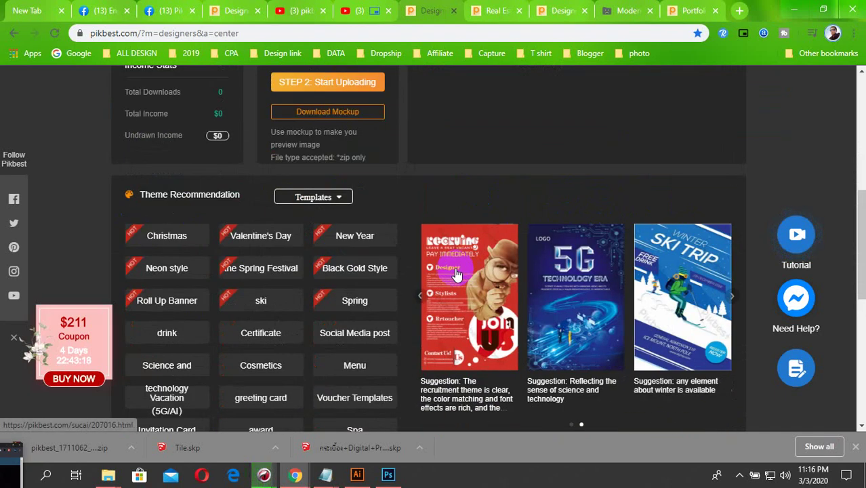
scroll(271, 294, "down", 4)
scroll(271, 294, "up", 8)
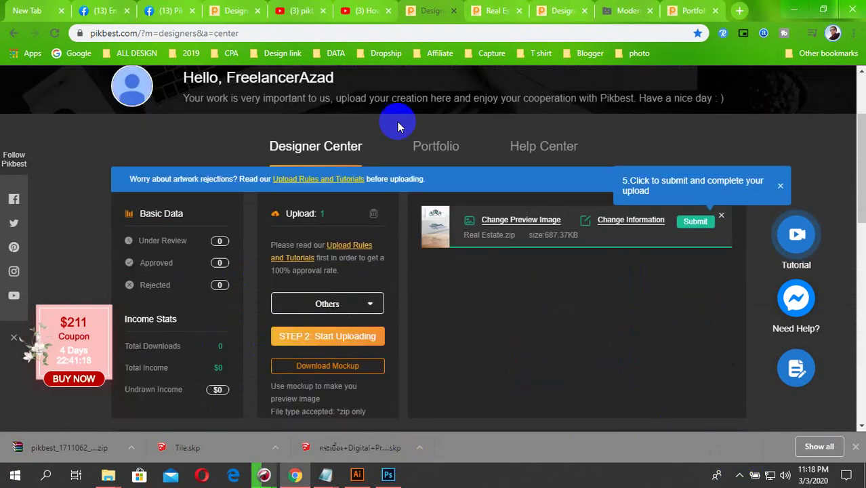
scroll(442, 293, "up", 3)
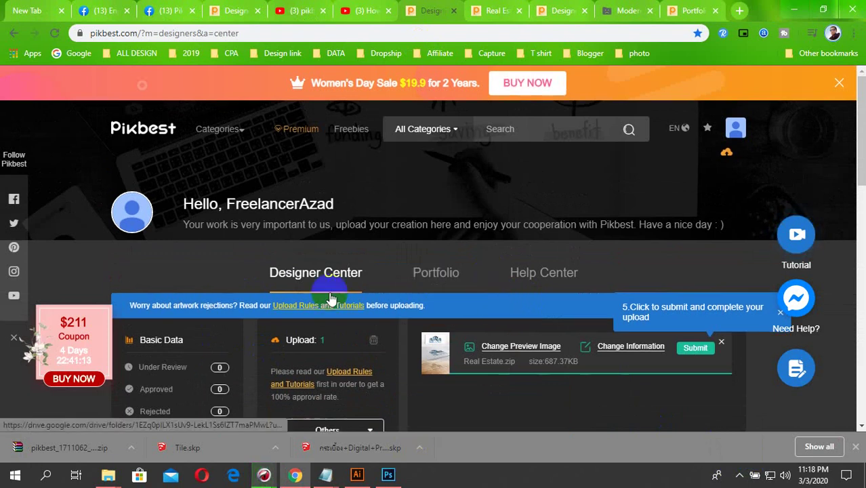
scroll(380, 319, "down", 2)
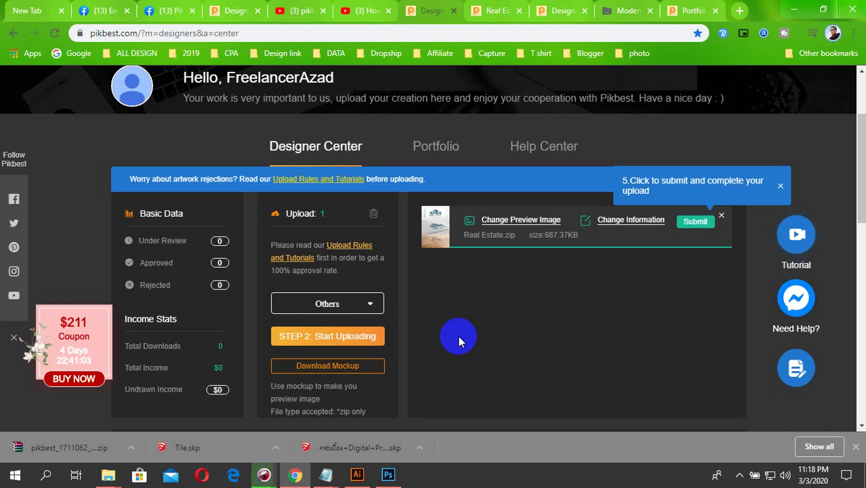
scroll(459, 335, "down", 3)
scroll(176, 283, "up", 3)
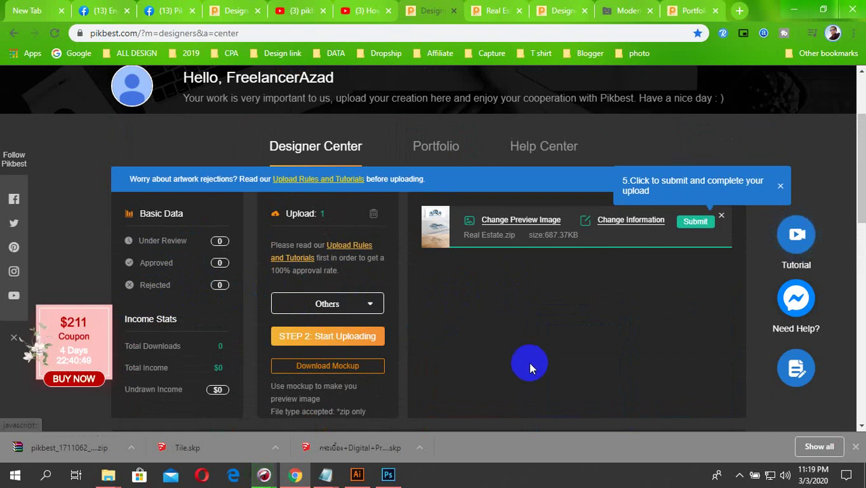
left_click(739, 475)
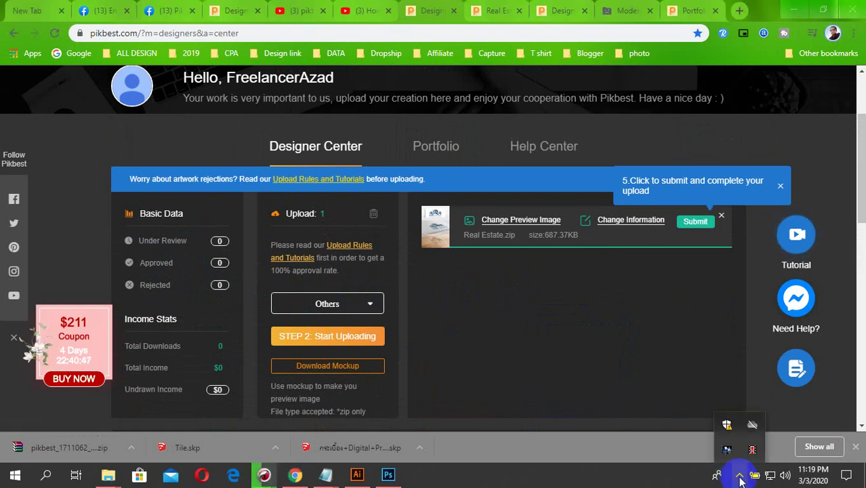